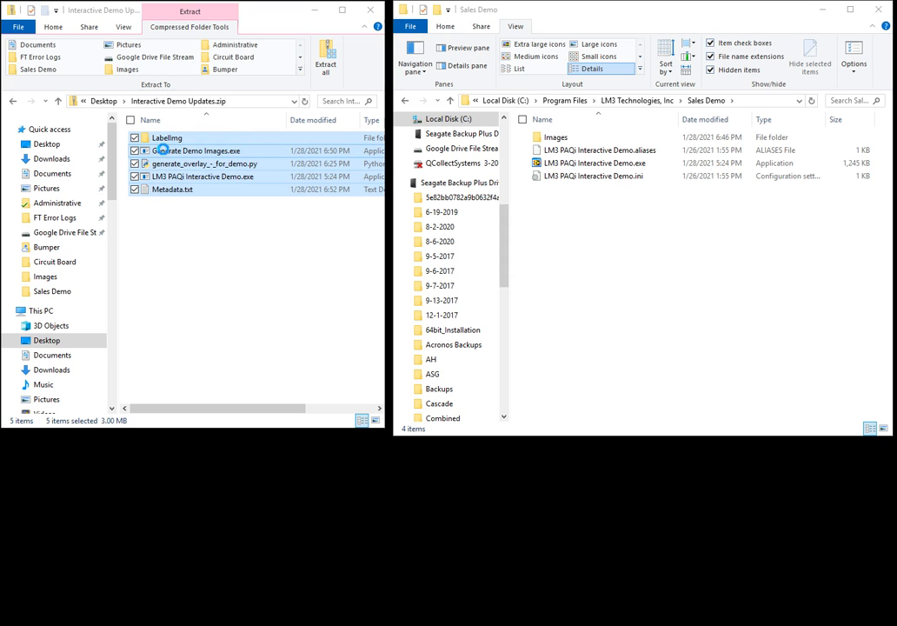
Step: Copy all five items from Interactive Demo Updates.zip into the Sales Demo folder, replacing the existing LM3 PAQi Interactive Demo.exe, and minimize the zip window
right_click(165, 155)
click(146, 194)
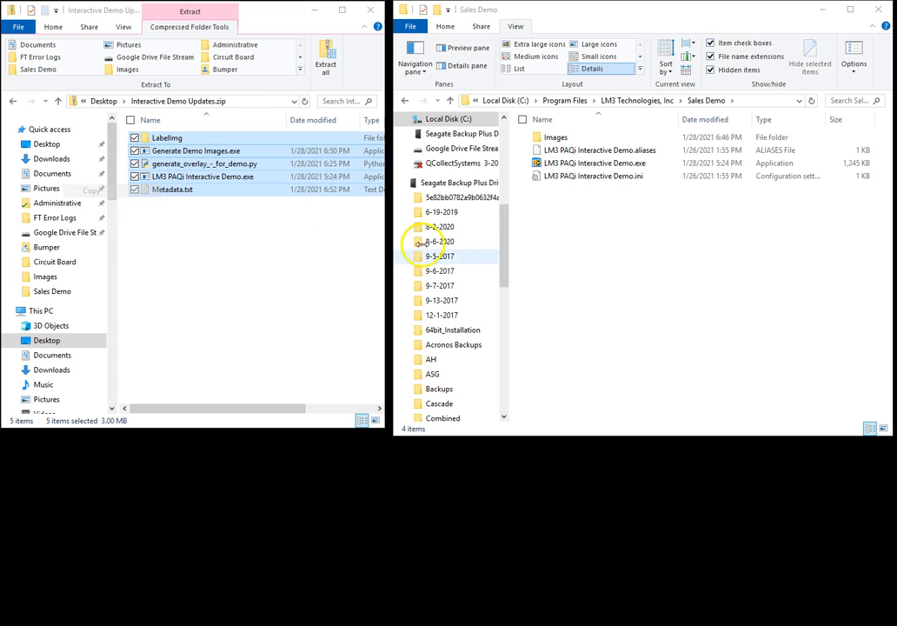
click(632, 274)
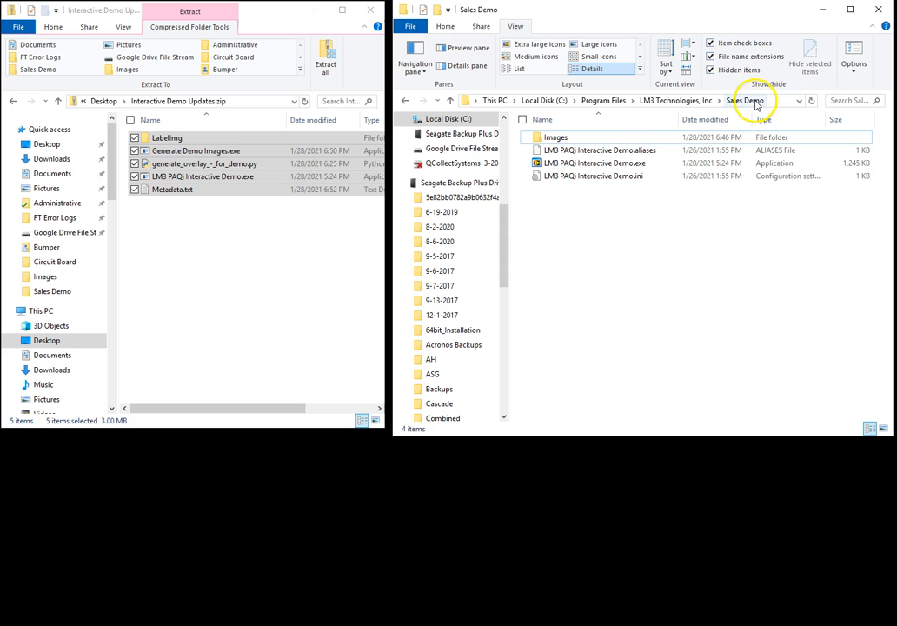
right_click(574, 236)
click(527, 320)
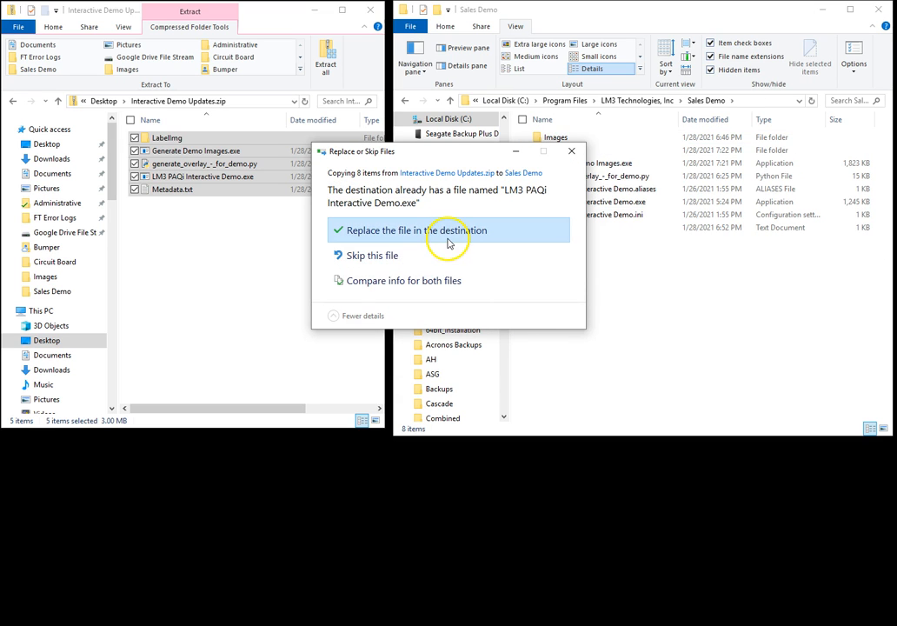
drag(444, 152, 361, 233)
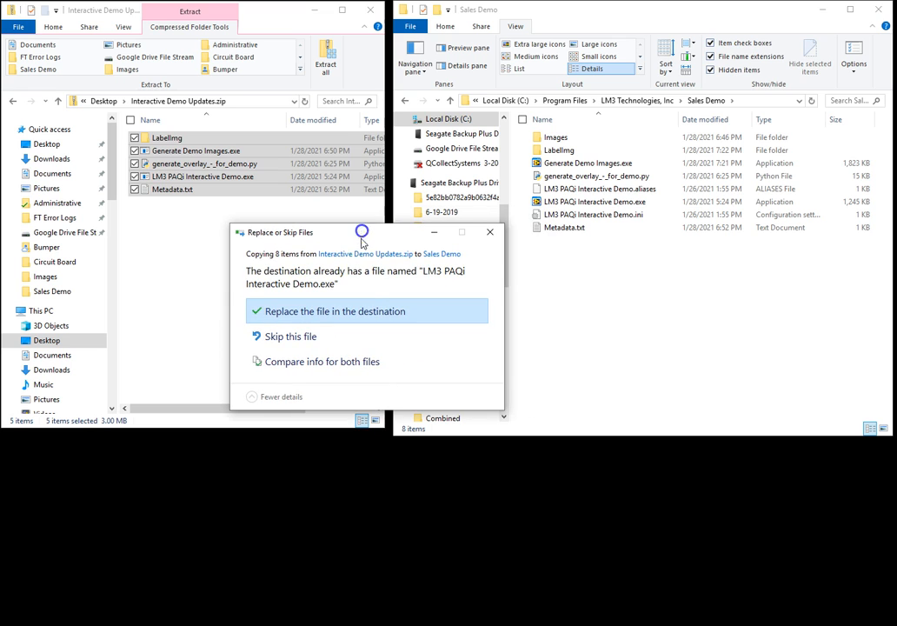
click(355, 312)
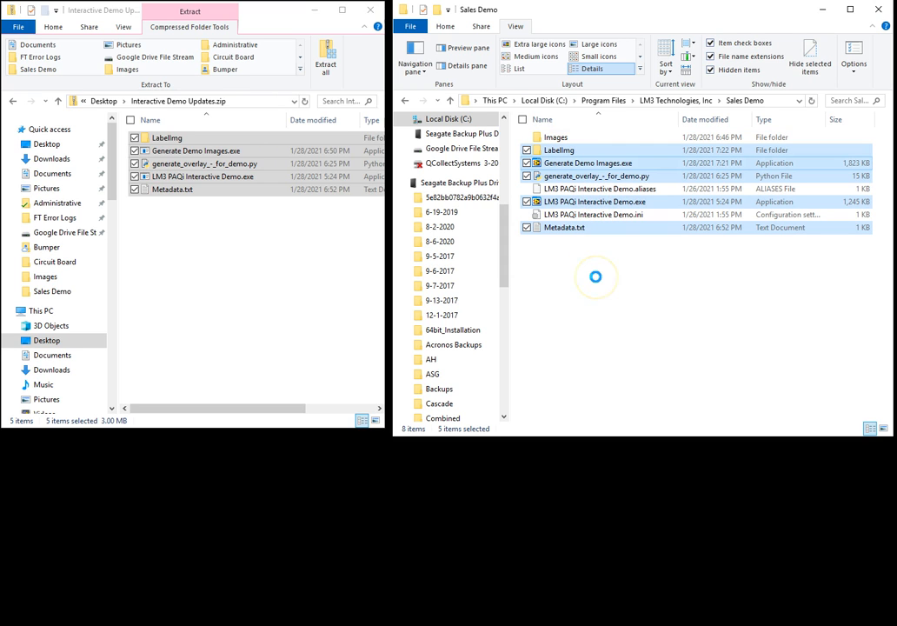
click(312, 10)
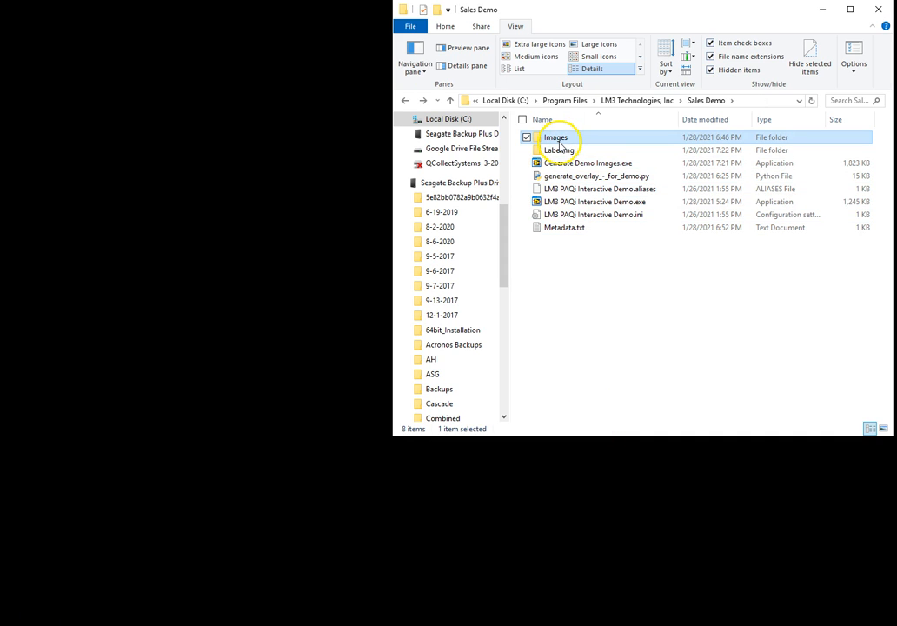
Step: View both photos in the Circuit Board folder under Images, examining the area above the black connector closely in the second one
double_click(557, 139)
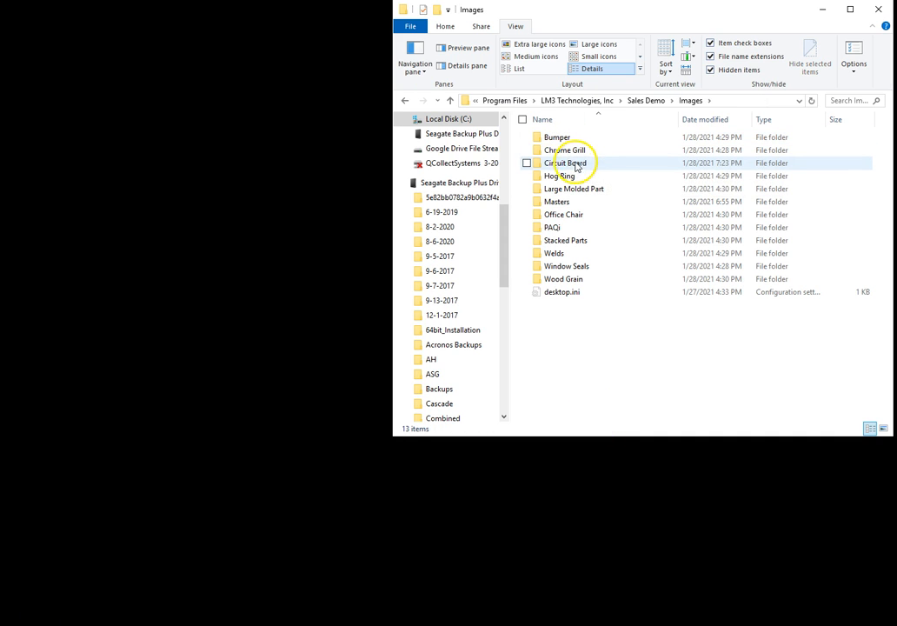
double_click(554, 165)
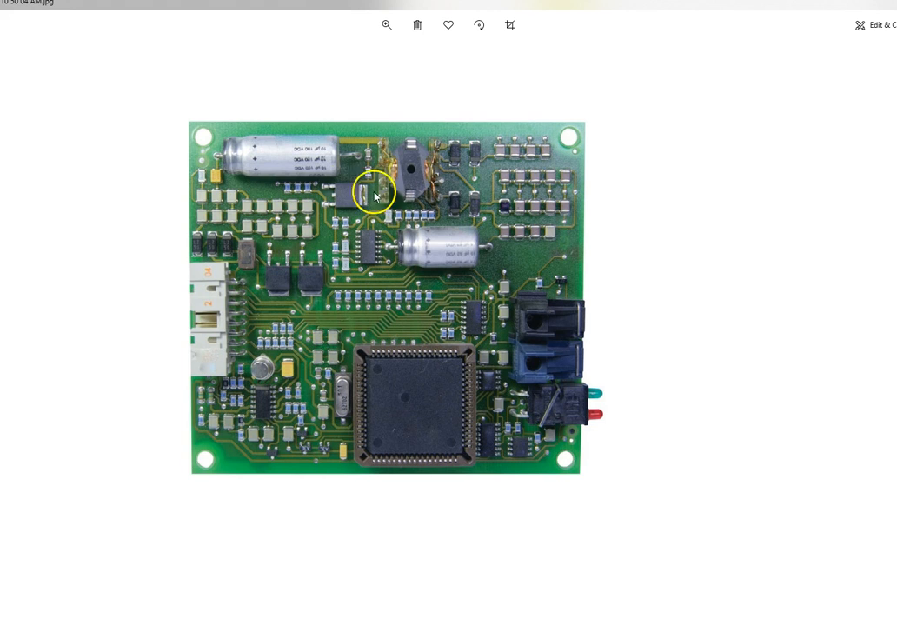
key(Right)
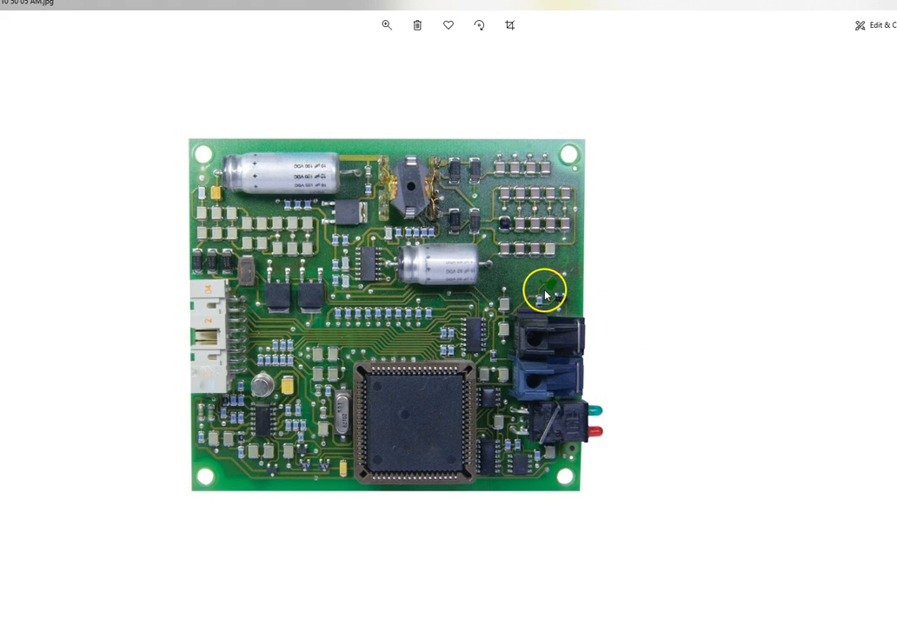
click(397, 31)
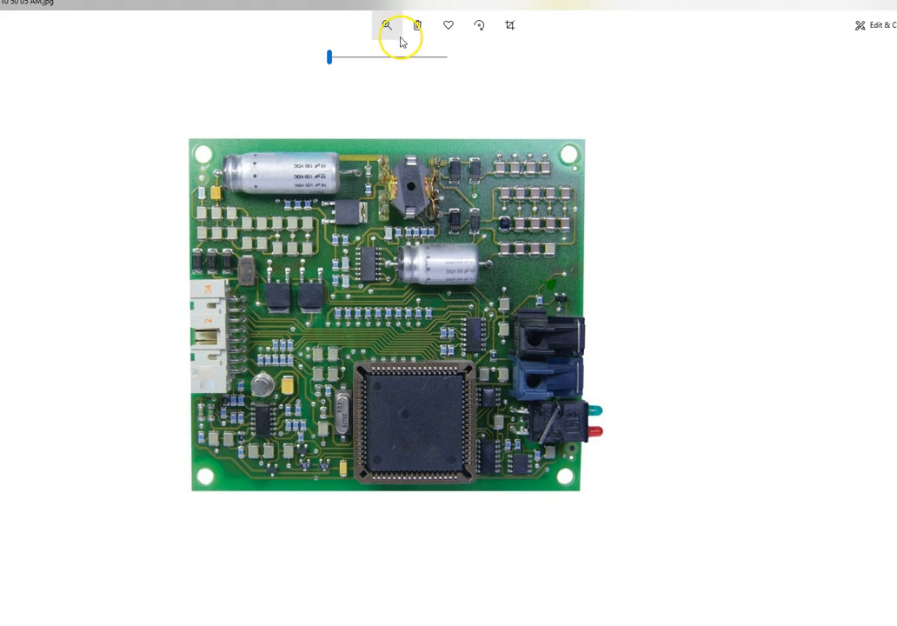
drag(333, 59, 383, 59)
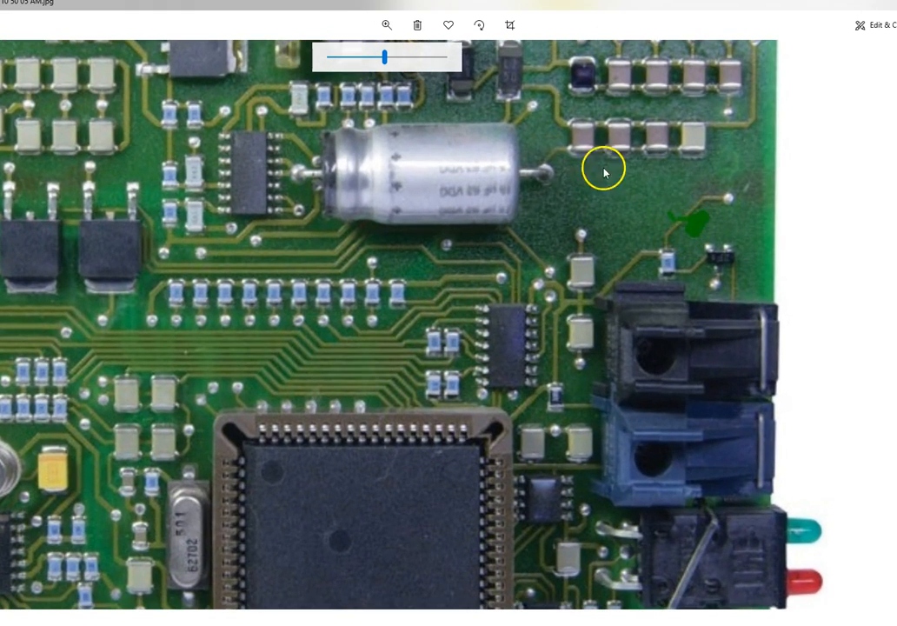
drag(386, 62, 335, 74)
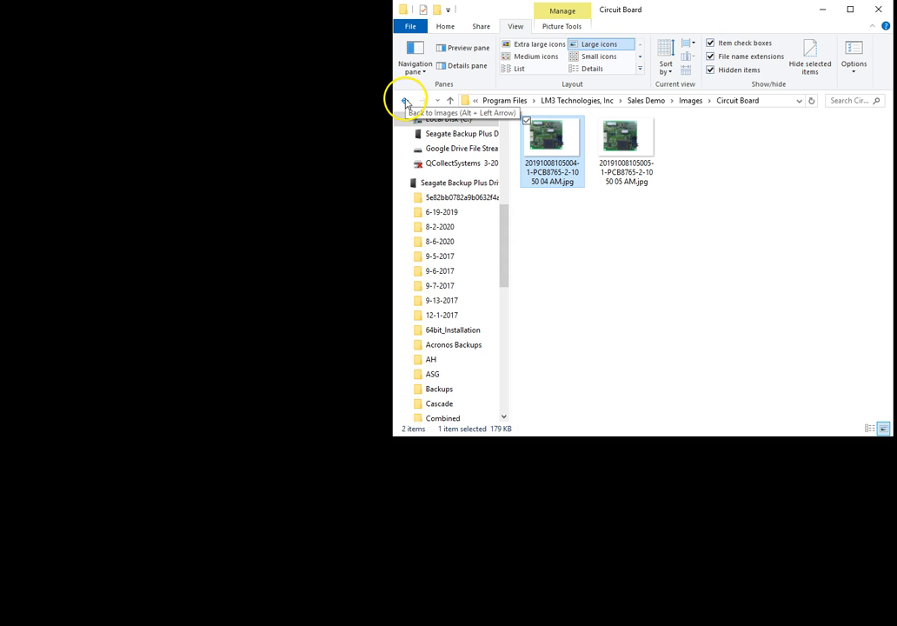
Step: Copy the entire contents of the Masters folder under Images into the Circuit Board folder
click(406, 101)
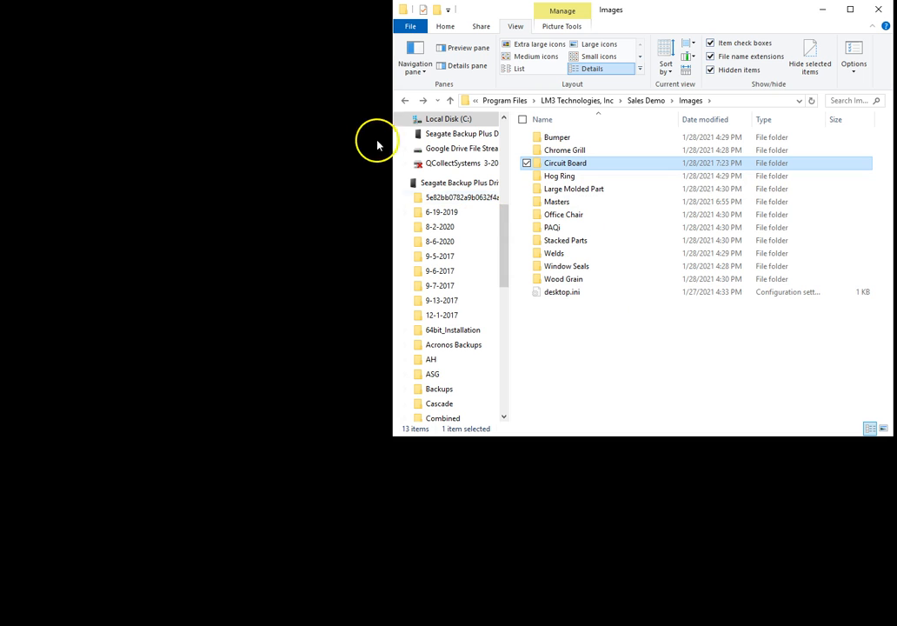
click(559, 202)
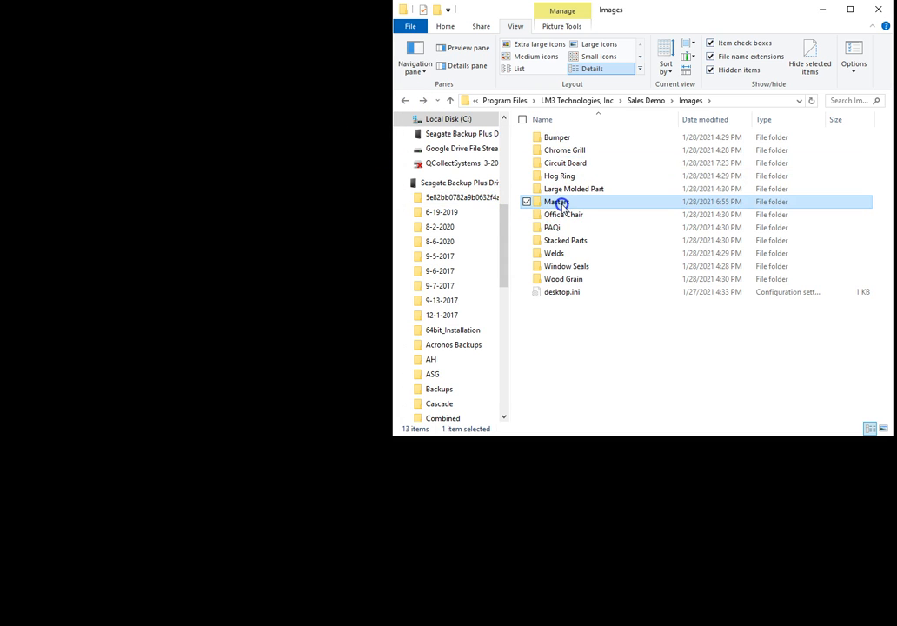
double_click(561, 204)
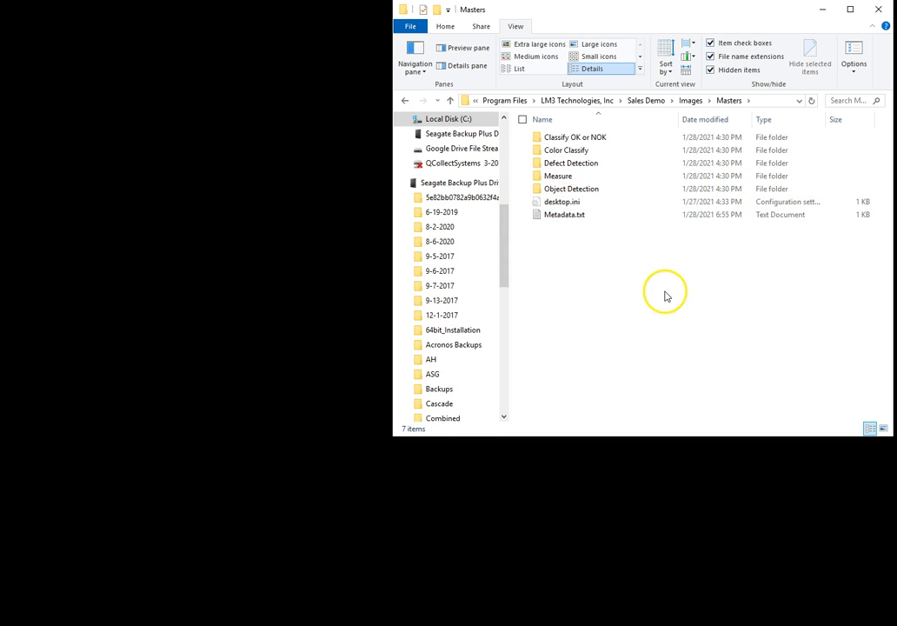
drag(675, 306, 541, 130)
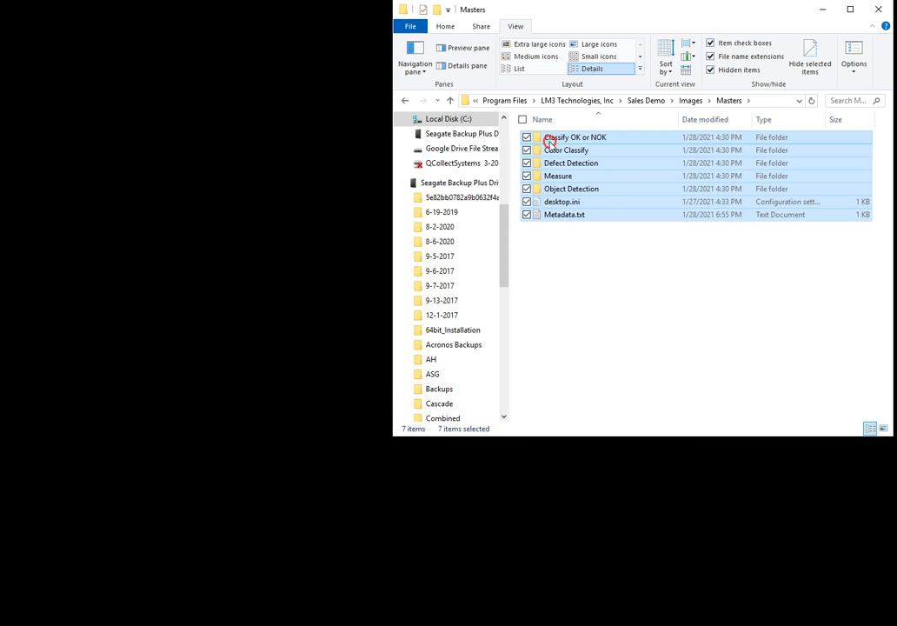
right_click(549, 139)
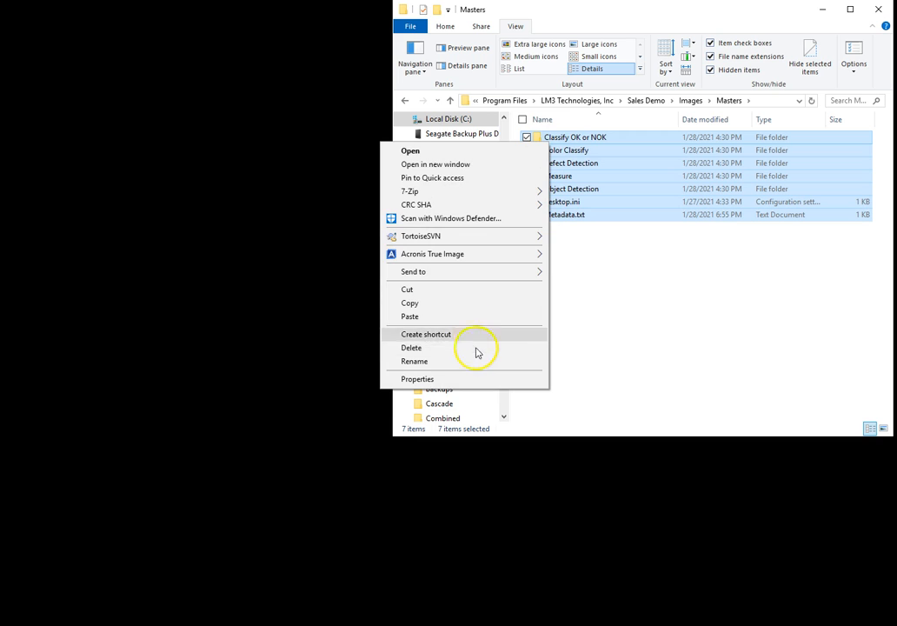
click(470, 305)
click(406, 100)
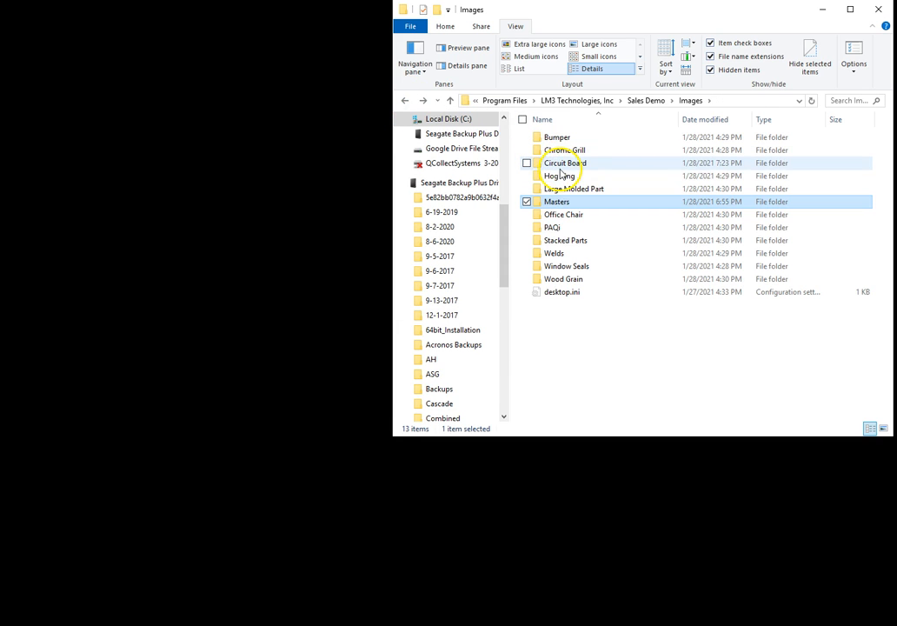
click(560, 165)
double_click(560, 166)
right_click(604, 234)
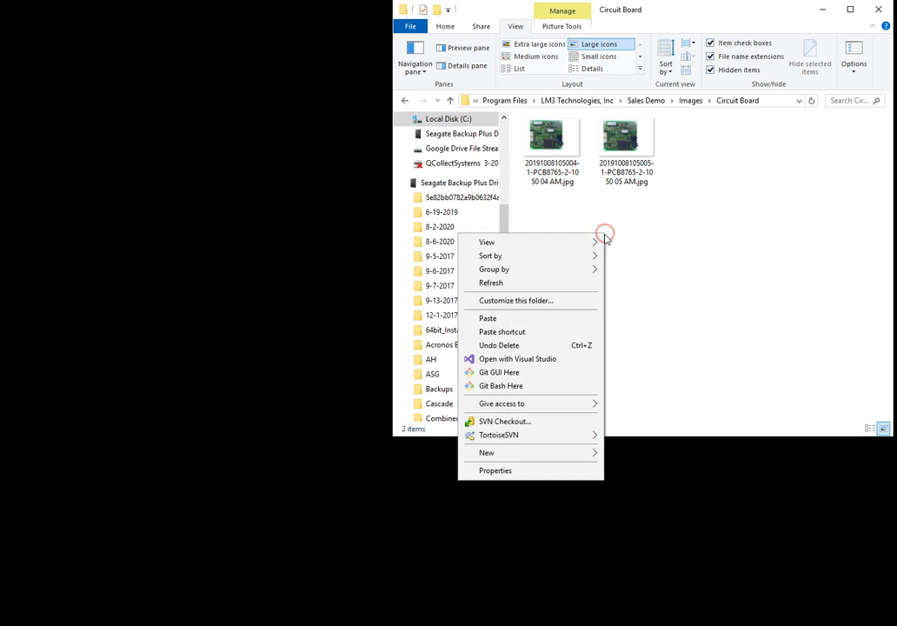
click(571, 320)
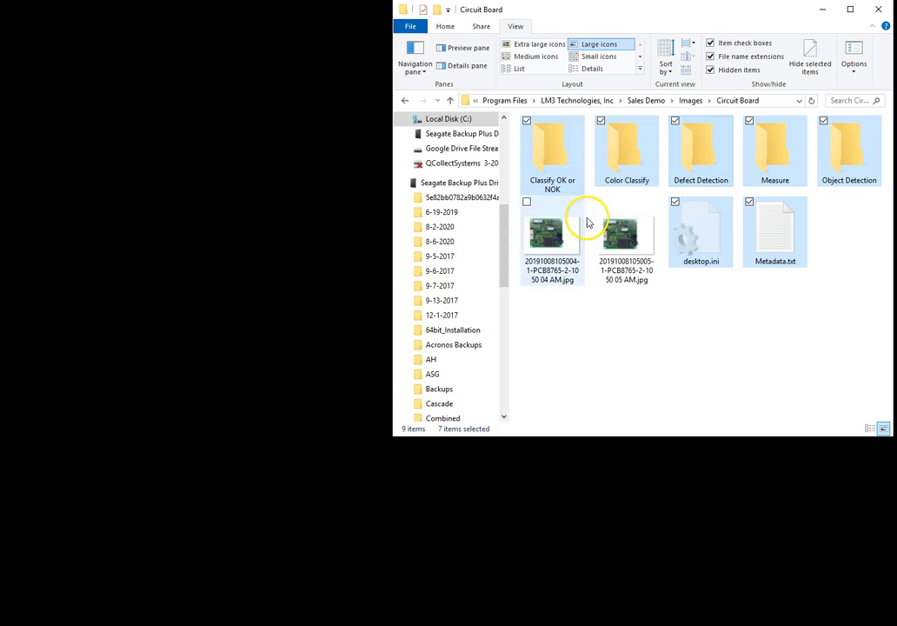
Step: Copy the two circuit board JPG photos into the Classify OK or NOK subfolder of Circuit Board
click(581, 298)
click(550, 250)
ctrl+click(618, 242)
right_click(557, 244)
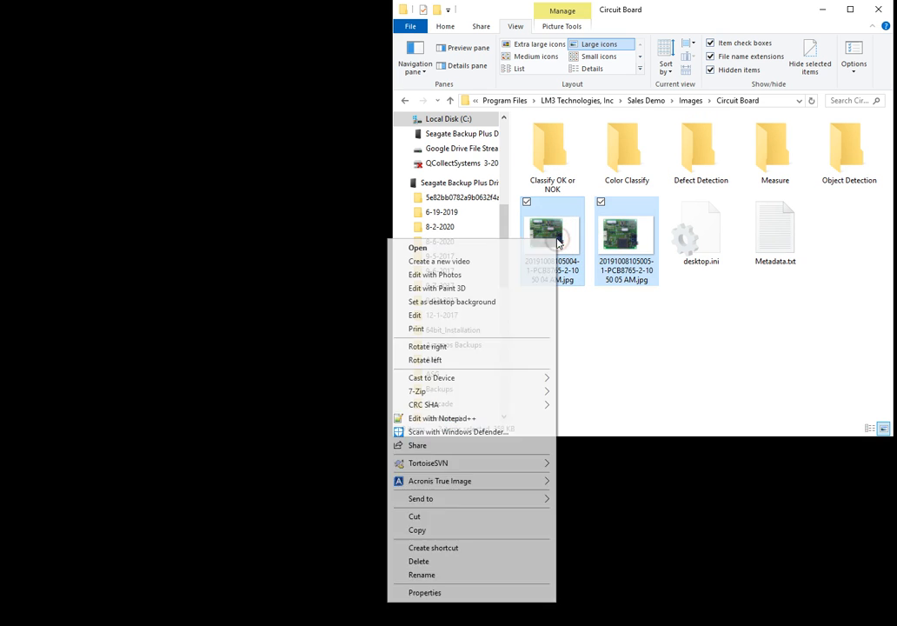
click(459, 530)
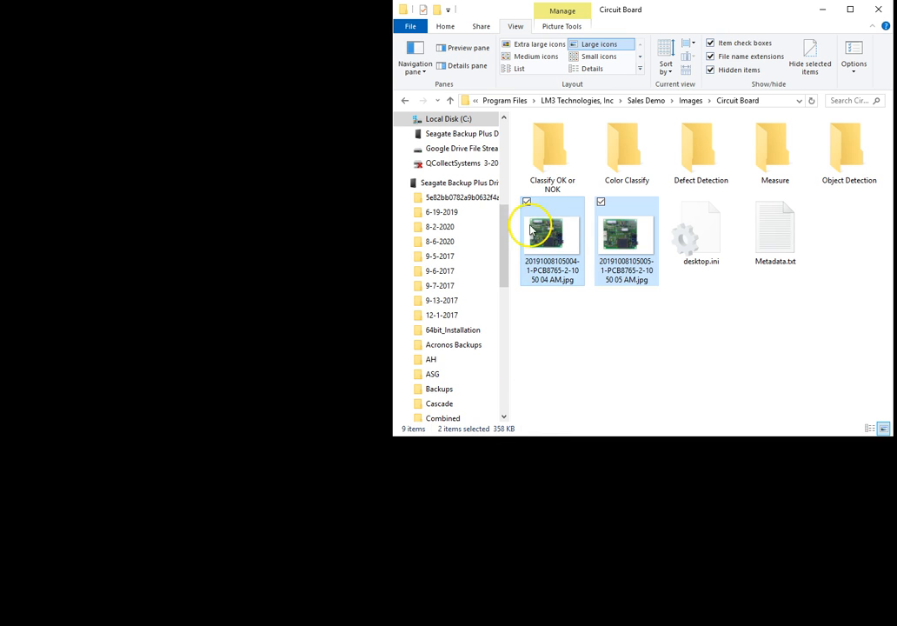
double_click(548, 150)
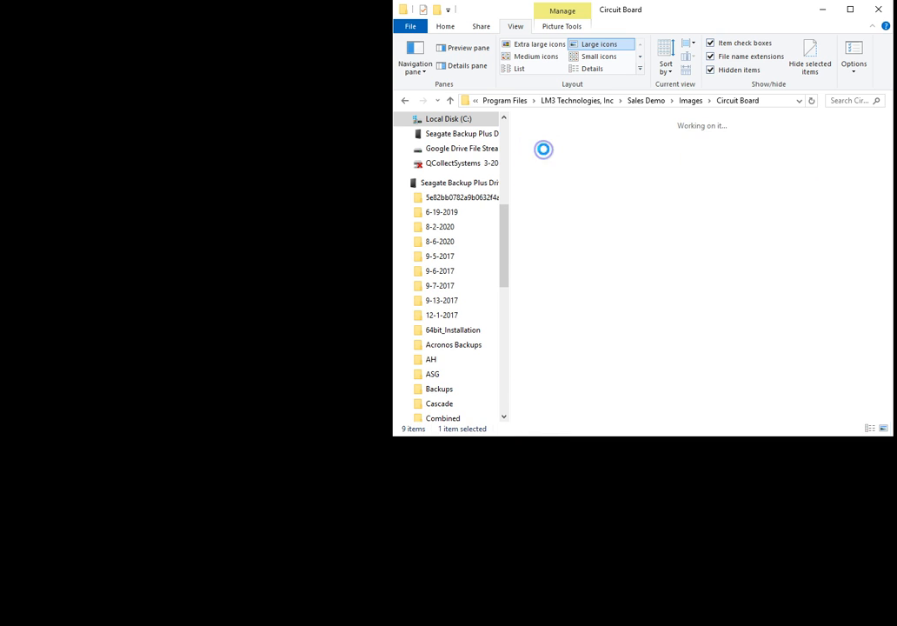
right_click(641, 342)
click(586, 429)
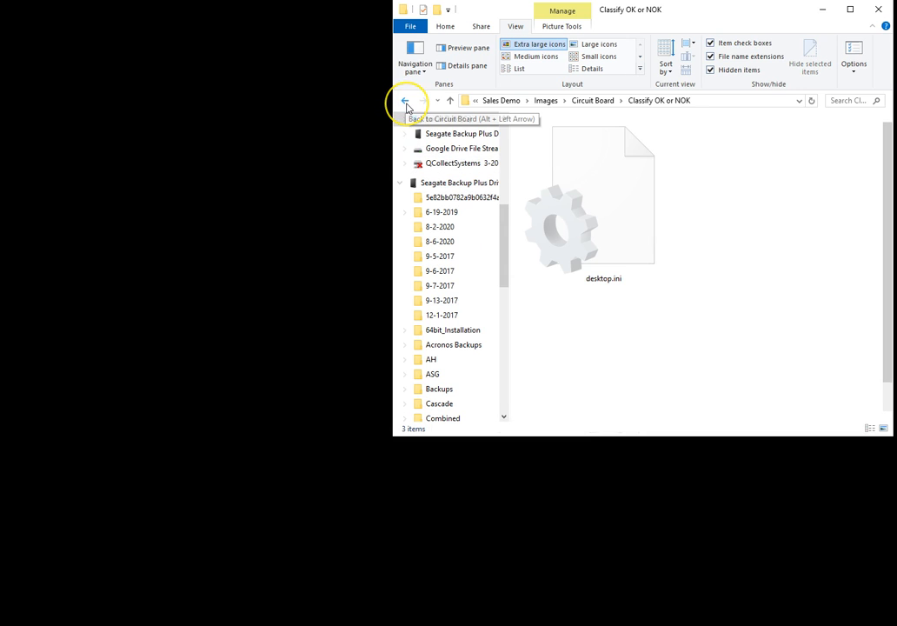
Step: Paste the two copied board photos into the Defect Detection subfolder of Circuit Board
click(406, 102)
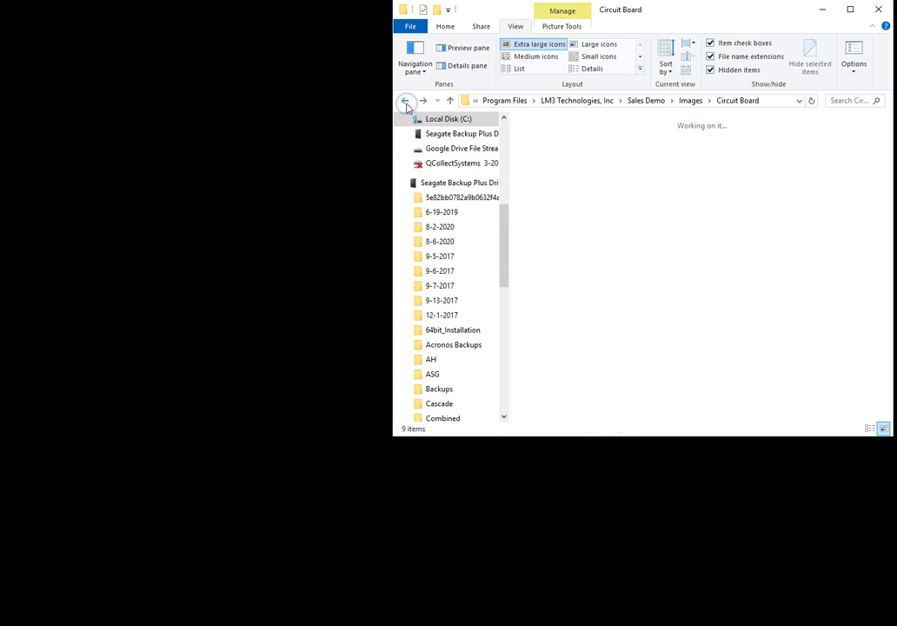
click(702, 154)
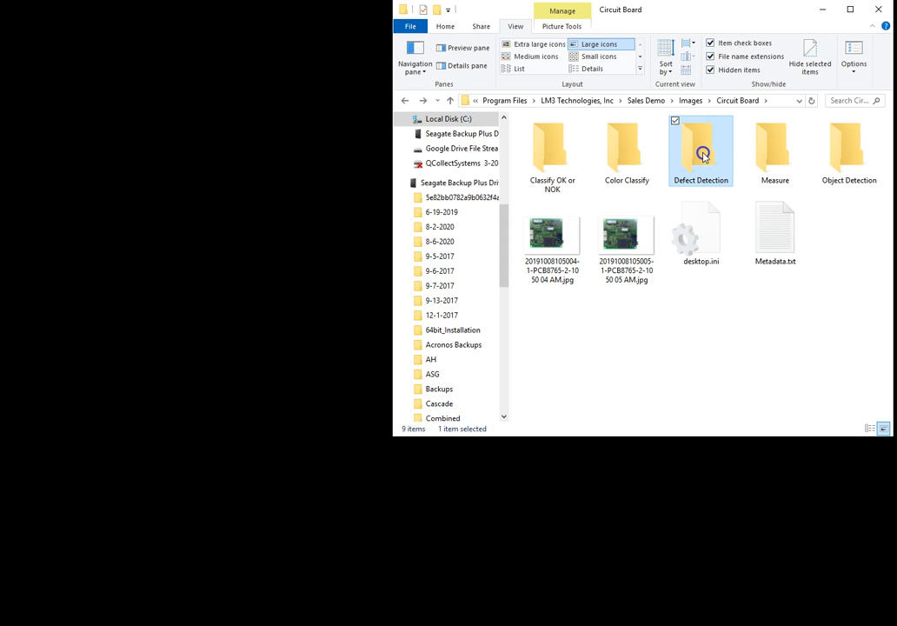
double_click(702, 154)
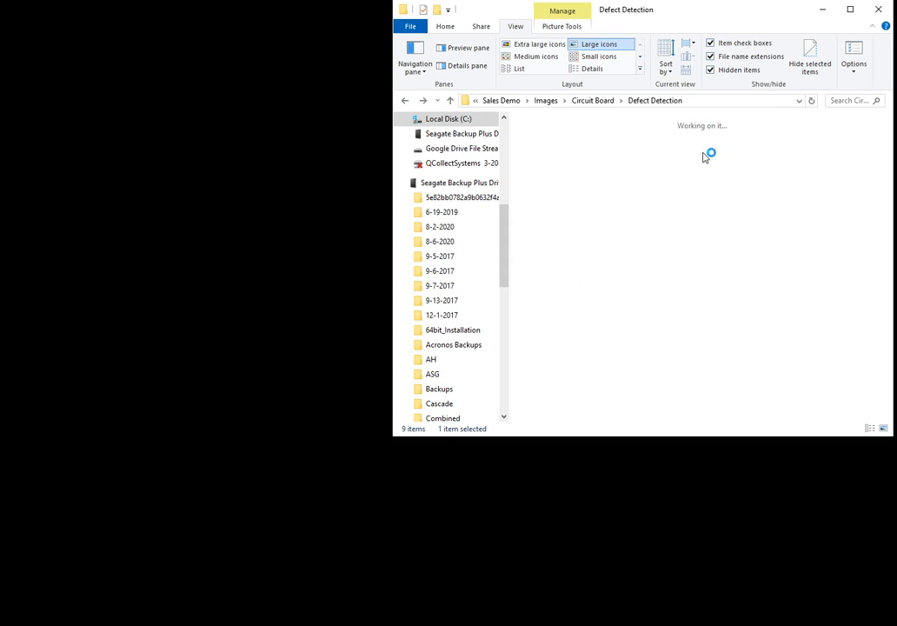
click(594, 224)
click(657, 337)
right_click(657, 335)
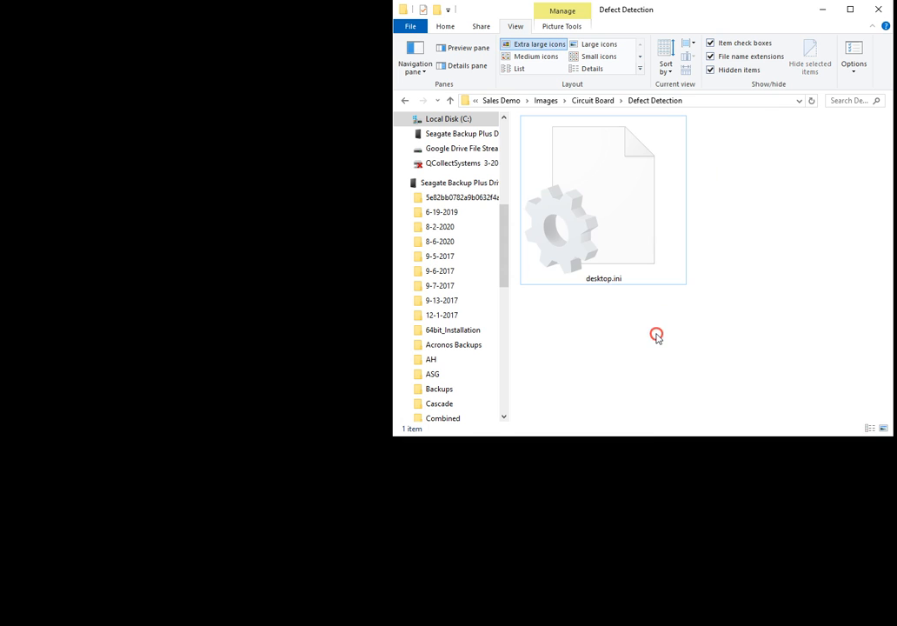
click(598, 420)
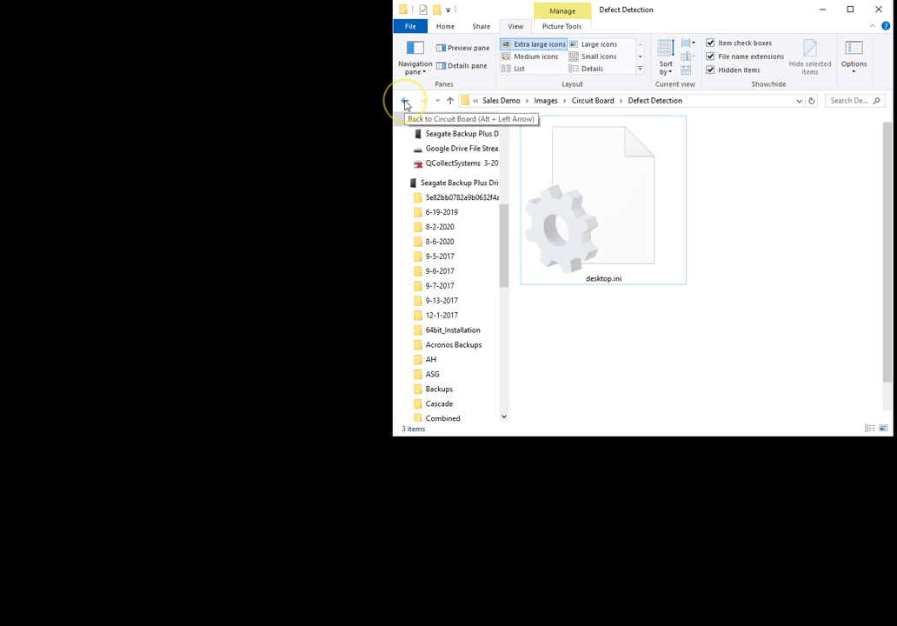
Step: Paste the two copied board photos into the Object Detection subfolder of Circuit Board and reopen that subfolder to check them
click(405, 102)
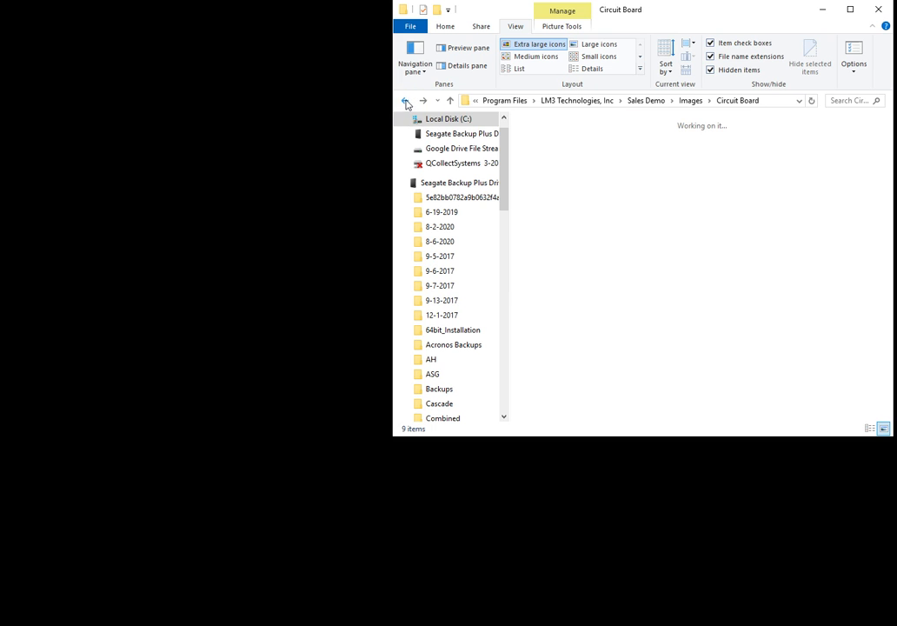
click(424, 105)
click(836, 153)
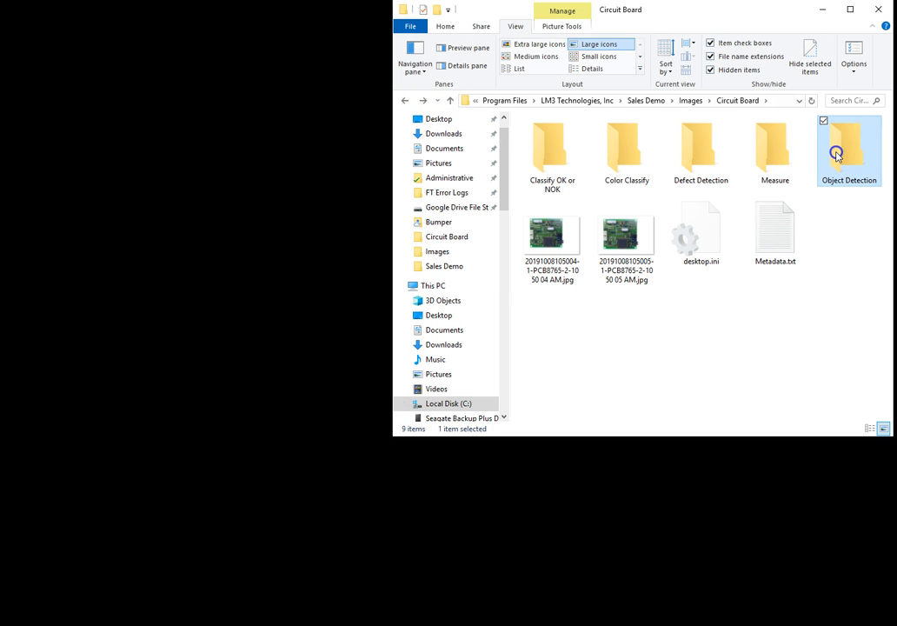
double_click(836, 153)
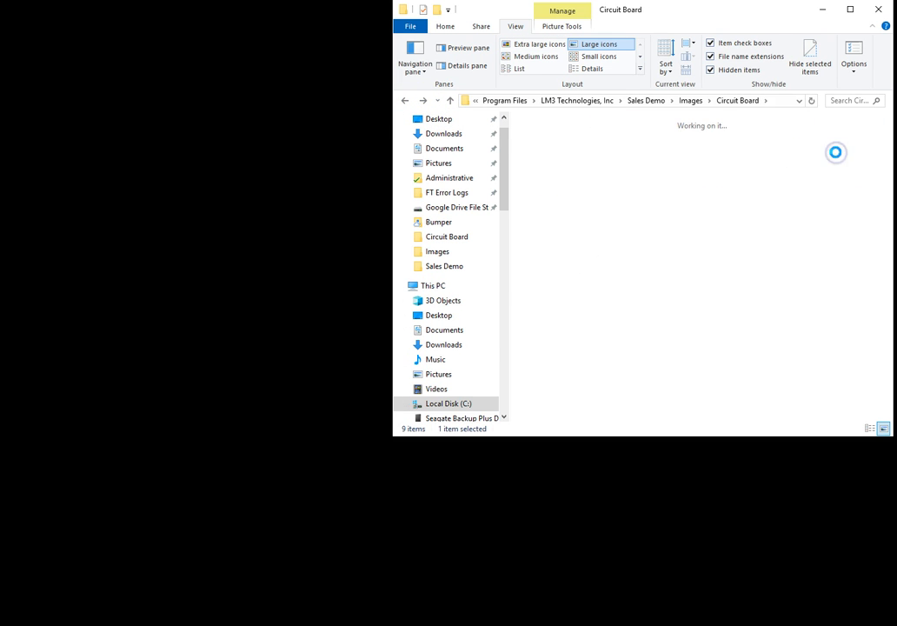
right_click(616, 244)
click(556, 326)
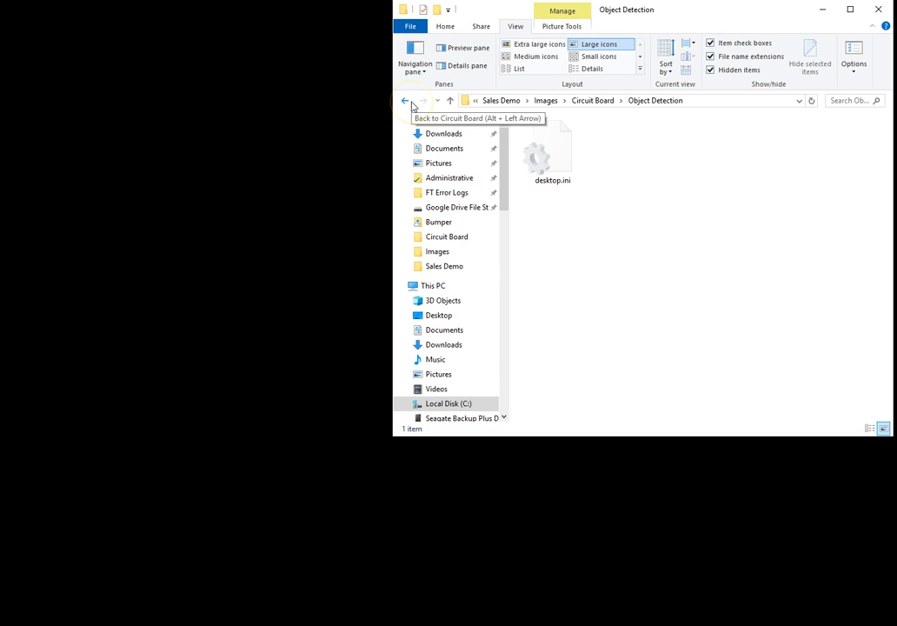
click(410, 102)
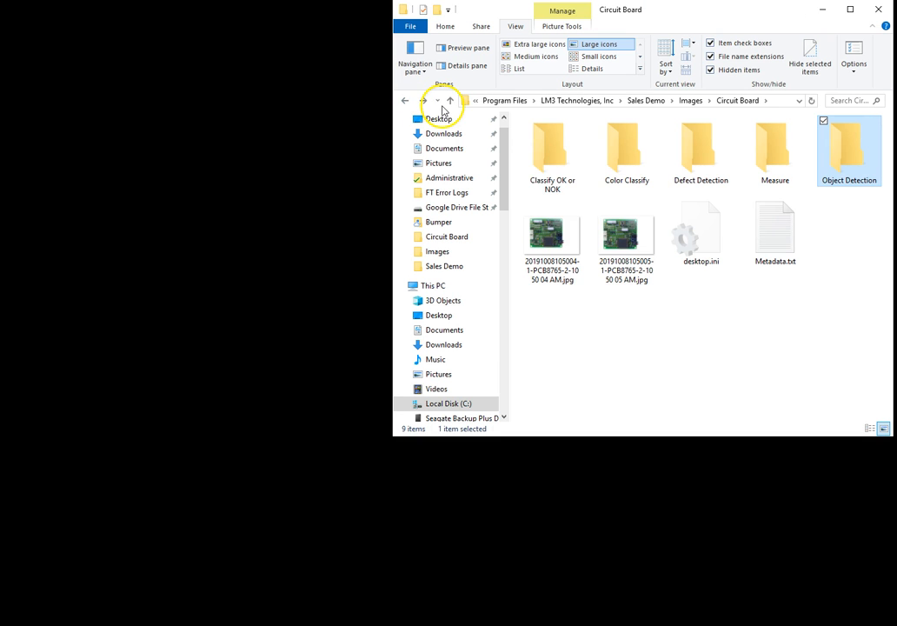
double_click(869, 146)
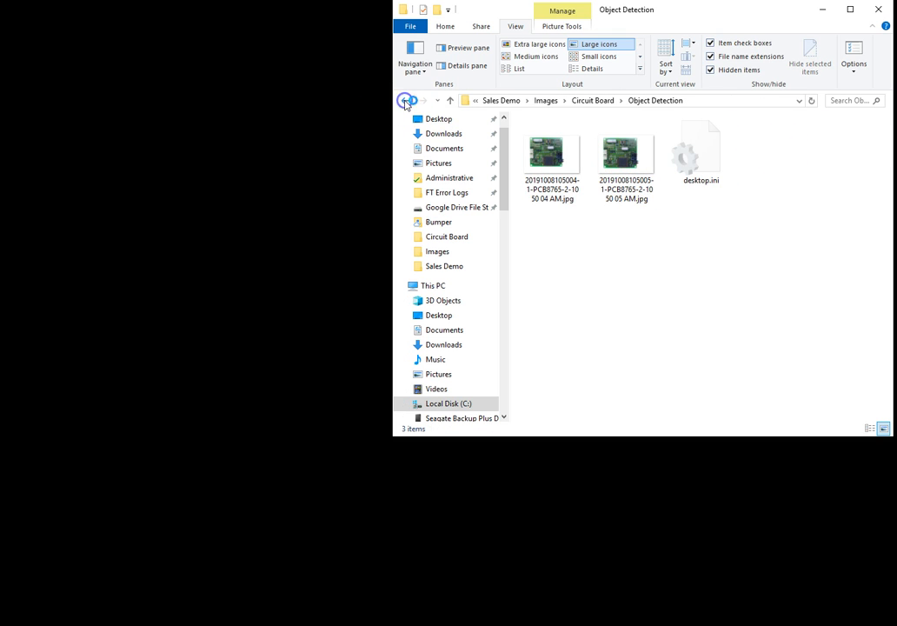
Step: Check that the Defect Detection and Classify OK or NOK subfolders of Circuit Board contain the two board photos
click(404, 101)
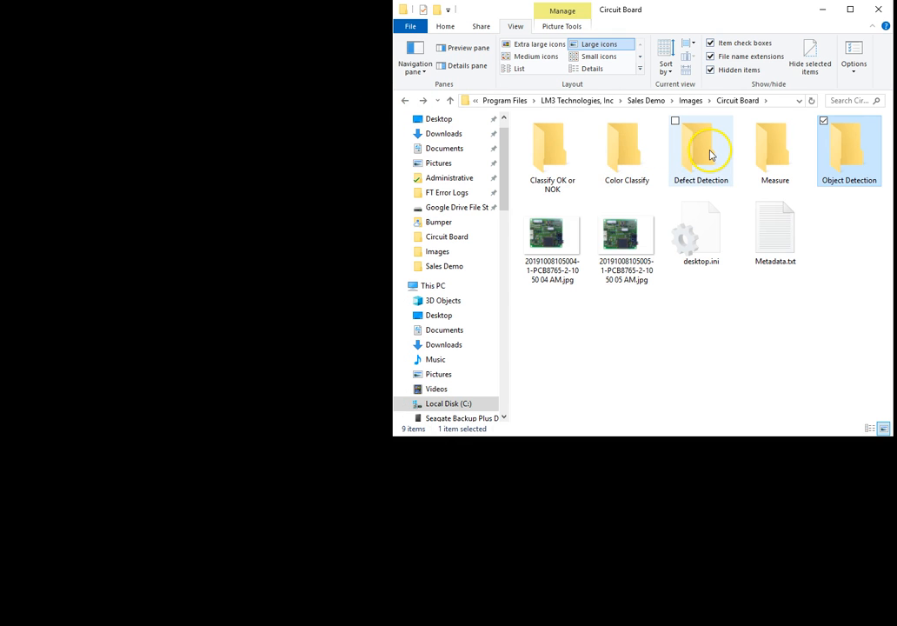
click(710, 154)
double_click(710, 151)
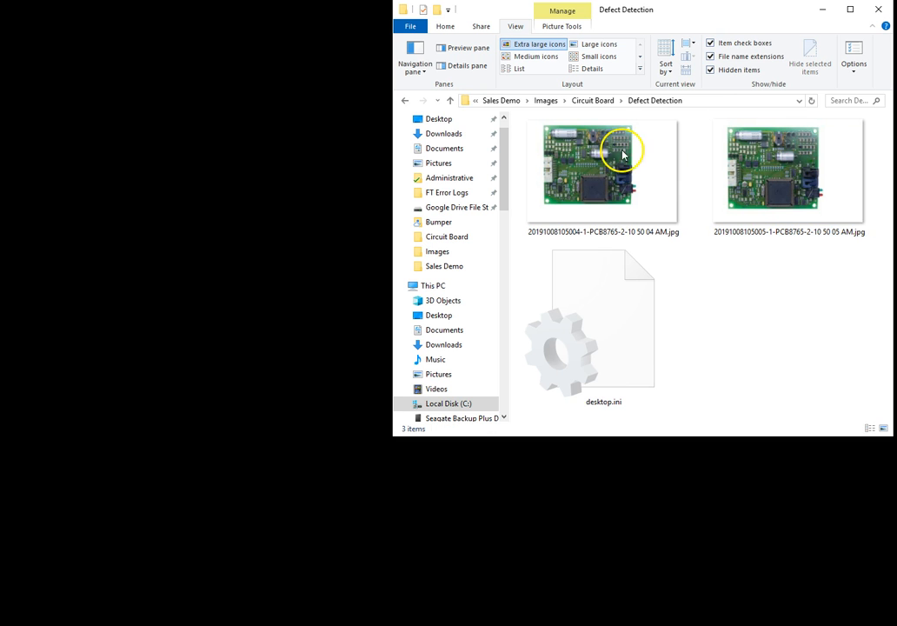
click(449, 100)
click(567, 140)
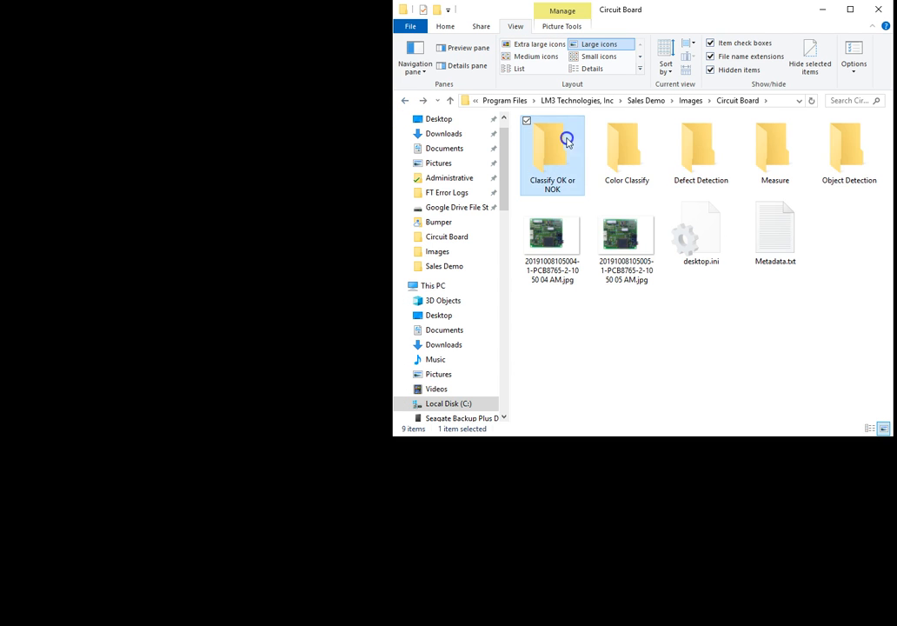
double_click(567, 140)
click(406, 100)
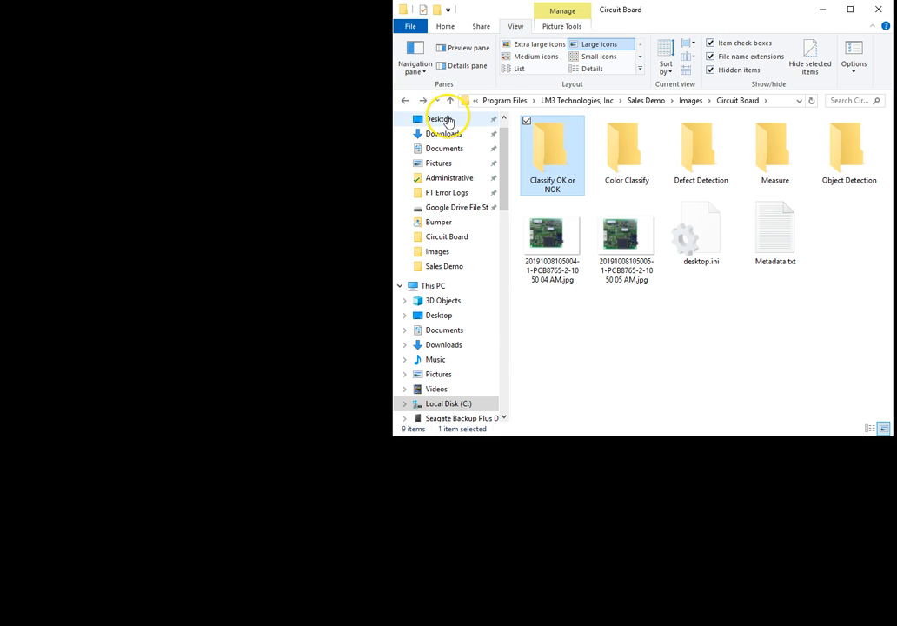
Step: Launch labelImg-LM3v1.5.exe from the LabelImg folder in Sales Demo, minimize its console window and widen the main window
click(405, 100)
click(406, 101)
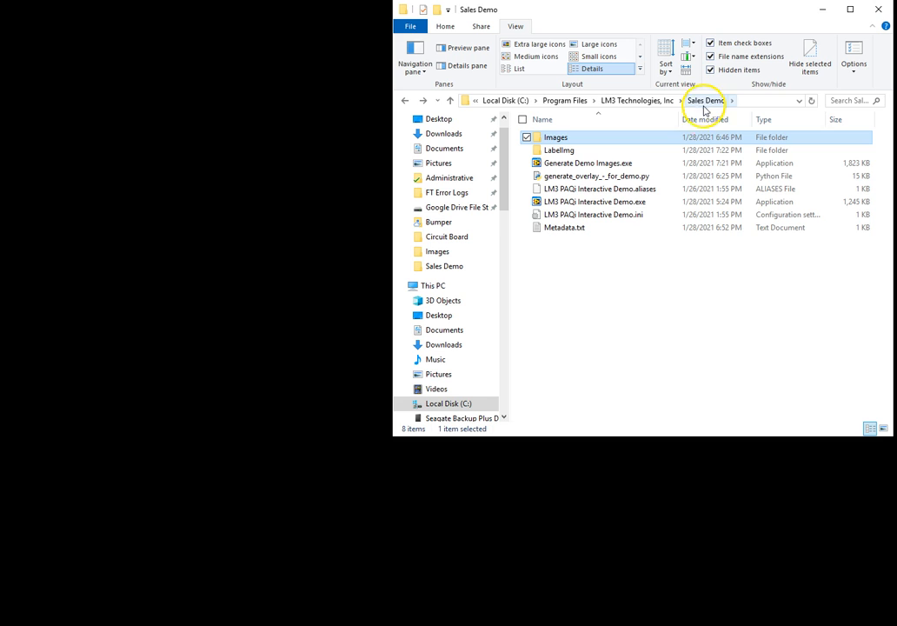
double_click(554, 152)
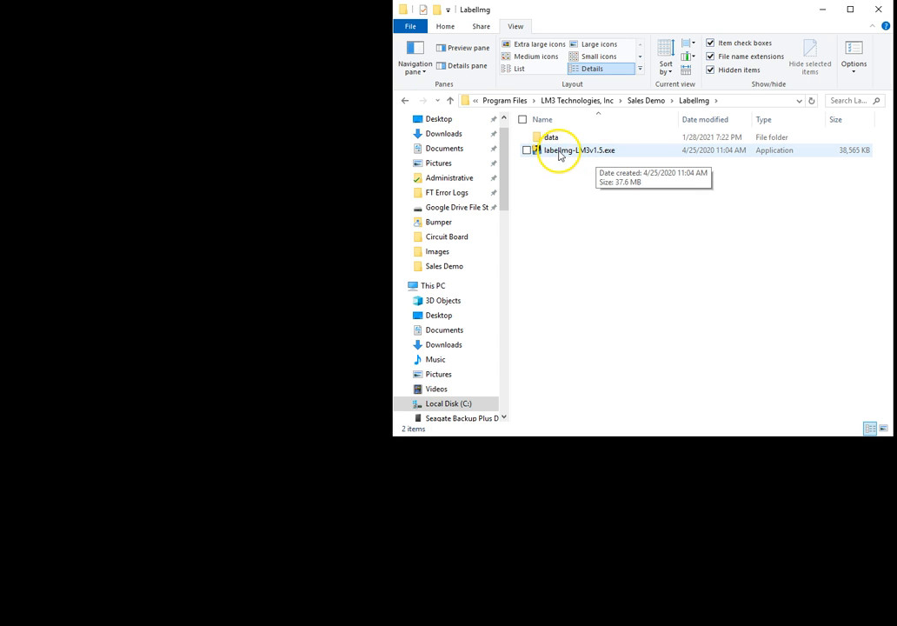
click(560, 154)
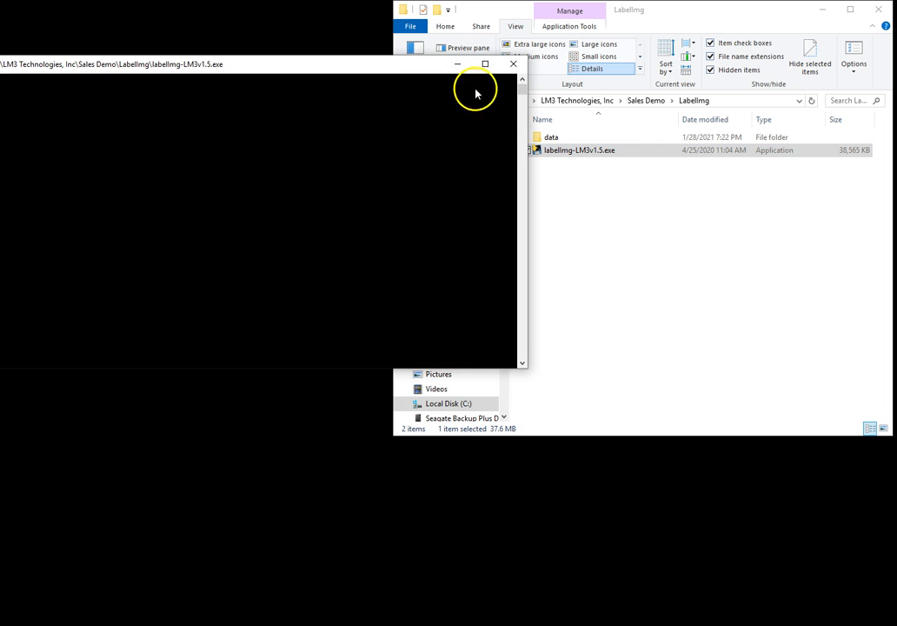
click(458, 63)
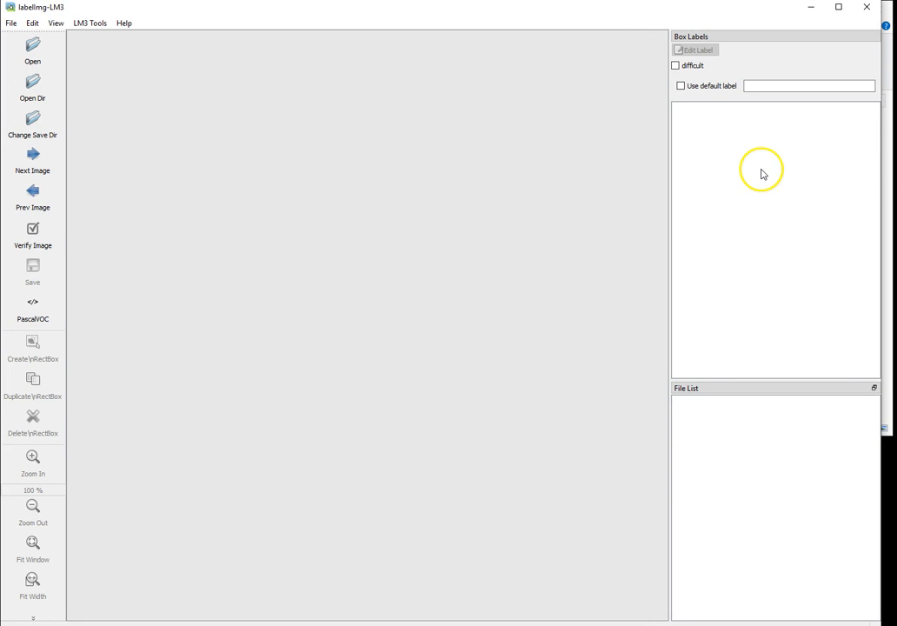
drag(883, 166, 896, 167)
Step: Load the image directory C:\Program Files\LM3 Technologies, Inc\Sales Demo\Images\Circuit Board\Object Detection
click(33, 87)
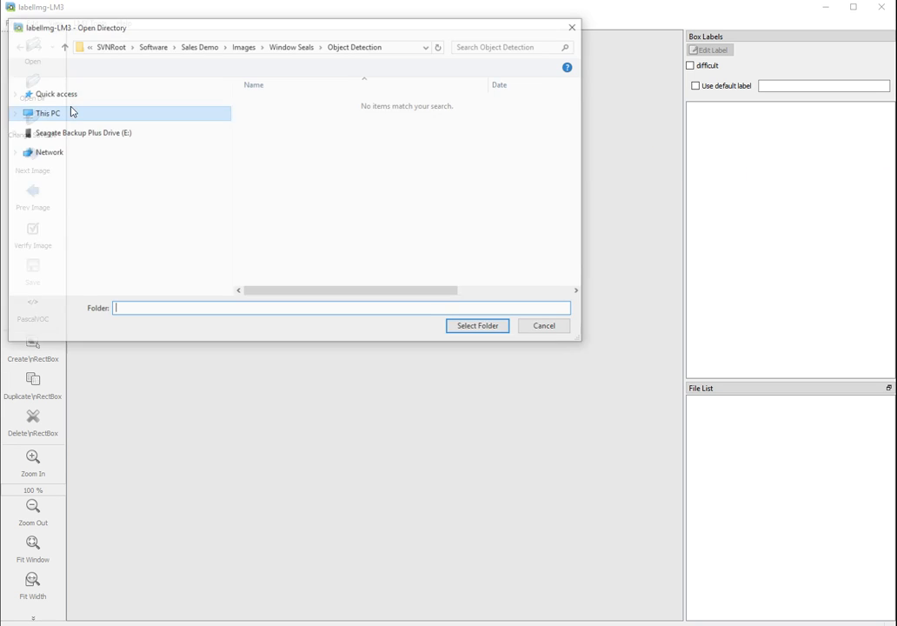
click(233, 50)
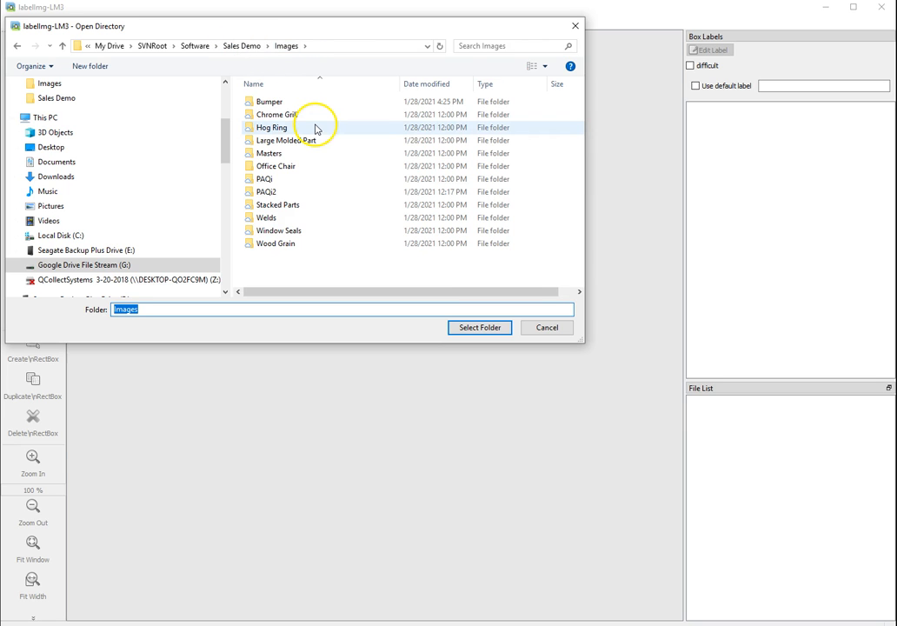
click(63, 236)
scroll(361, 220, down, 4)
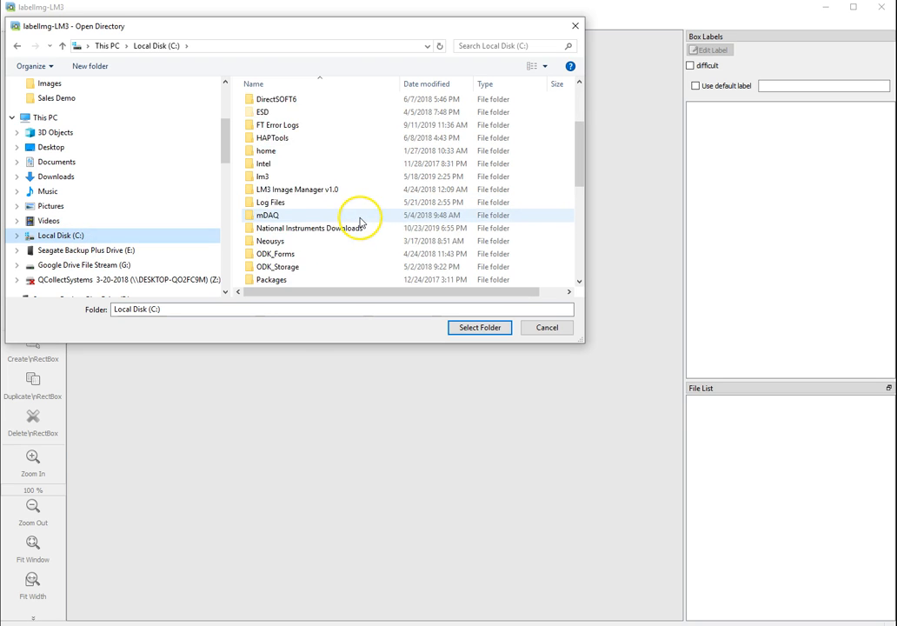
scroll(292, 236, down, 1)
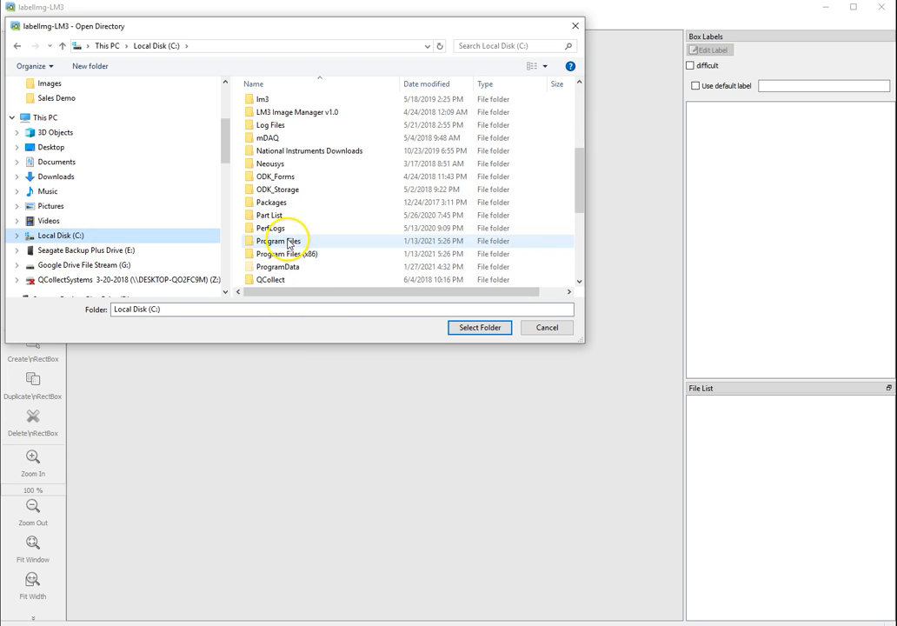
double_click(286, 240)
scroll(290, 227, down, 3)
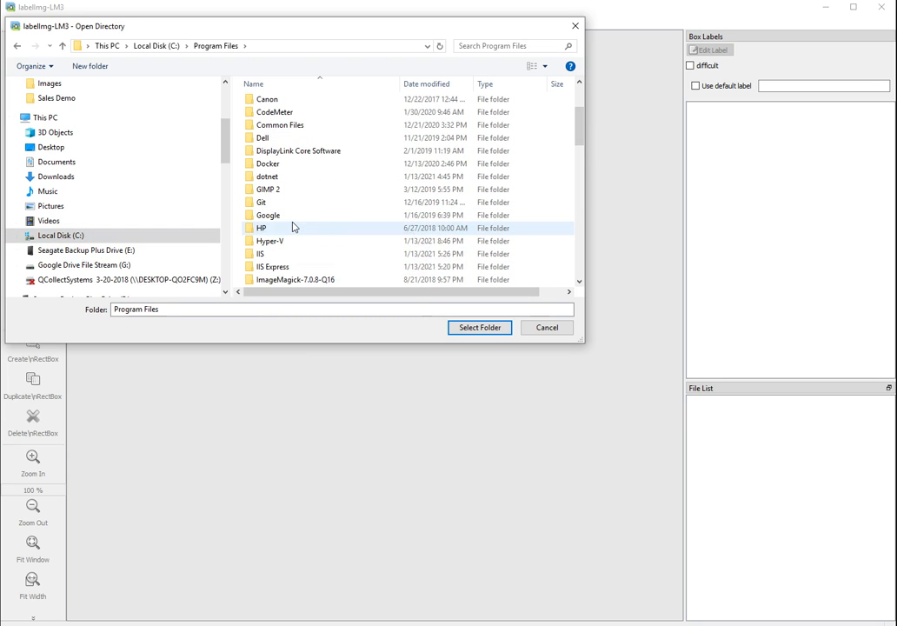
scroll(300, 266, down, 2)
double_click(300, 268)
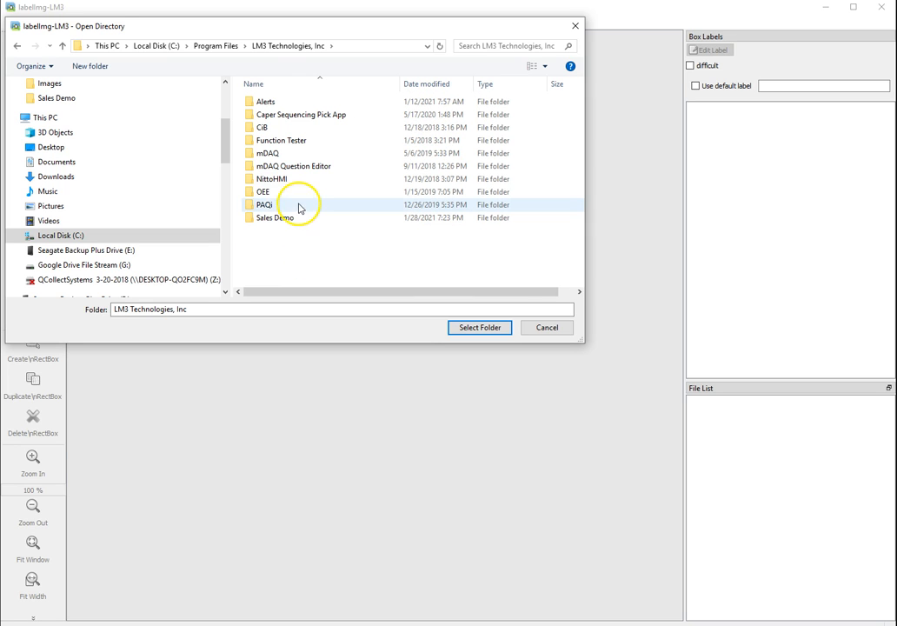
double_click(266, 217)
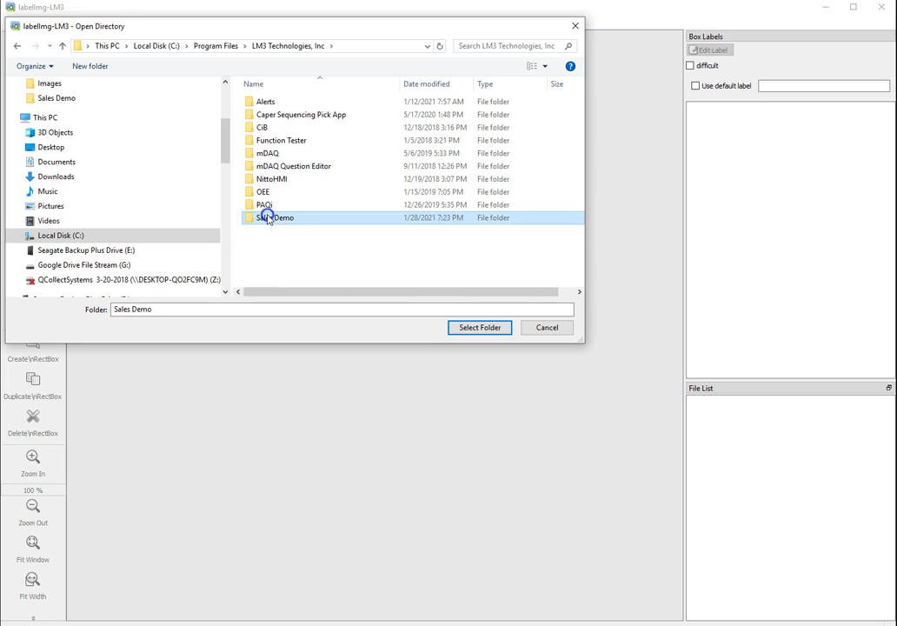
double_click(265, 104)
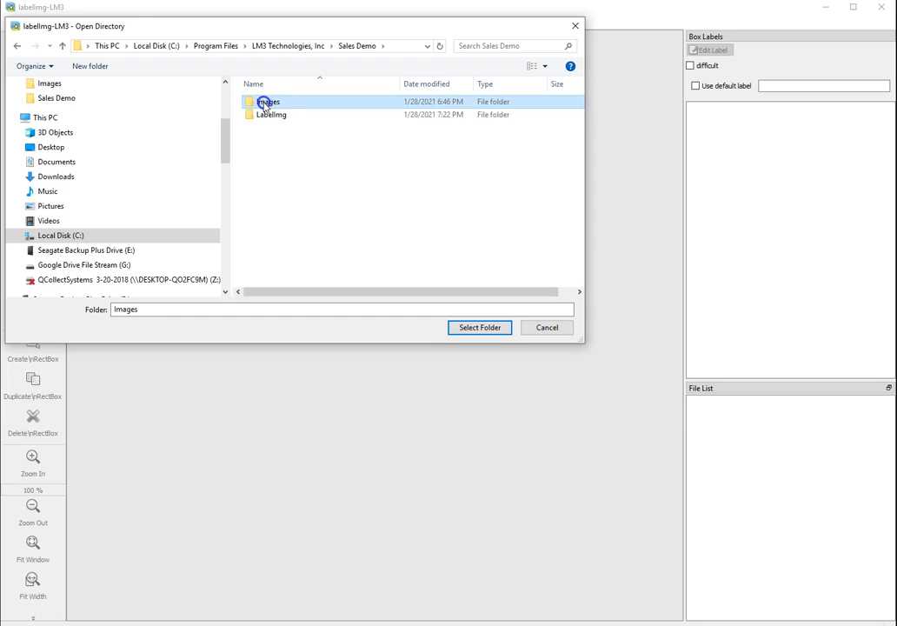
click(281, 128)
double_click(280, 128)
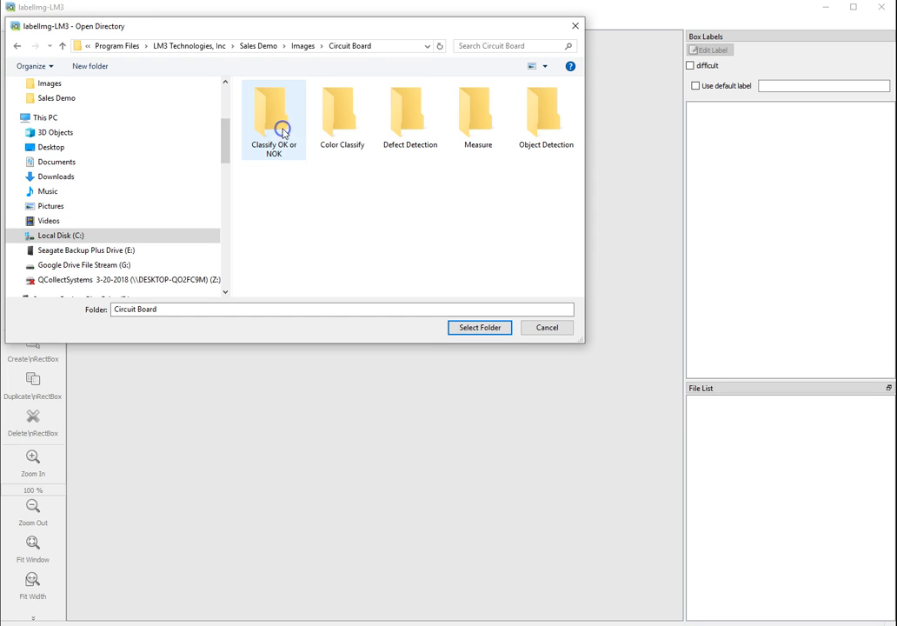
double_click(547, 118)
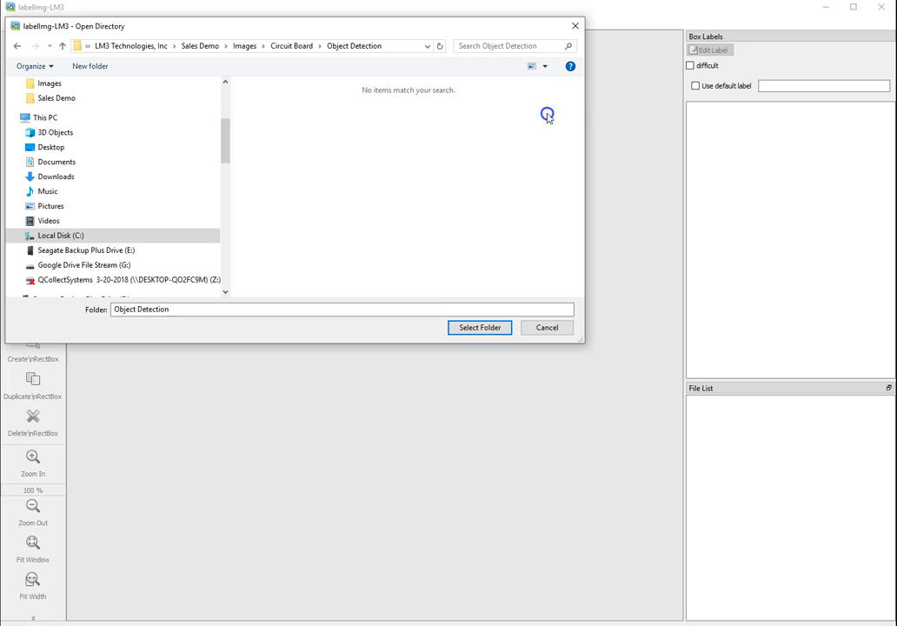
click(482, 329)
Step: Set the annotation save directory to the Object Detection subfolder of Circuit Board under Sales Demo\Images in C:\Program Files\LM3 Technologies, Inc
click(34, 121)
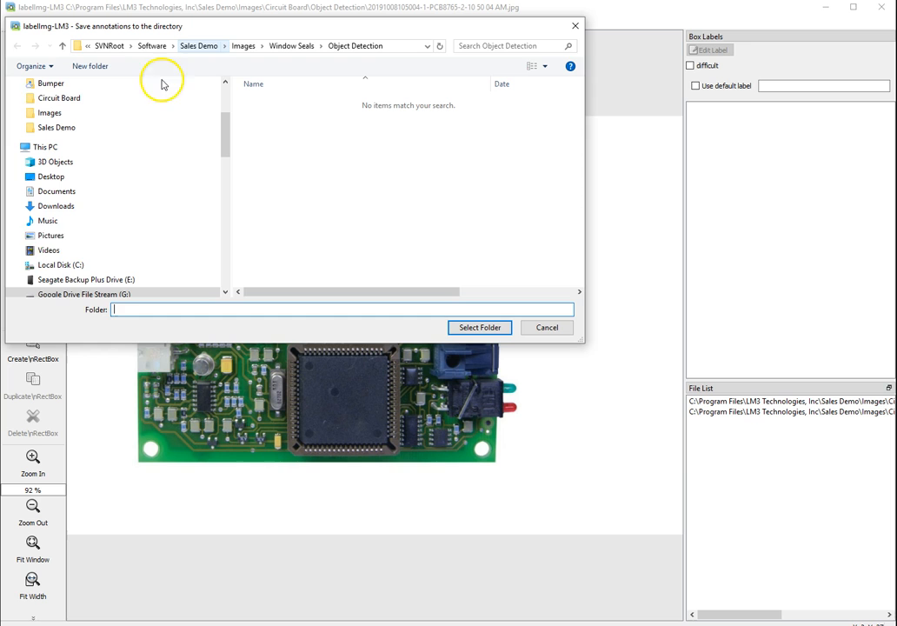
click(59, 265)
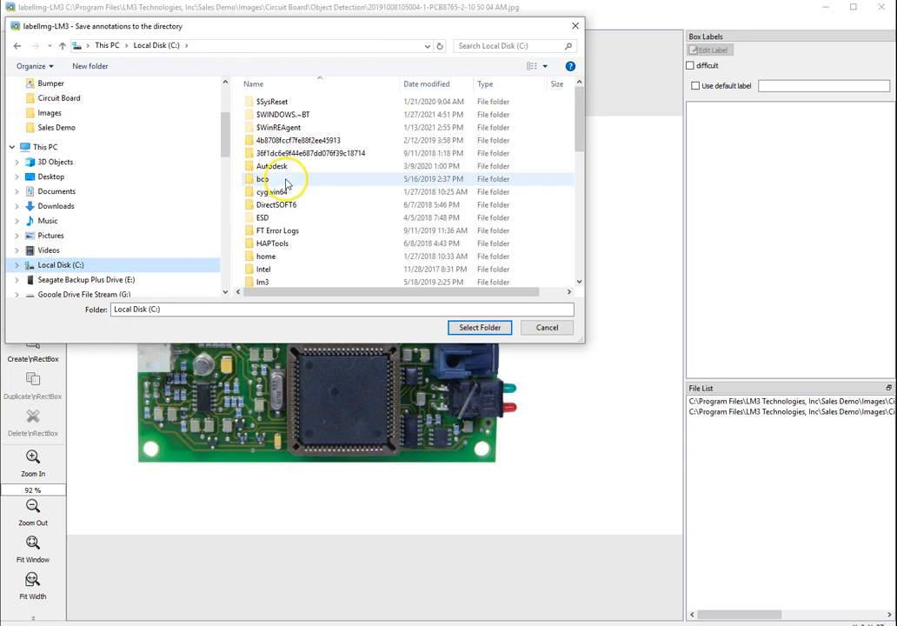
scroll(296, 178, down, 5)
double_click(286, 242)
scroll(286, 213, down, 4)
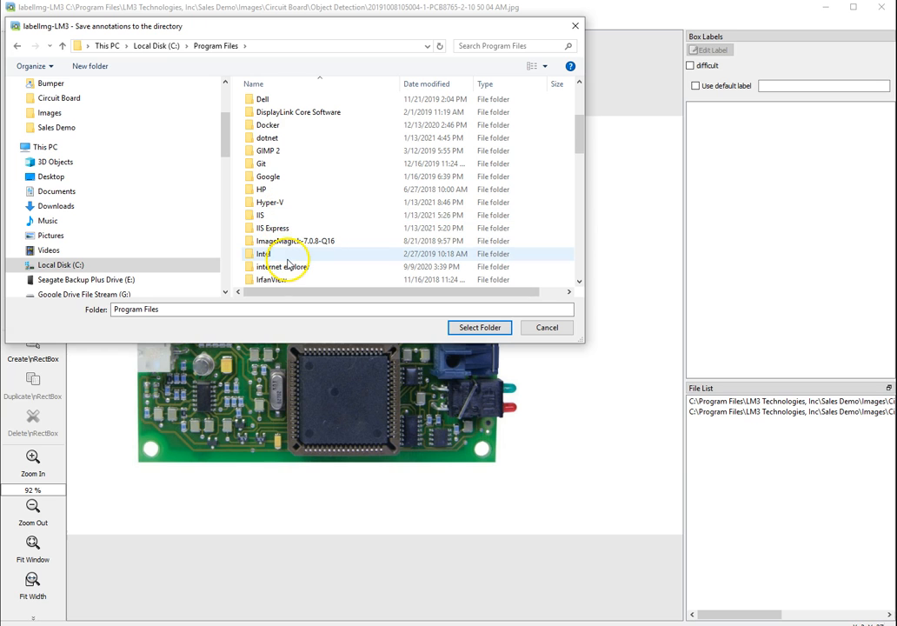
scroll(287, 261, down, 3)
double_click(284, 189)
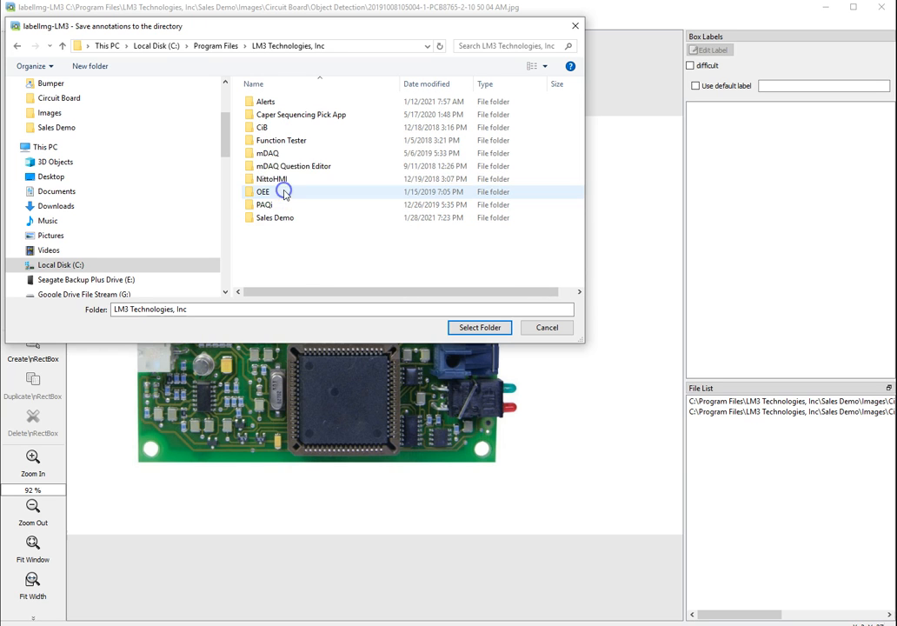
double_click(278, 219)
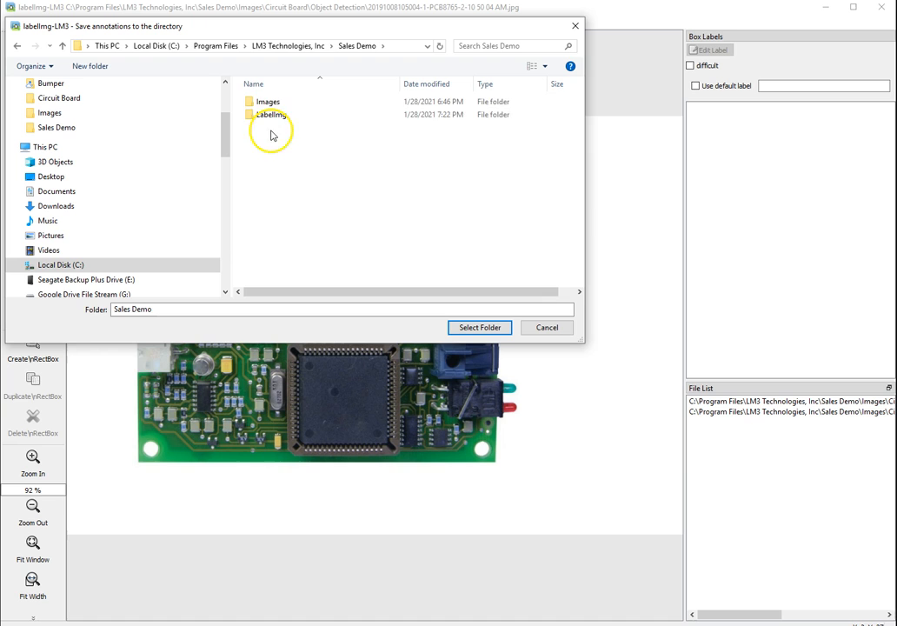
double_click(266, 101)
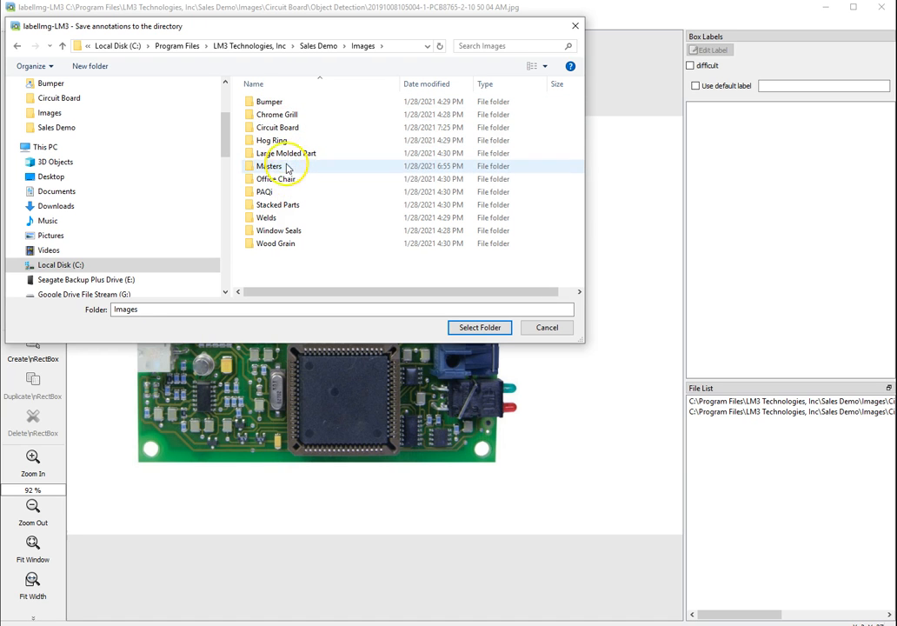
double_click(279, 127)
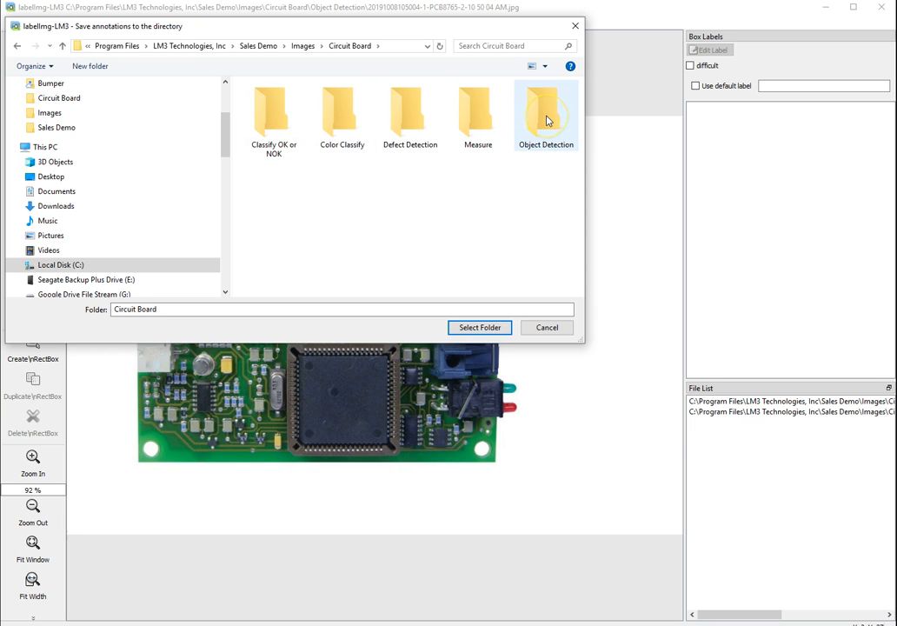
double_click(278, 119)
click(480, 327)
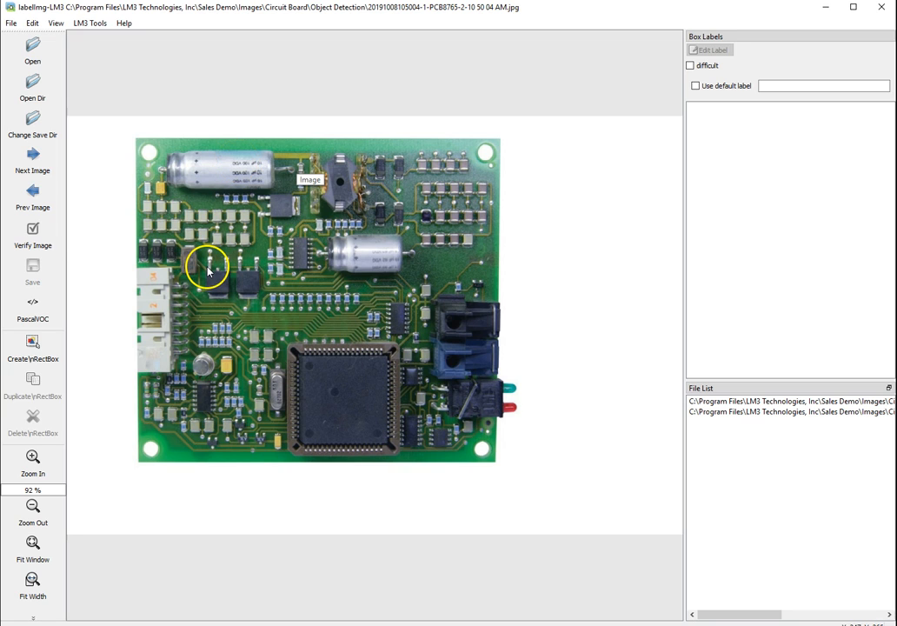
Step: Draw a rectangular box around the board's upper-left mounting hole and label it MountingHoles
click(36, 346)
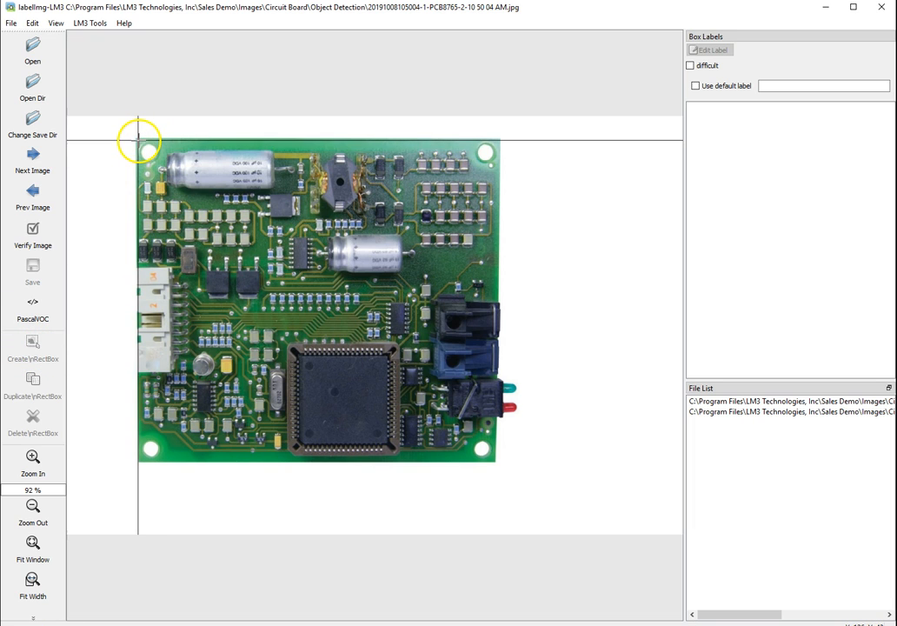
drag(137, 139, 164, 165)
text(MountingHoles)
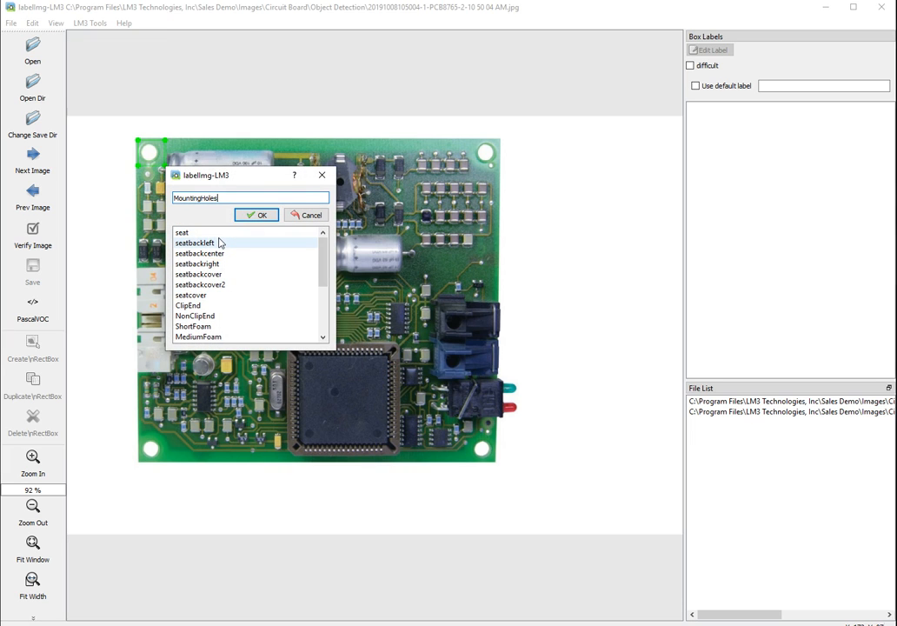
click(272, 216)
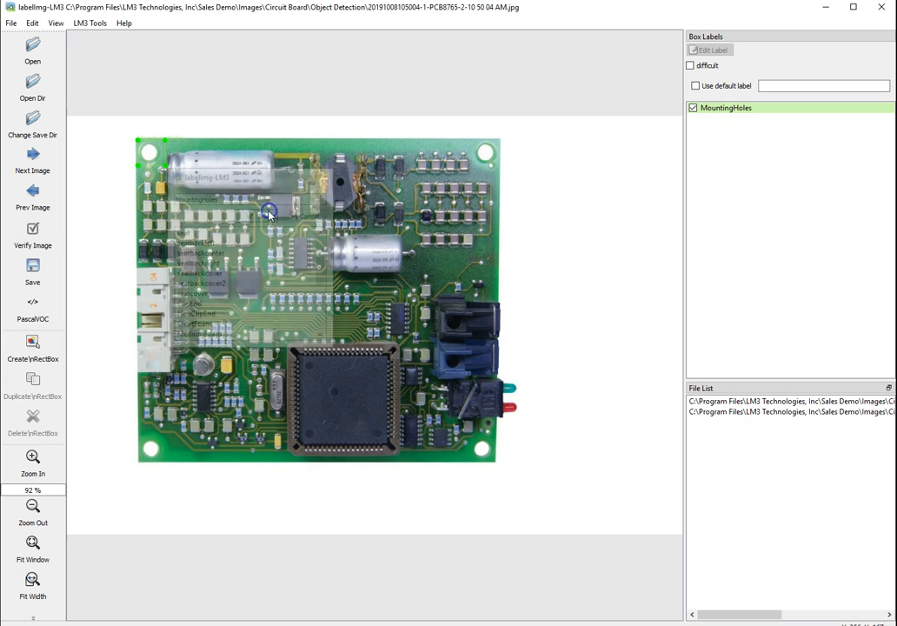
Step: Duplicate the MountingHoles box three times, placing the copies over the board's upper-right, lower-right and lower-left mounting holes
click(152, 158)
right_click(152, 160)
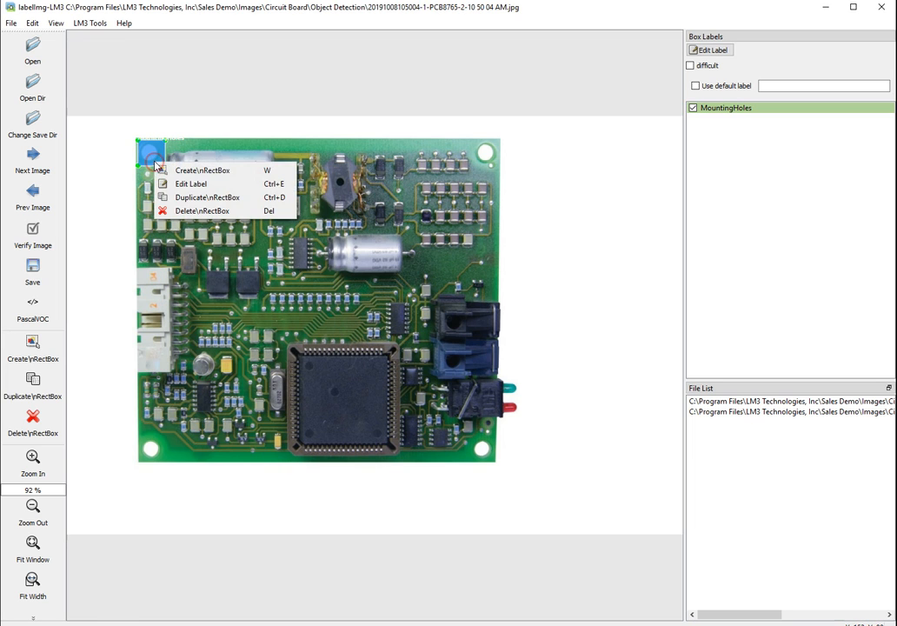
click(172, 198)
drag(147, 151, 484, 151)
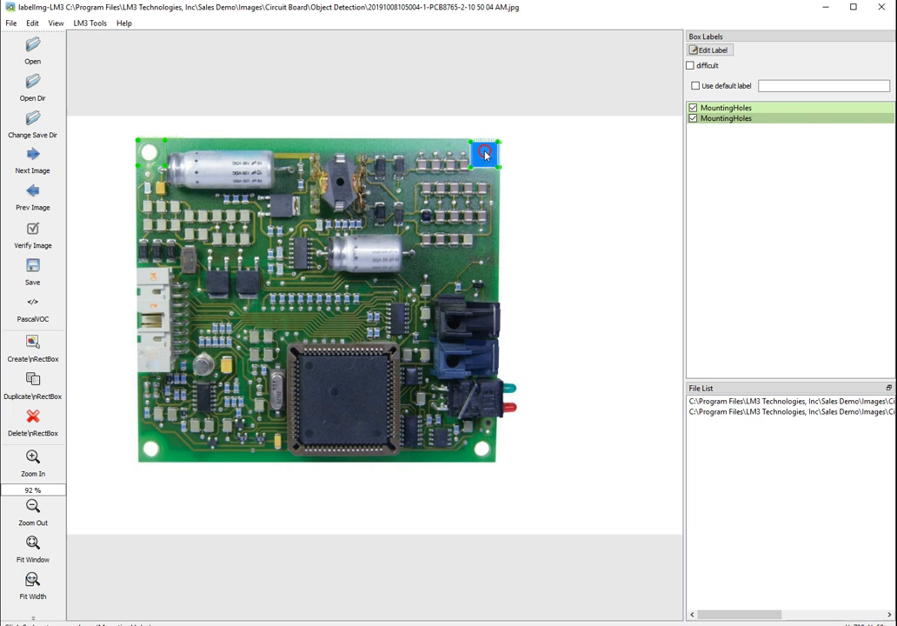
right_click(485, 154)
click(518, 159)
drag(487, 154, 485, 454)
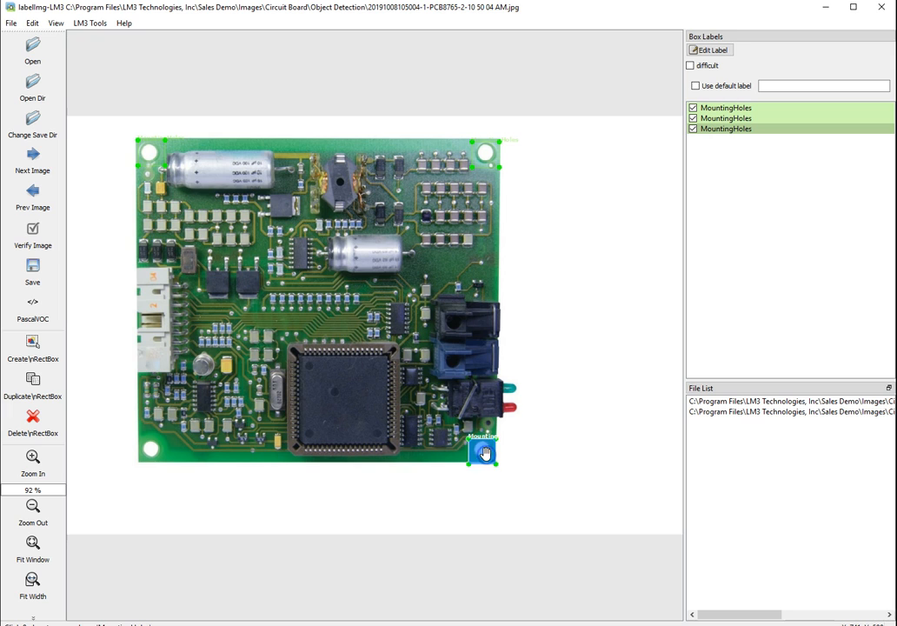
right_click(487, 456)
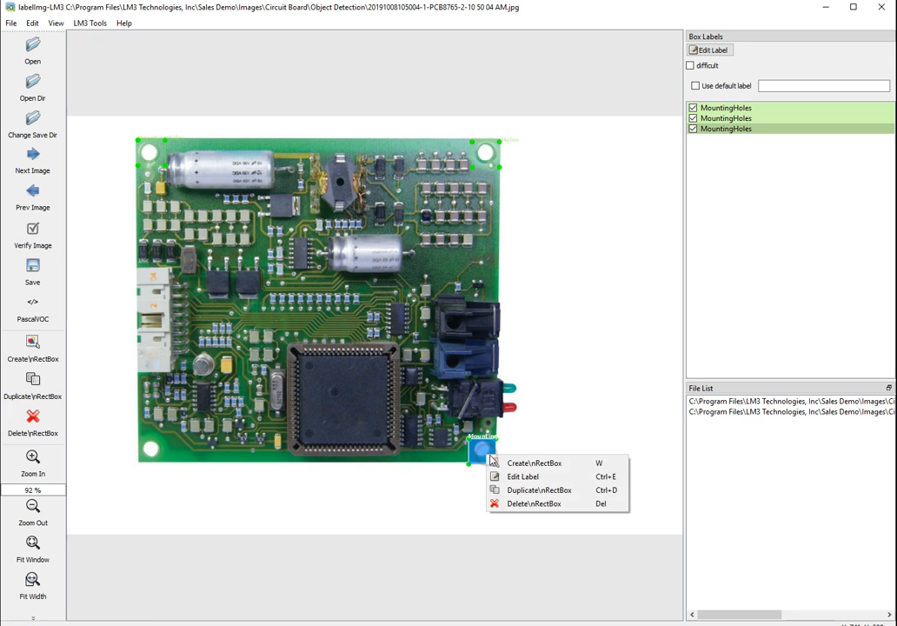
click(522, 491)
drag(481, 450, 155, 453)
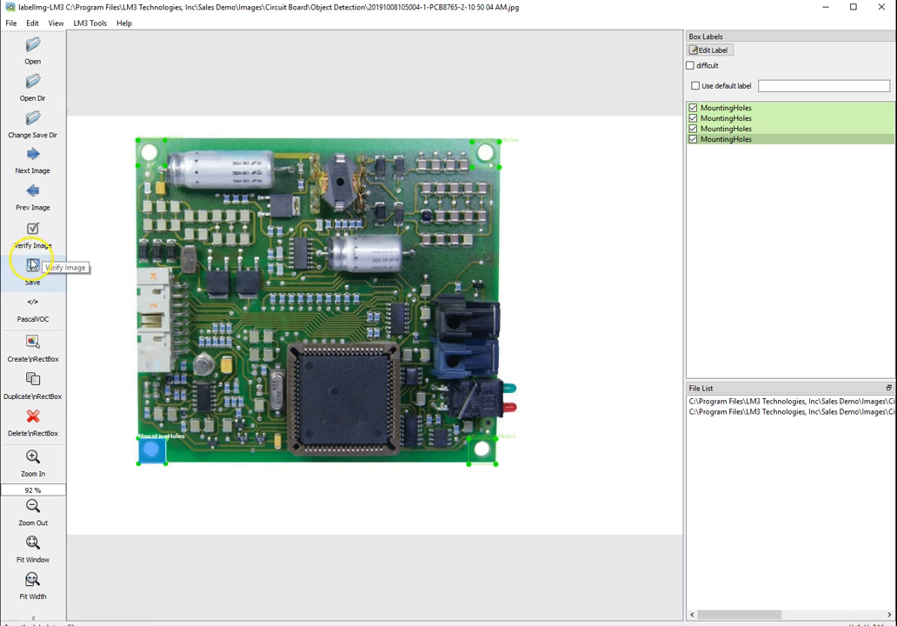
Step: Draw a rectangular box around the large square chip in the board's lower middle and label it Processor
click(58, 343)
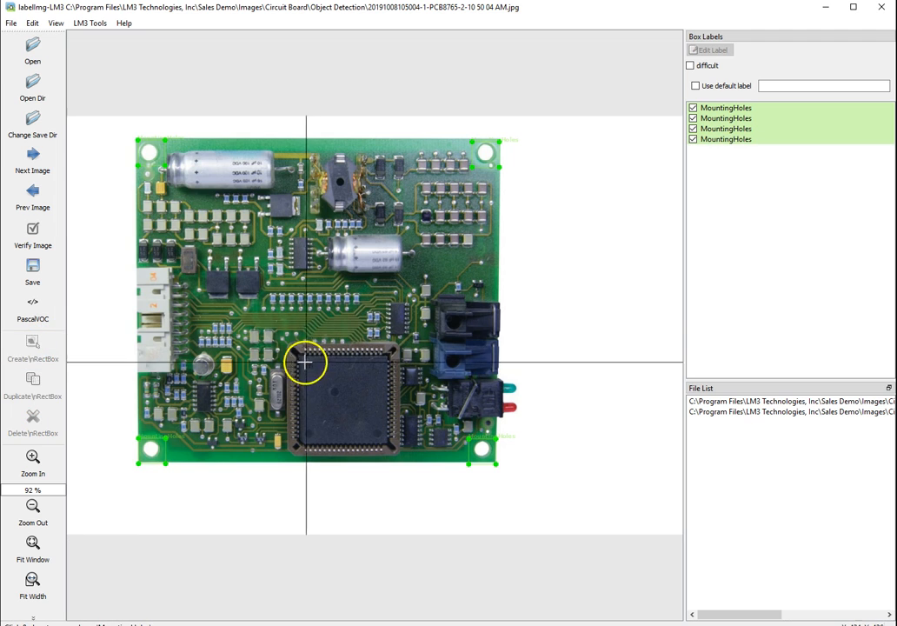
drag(284, 338, 407, 458)
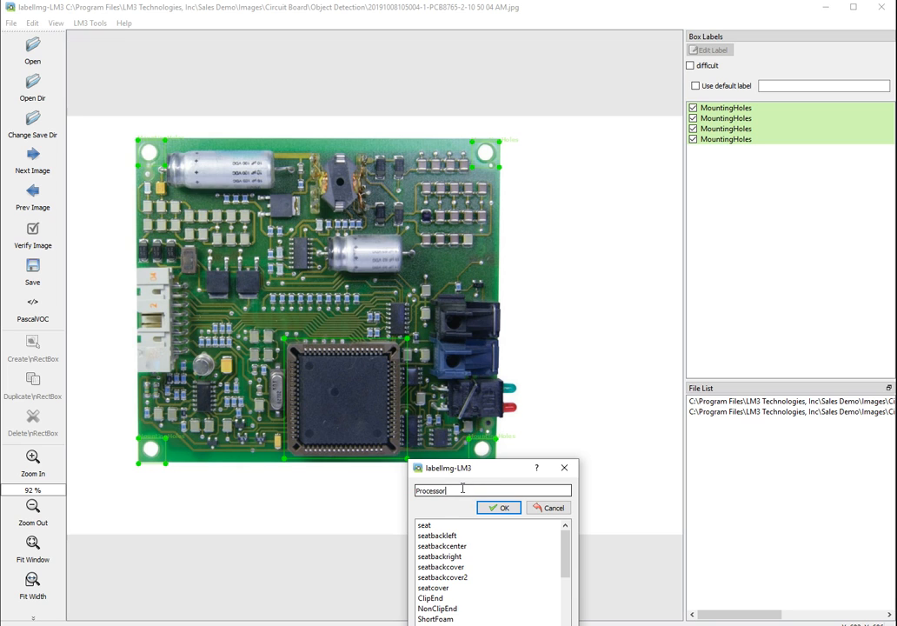
click(500, 508)
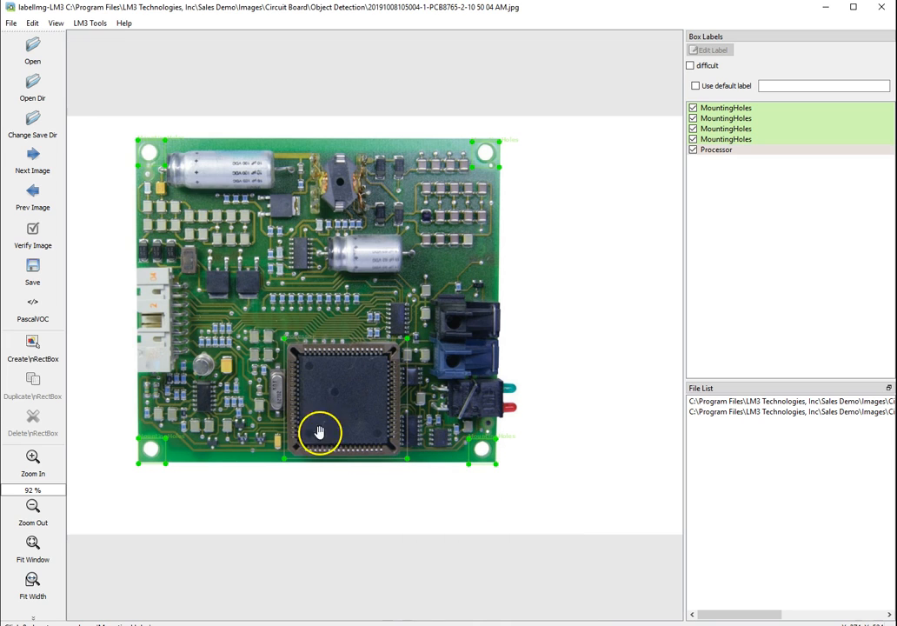
Step: Draw a rectangular box around the two adjacent black regulators near the white connector and label it Regulators
click(31, 344)
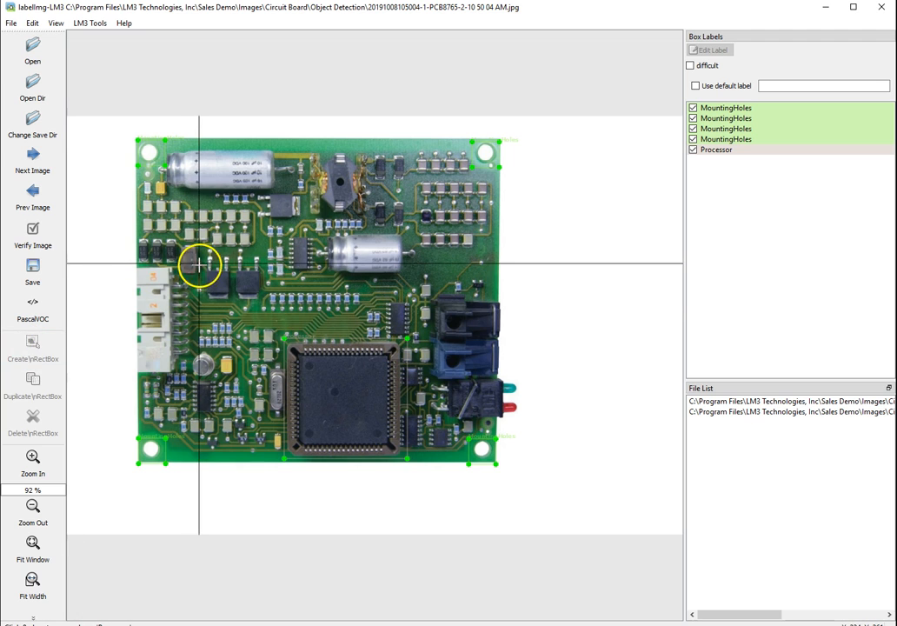
drag(201, 252, 270, 306)
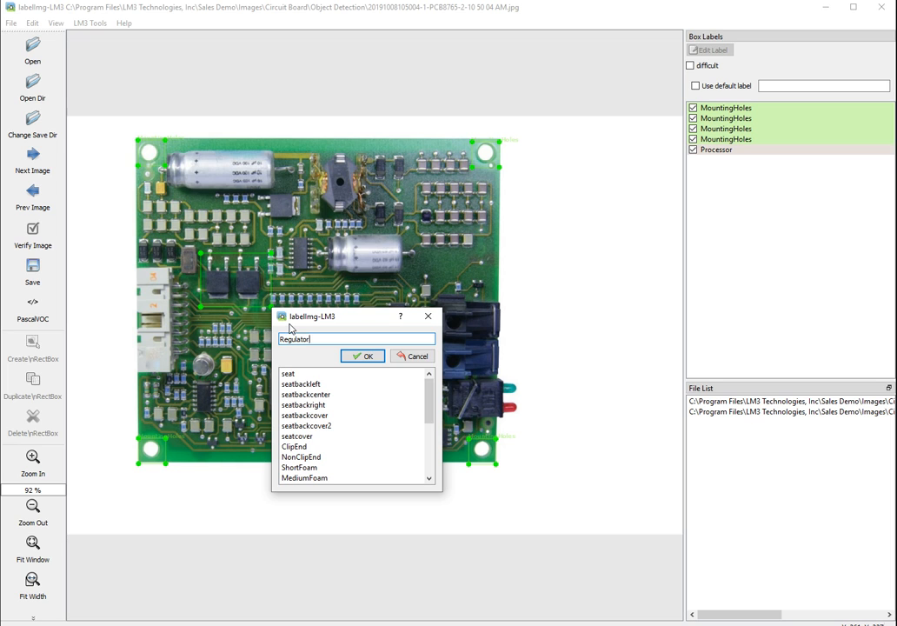
click(369, 356)
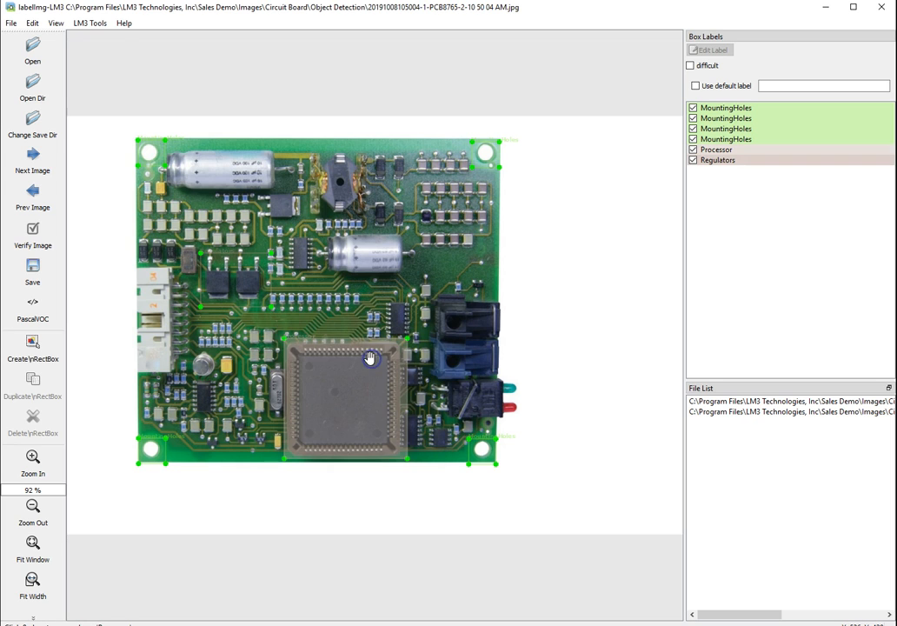
Step: Draw a rectangular box around the large silver capacitor at the board's upper left and label it Capacitor
click(21, 352)
drag(167, 150, 278, 194)
text(Capacitor)
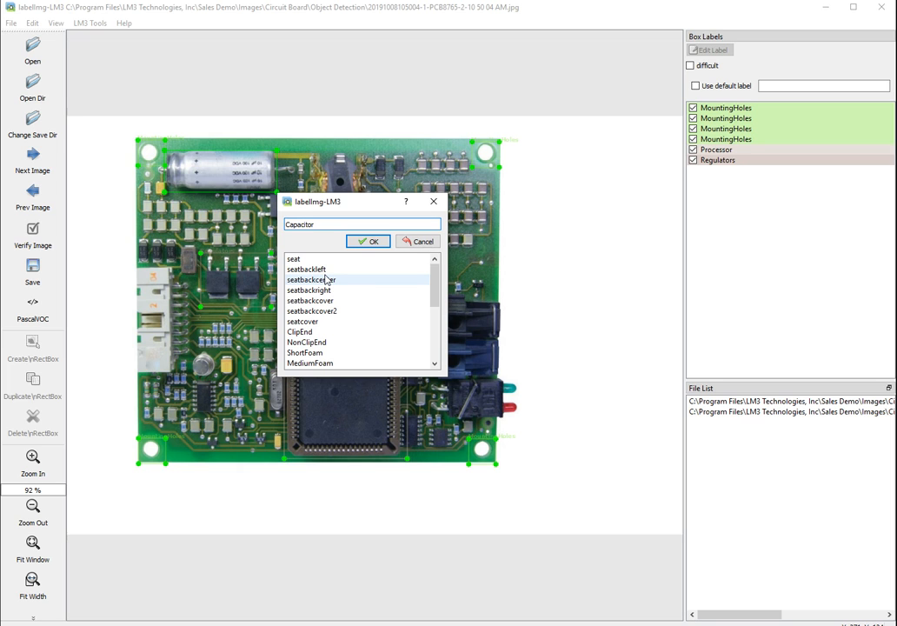
click(363, 241)
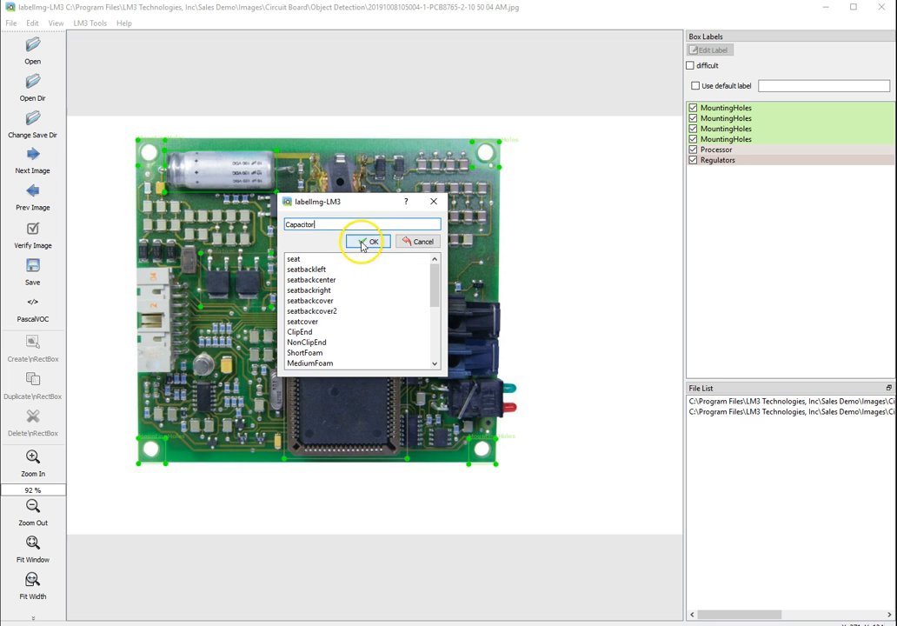
Step: Duplicate the Capacitor box and place the copy over the silver capacitor near the board's center
click(239, 176)
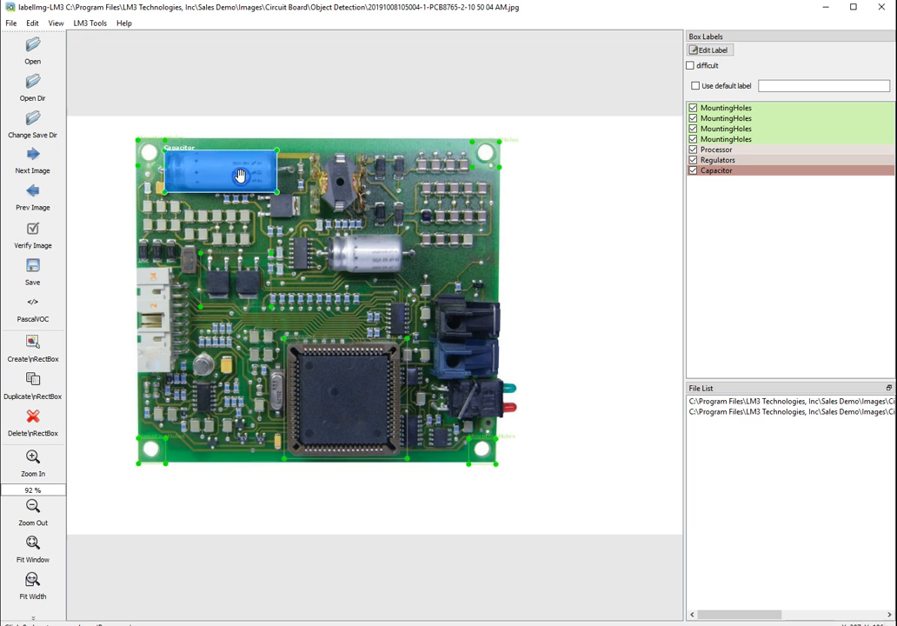
right_click(240, 177)
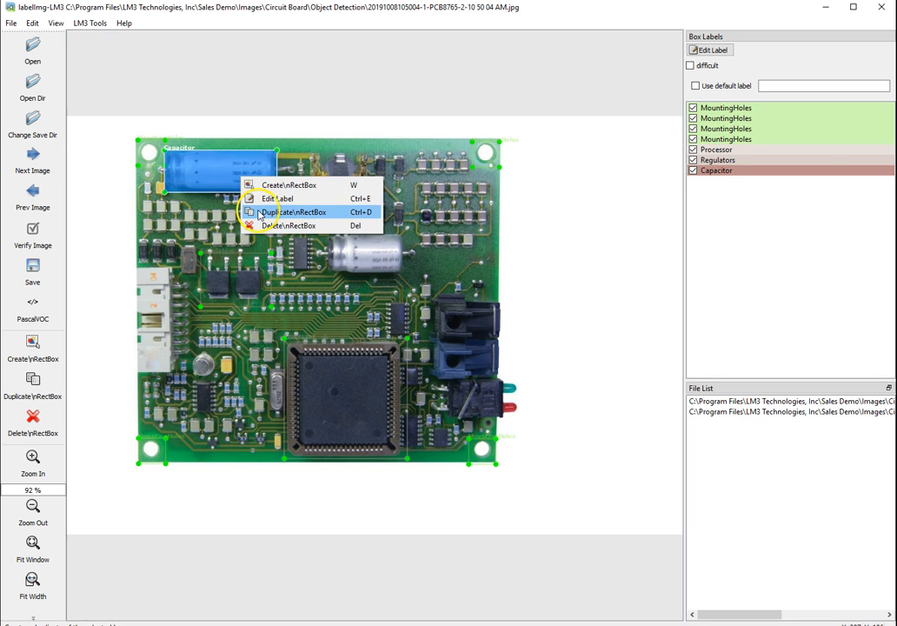
click(252, 212)
drag(227, 175, 374, 247)
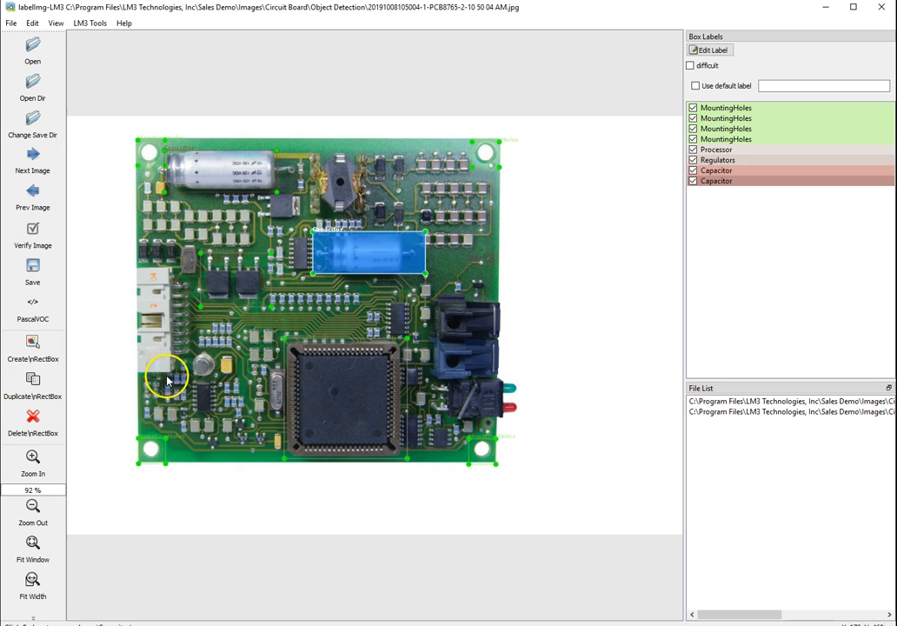
Step: Draw a rectangular box around the LED module at the board's lower-right edge, label it LEDs, and save the annotations
click(26, 348)
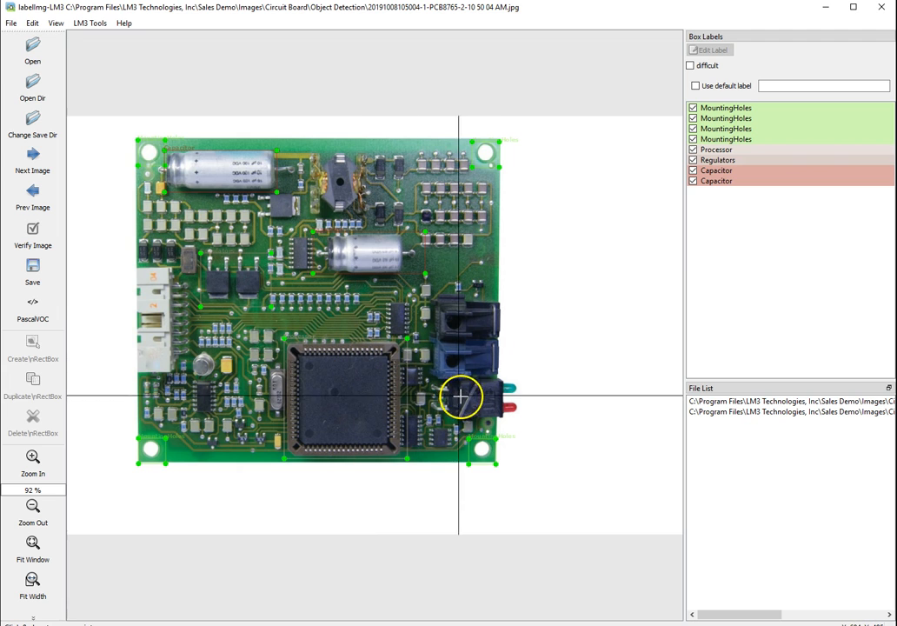
drag(437, 376, 537, 429)
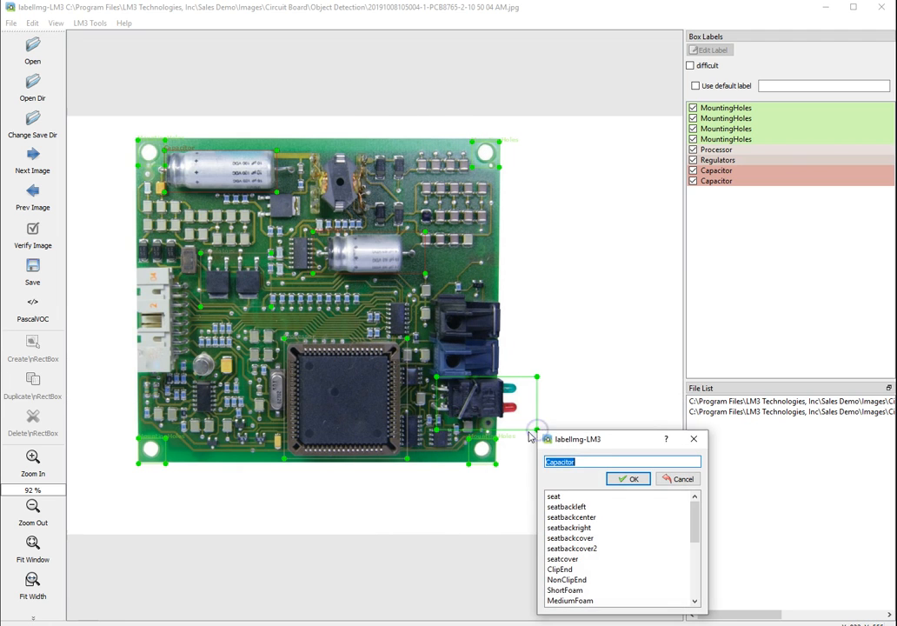
text(LEDs)
click(613, 481)
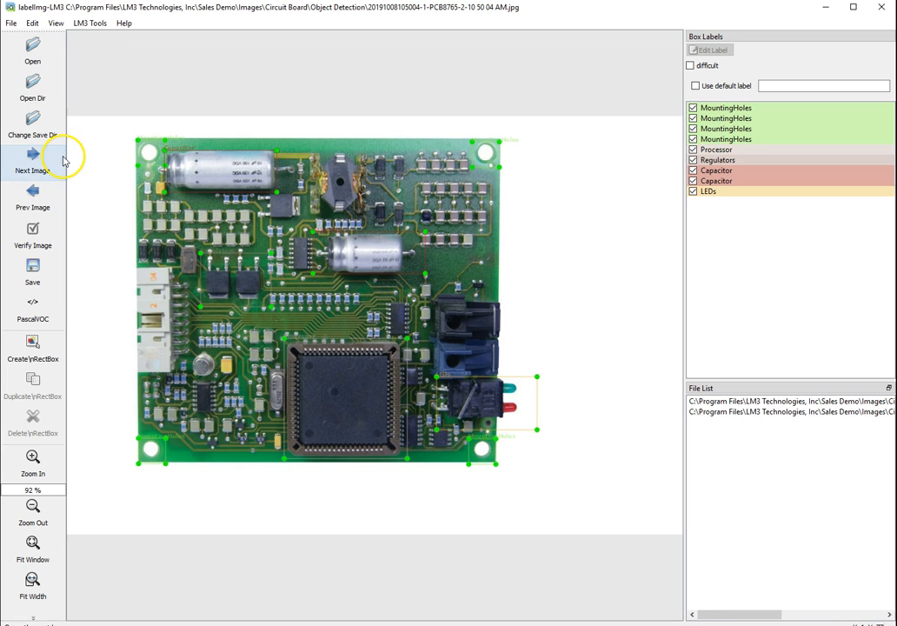
click(35, 276)
Step: Run Auto Label on the Object Detection directory, accepting replacement of all its existing labels
click(88, 26)
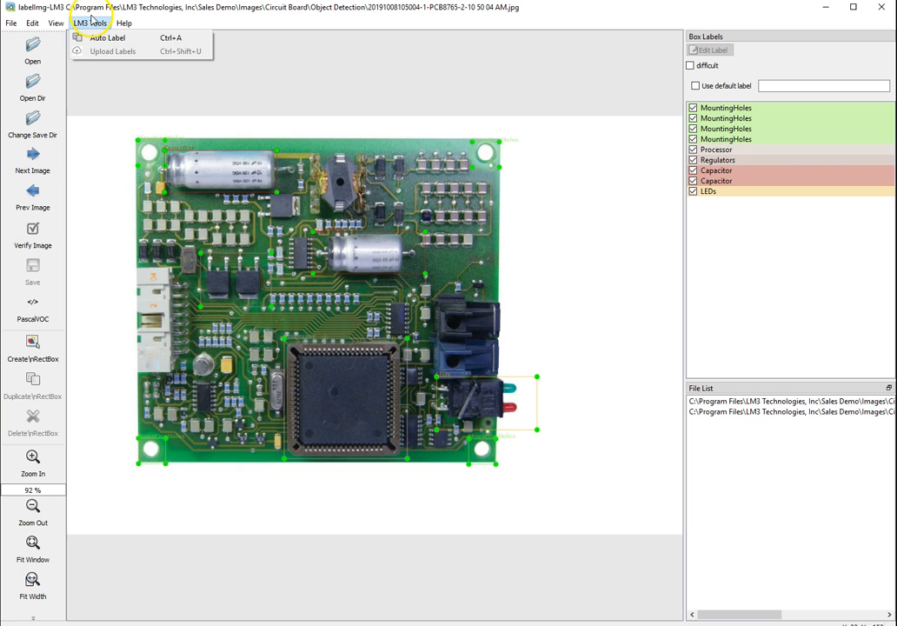
click(98, 40)
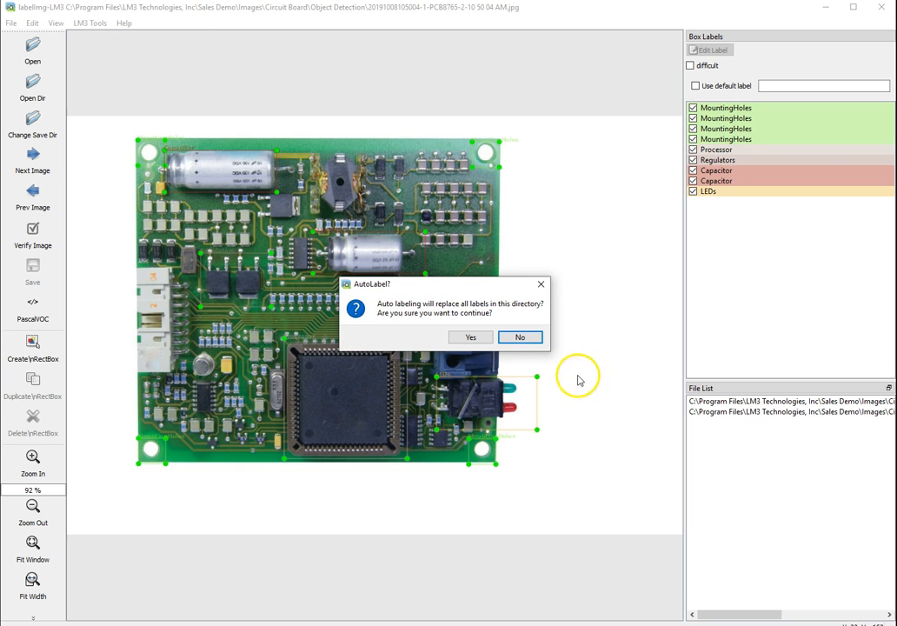
click(465, 338)
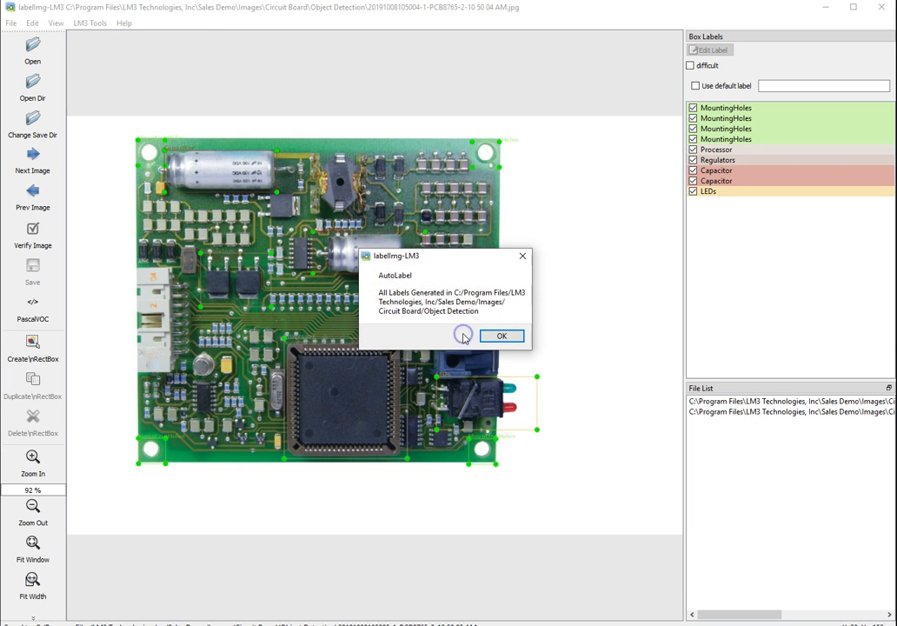
click(498, 337)
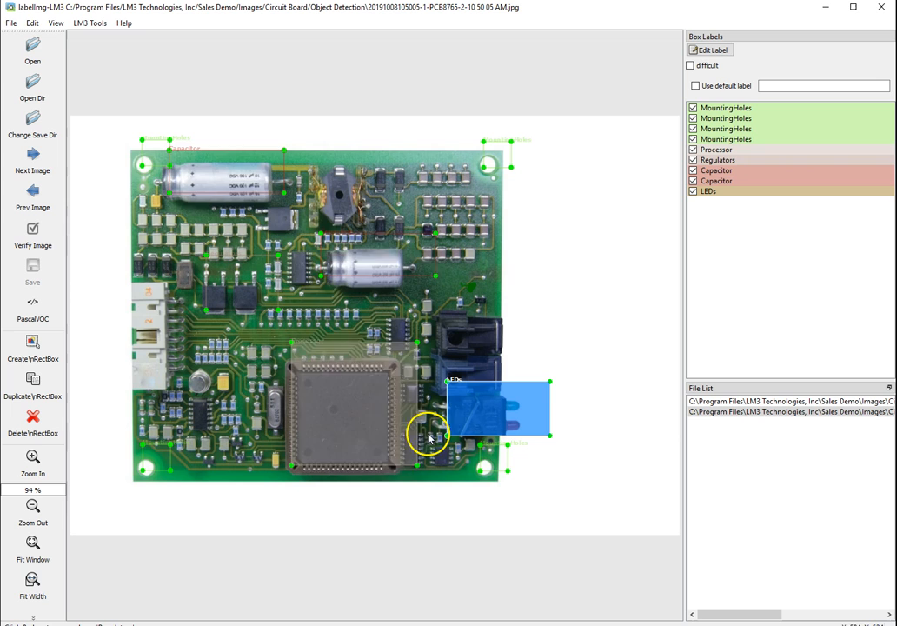
Step: On the second board image, align the upper two MountingHoles boxes, both Capacitor boxes and the LEDs box with their parts
drag(150, 154, 141, 165)
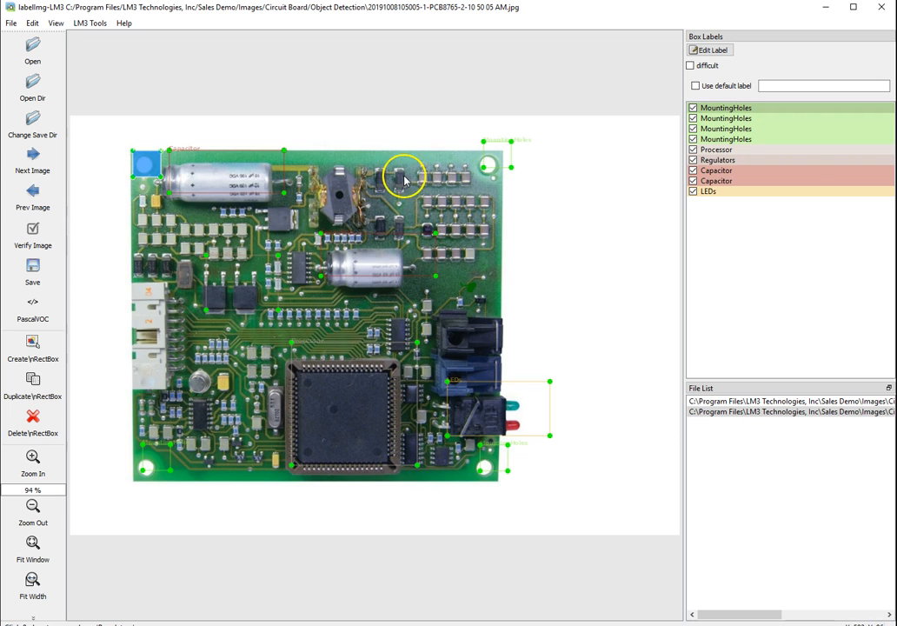
drag(490, 144, 484, 158)
drag(255, 170, 255, 185)
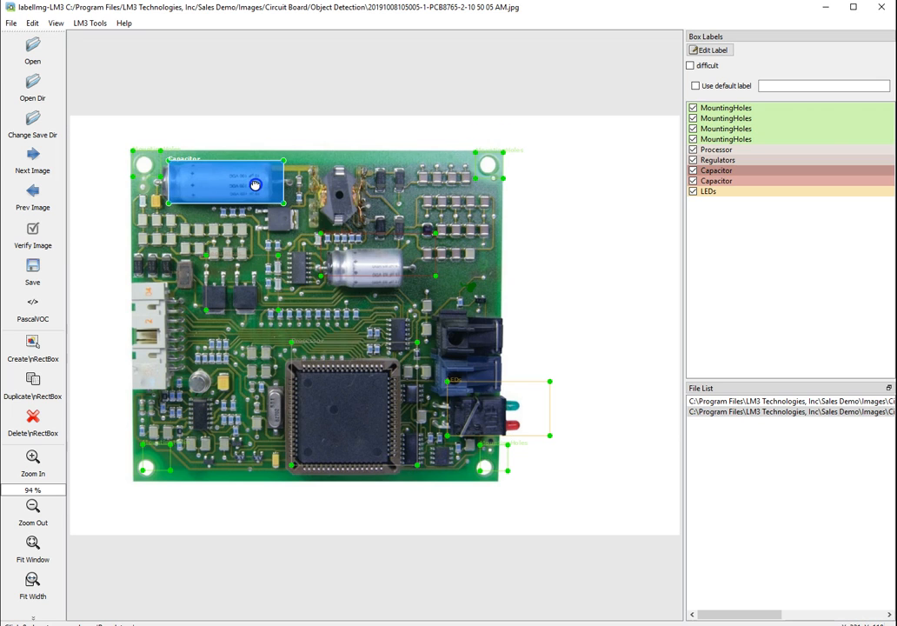
drag(357, 264, 353, 276)
drag(449, 384, 435, 392)
Step: Align the lower two MountingHoles boxes and the Regulators box with their parts, and save the annotations
click(501, 472)
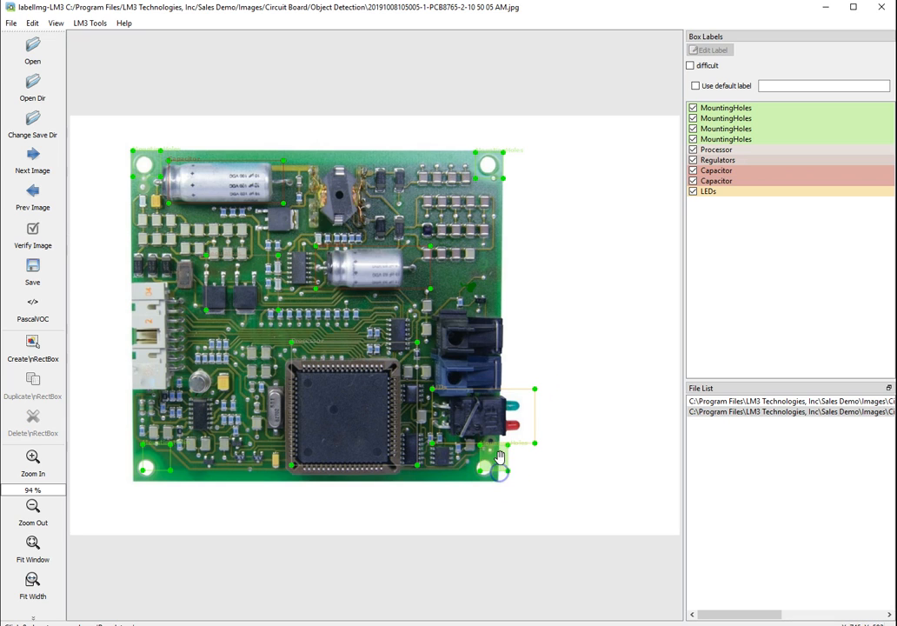
drag(500, 457, 492, 470)
drag(151, 459, 146, 468)
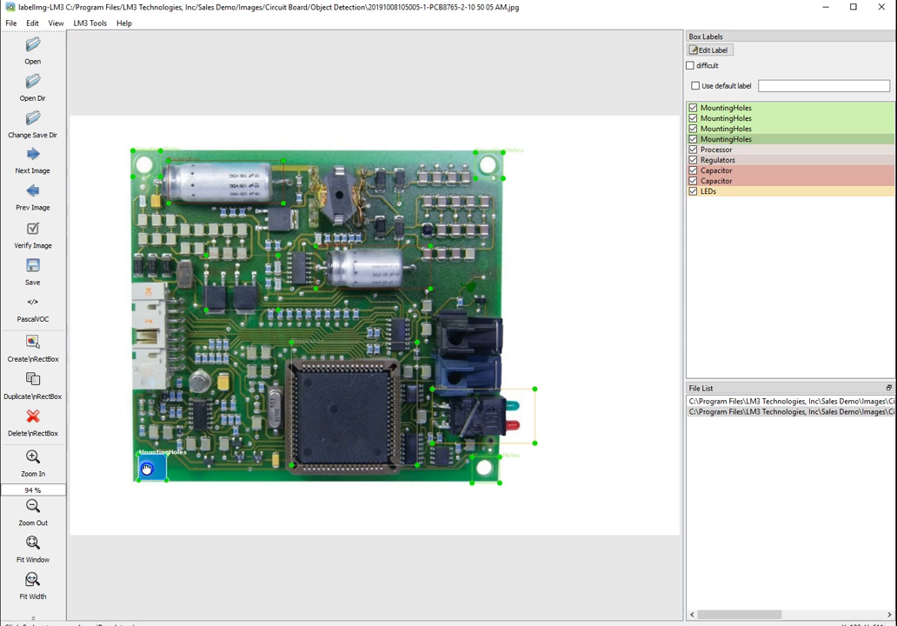
drag(233, 299, 223, 307)
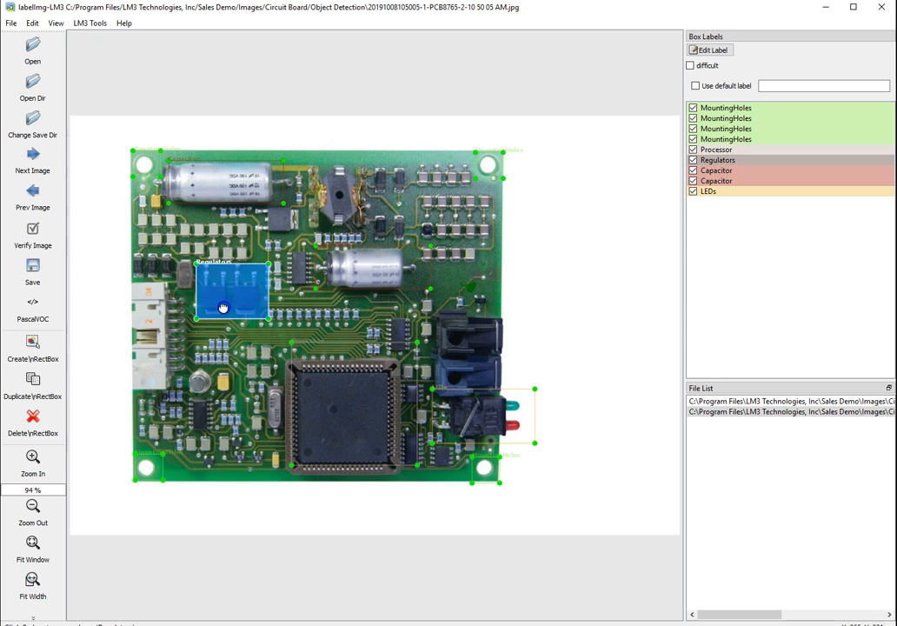
click(47, 287)
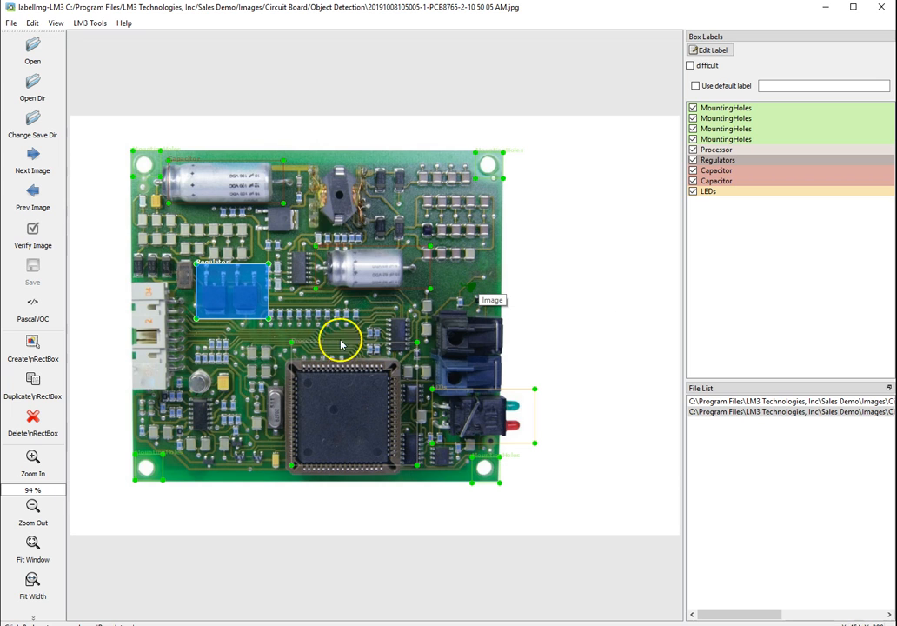
Step: Draw a box around the damaged trace above the black connectors, label it Trace NOK, and save the annotations
click(43, 348)
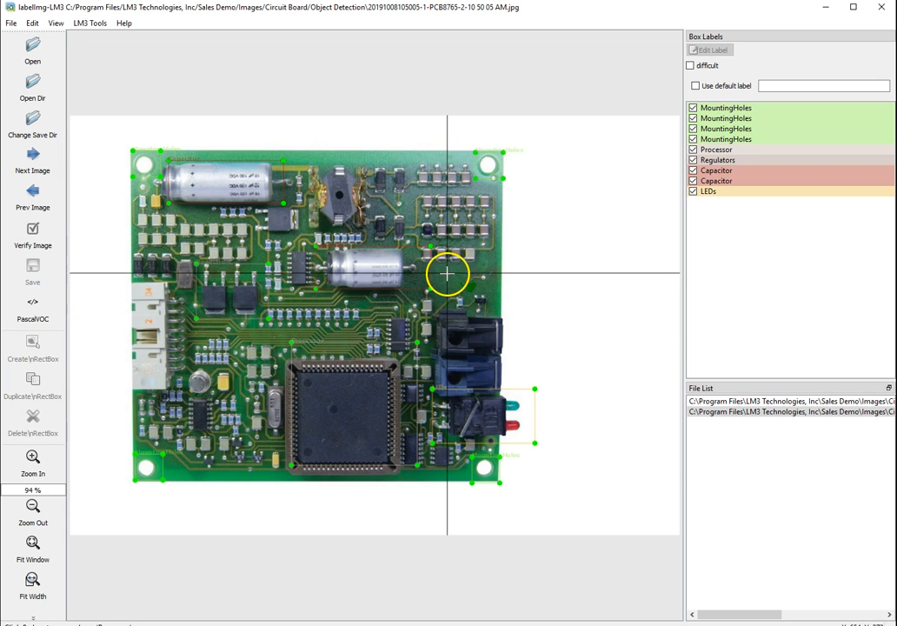
drag(493, 297, 495, 297)
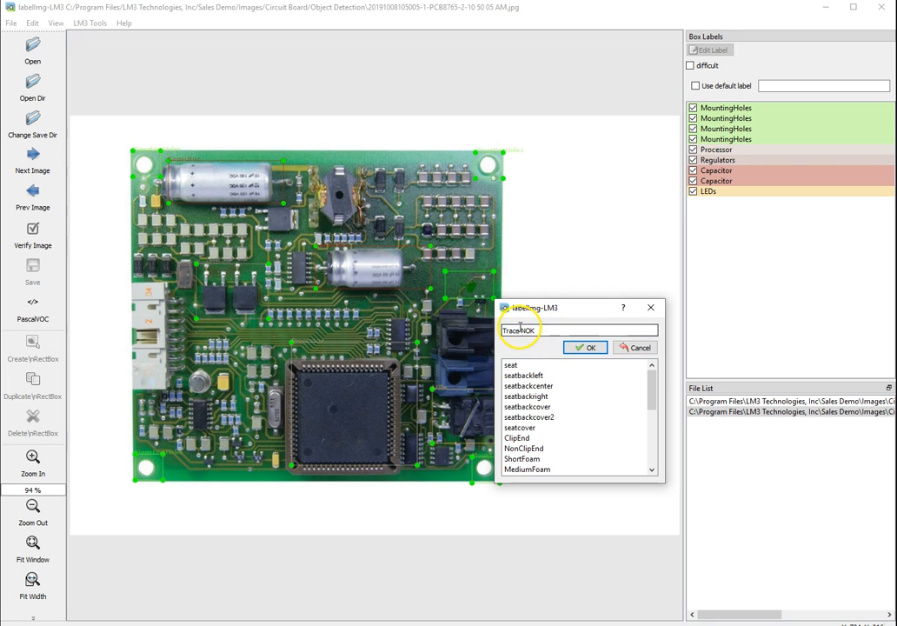
click(578, 350)
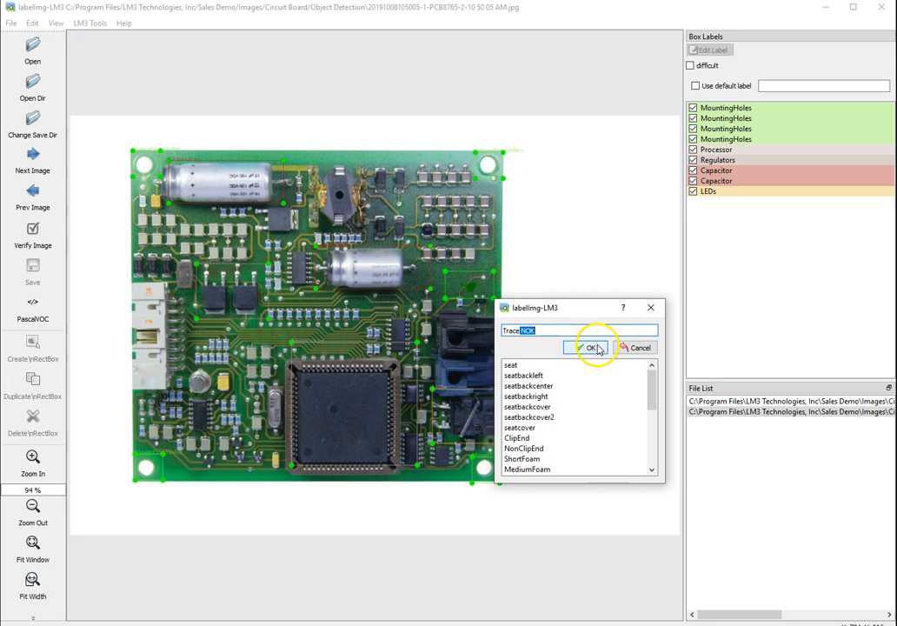
click(591, 347)
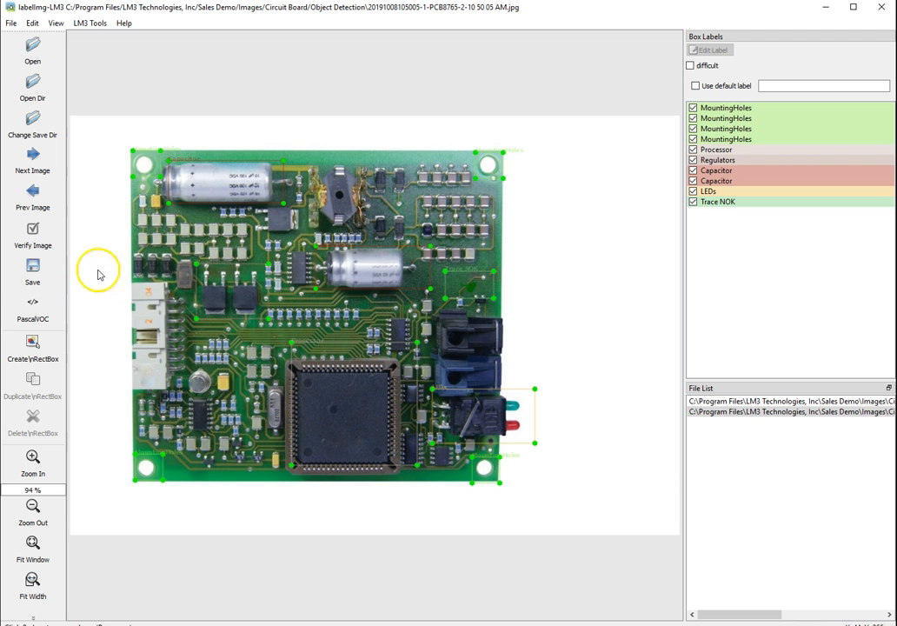
click(31, 263)
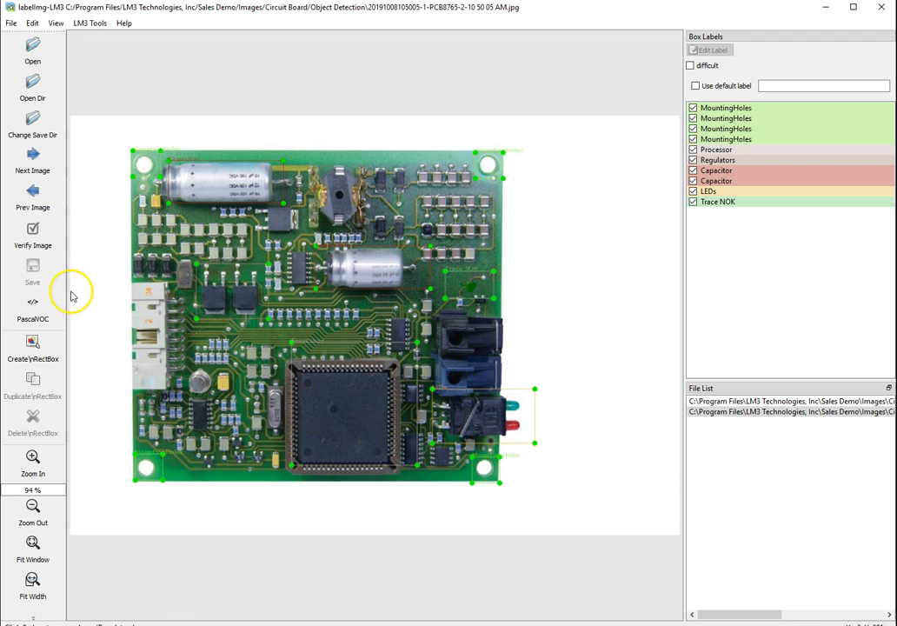
Step: Load the image directory Classify OK or NOK from the Circuit Board folder
click(33, 87)
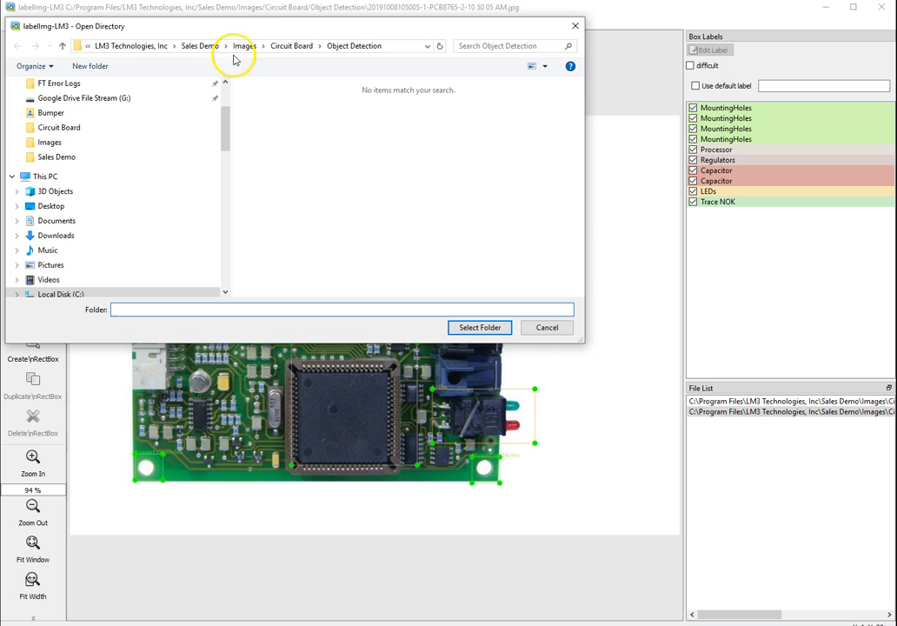
click(291, 46)
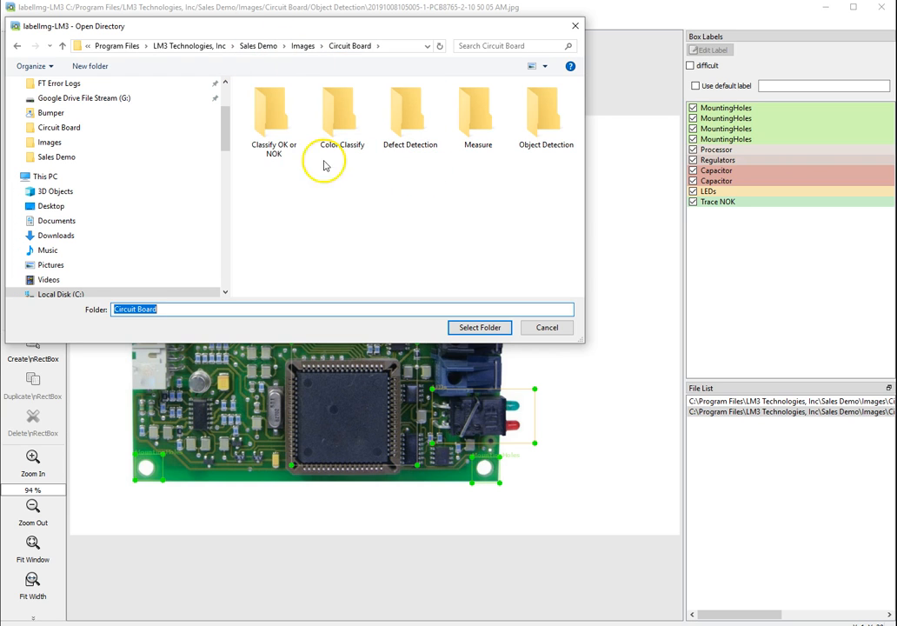
double_click(272, 125)
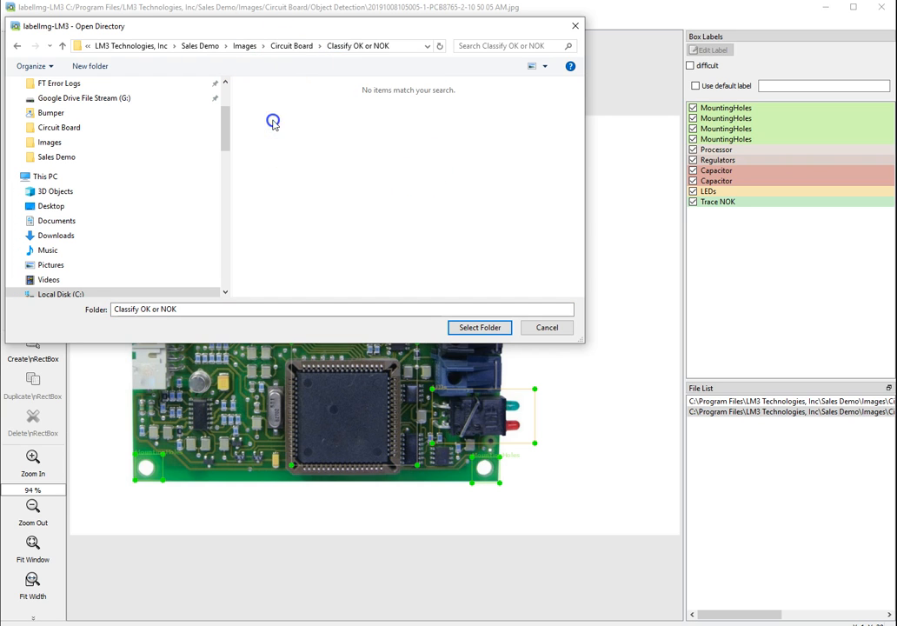
click(489, 327)
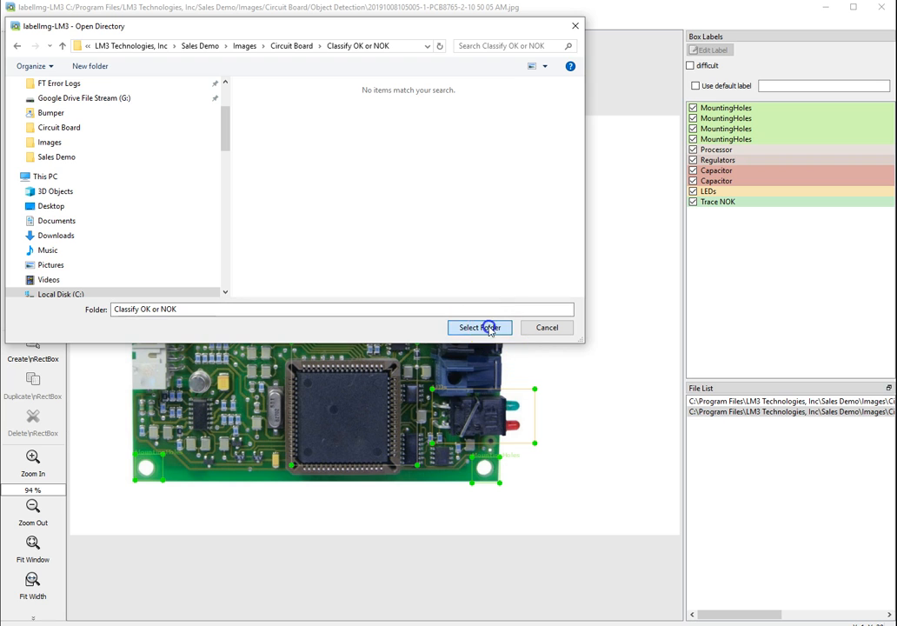
Step: Set the annotation save directory to the Classify OK or NOK folder inside Circuit Board
click(39, 125)
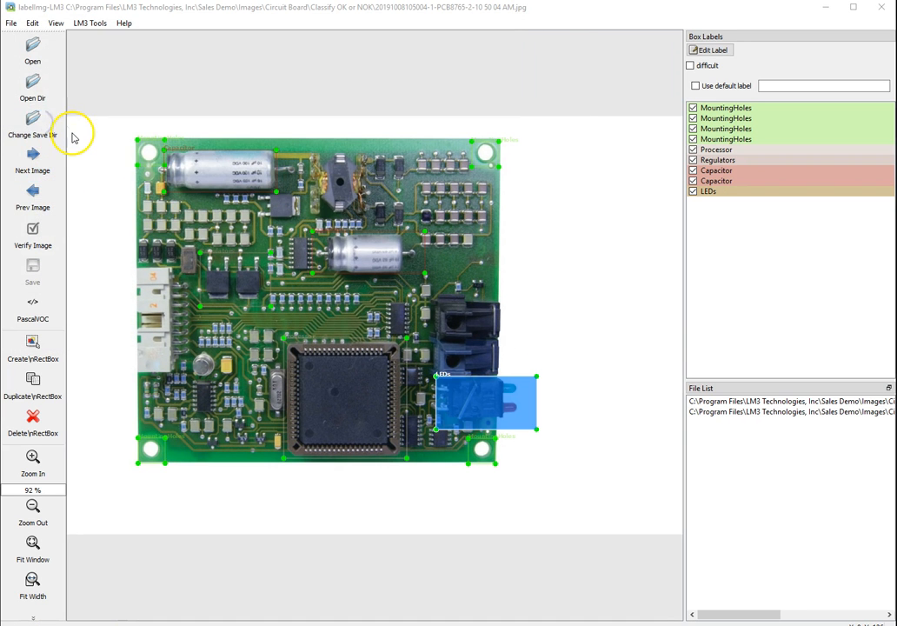
click(287, 48)
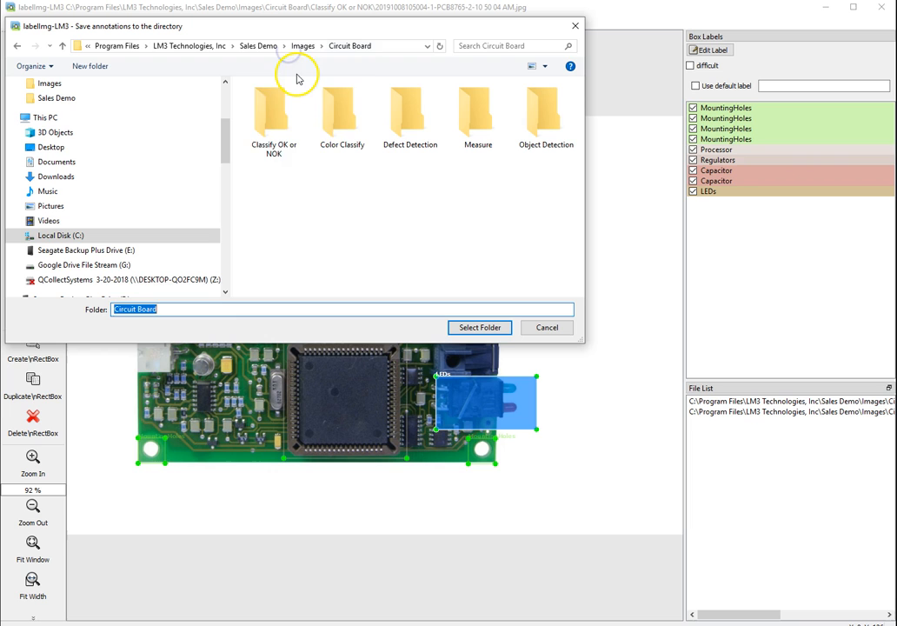
double_click(281, 121)
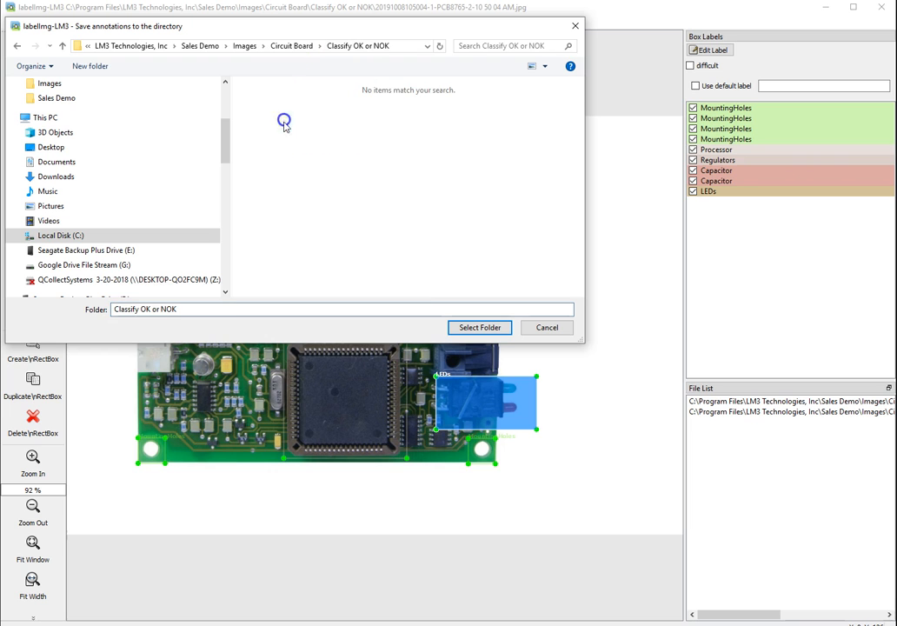
click(476, 326)
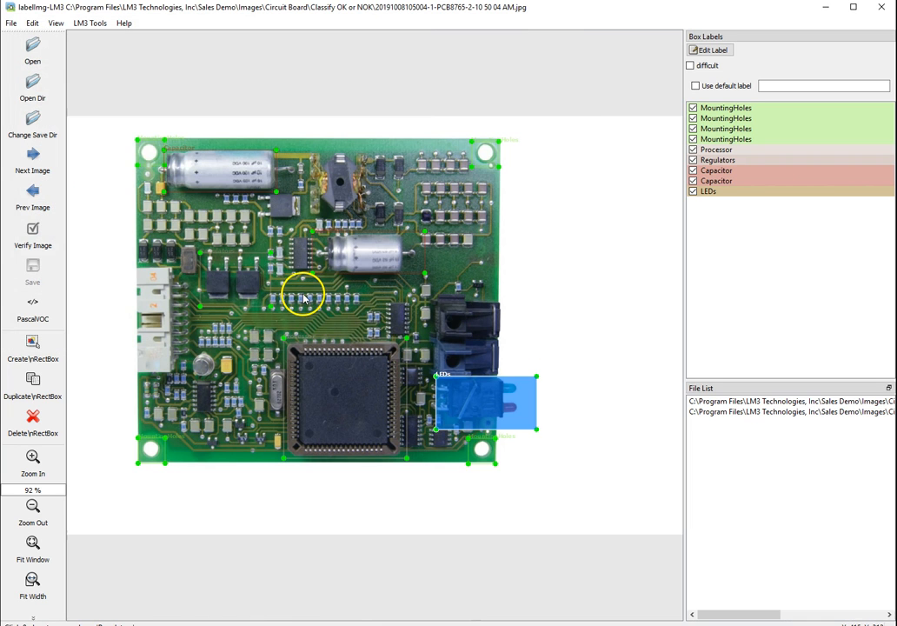
Step: On the first board image, draw a box around the entire circuit board and label it OK
double_click(773, 400)
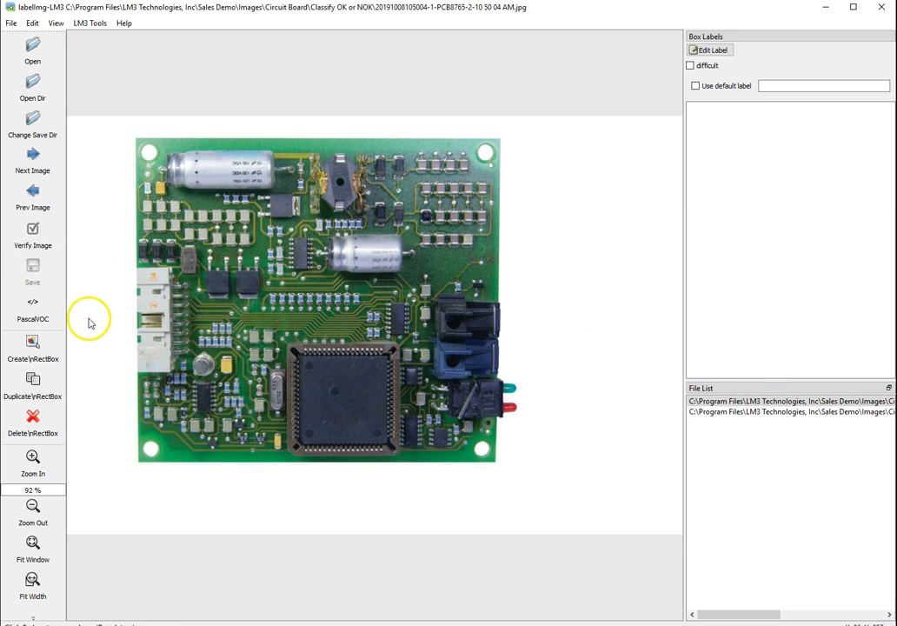
click(51, 356)
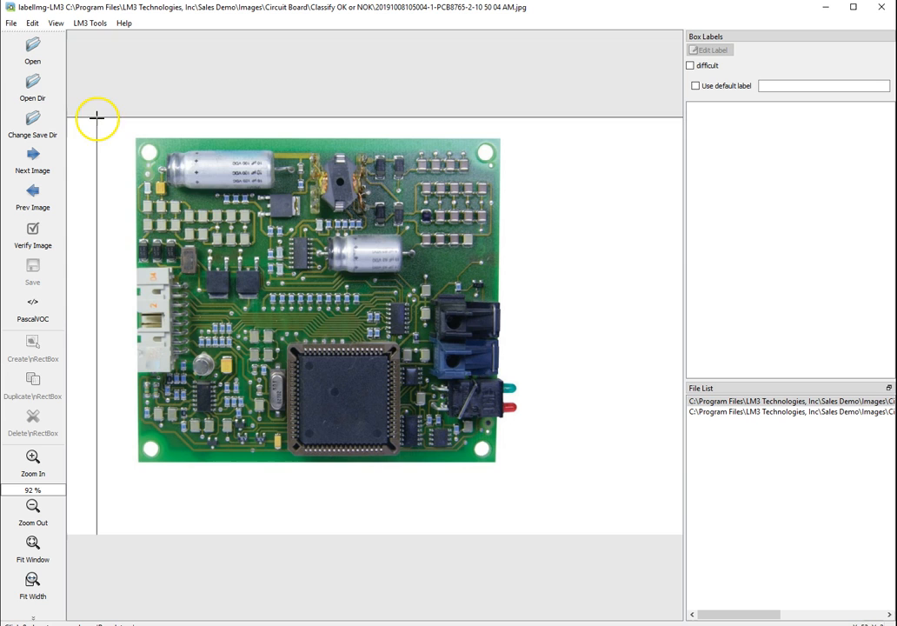
drag(100, 117, 557, 487)
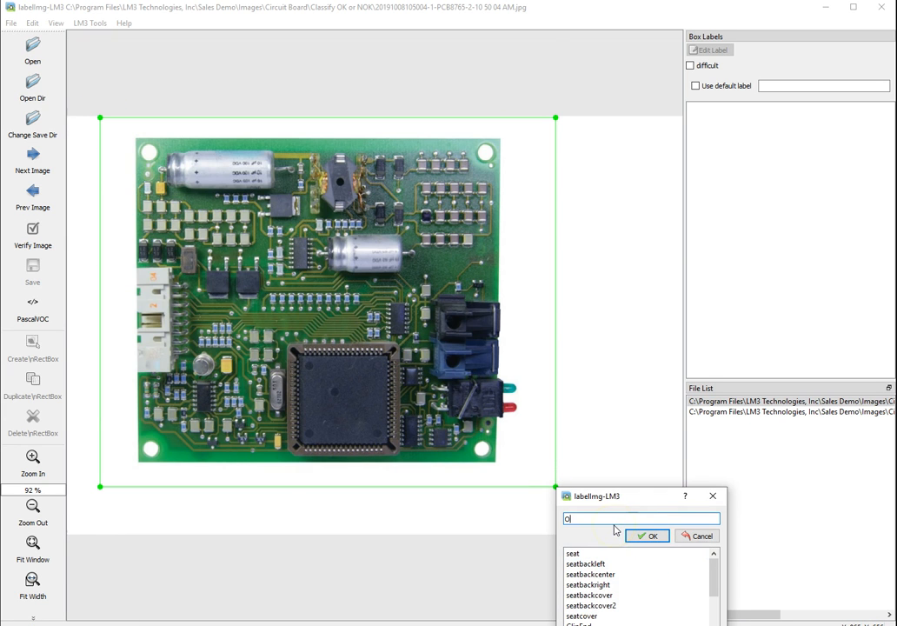
click(649, 537)
Step: On the second board image, draw a box around the entire circuit board, label it NOK, and save the annotations
click(725, 412)
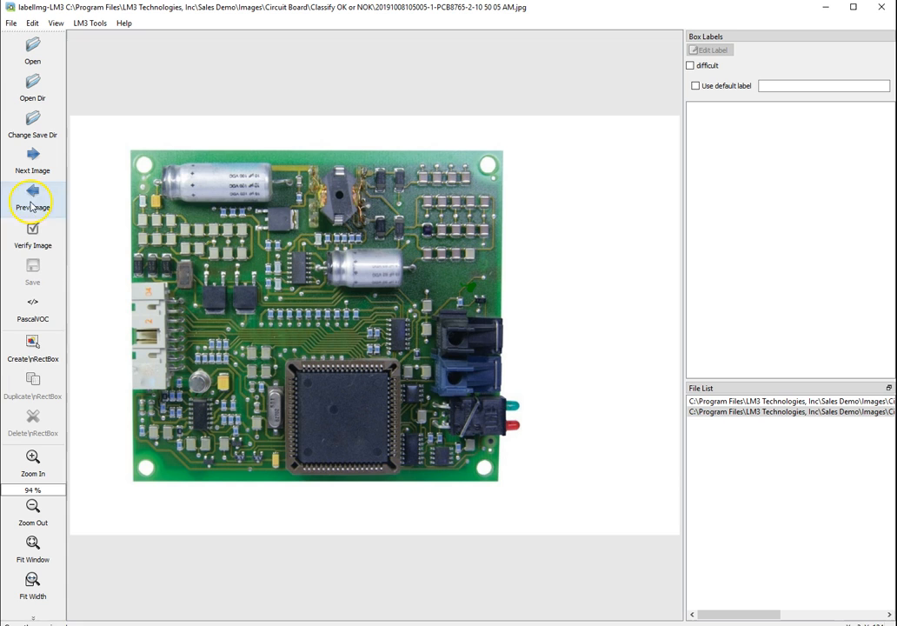
click(36, 347)
mouse_move(104, 122)
mouse_down()
mouse_move(559, 489)
mouse_move(574, 513)
mouse_up()
text(NOK)
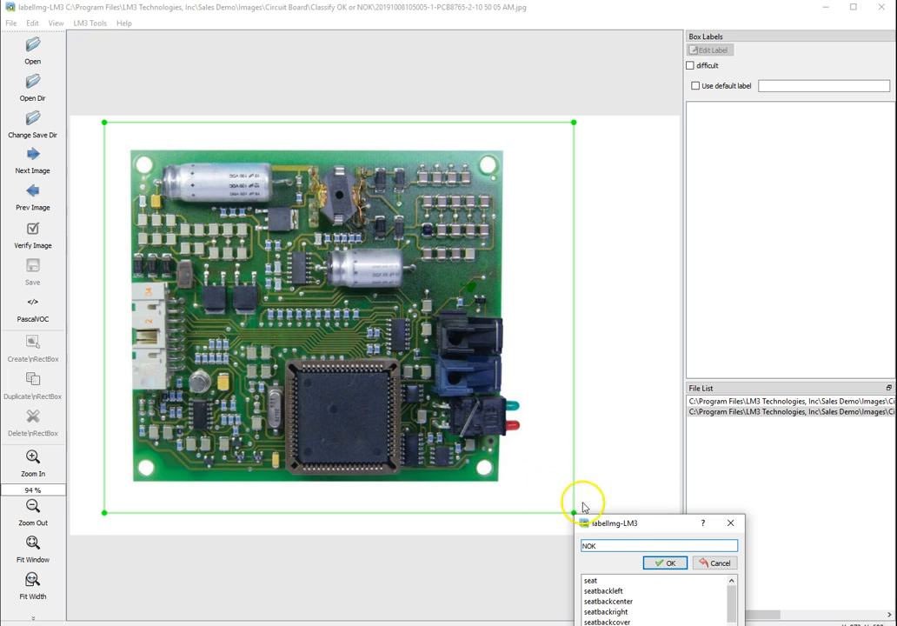
click(658, 562)
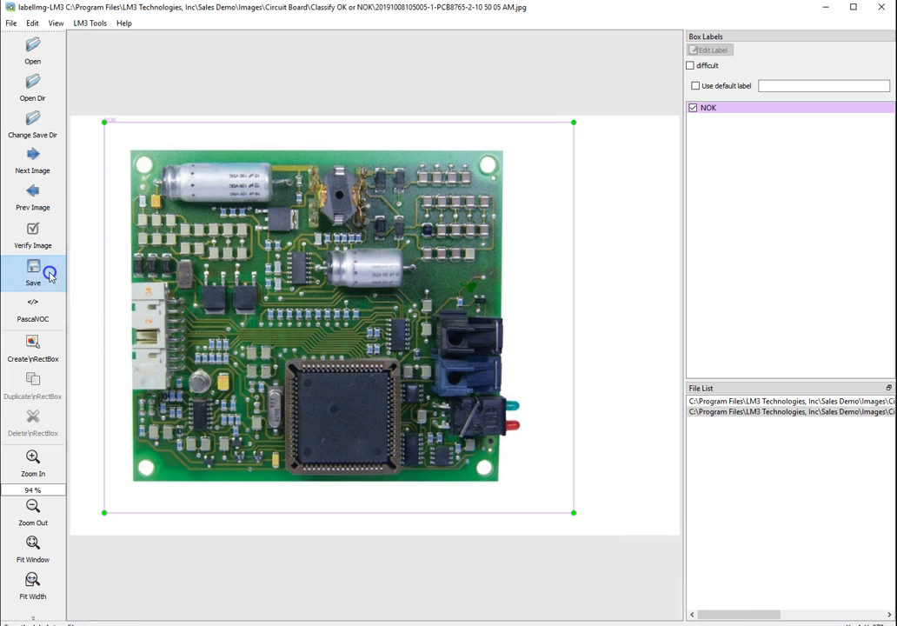
Step: Load the image directory Defect Detection from the Circuit Board folder
click(33, 87)
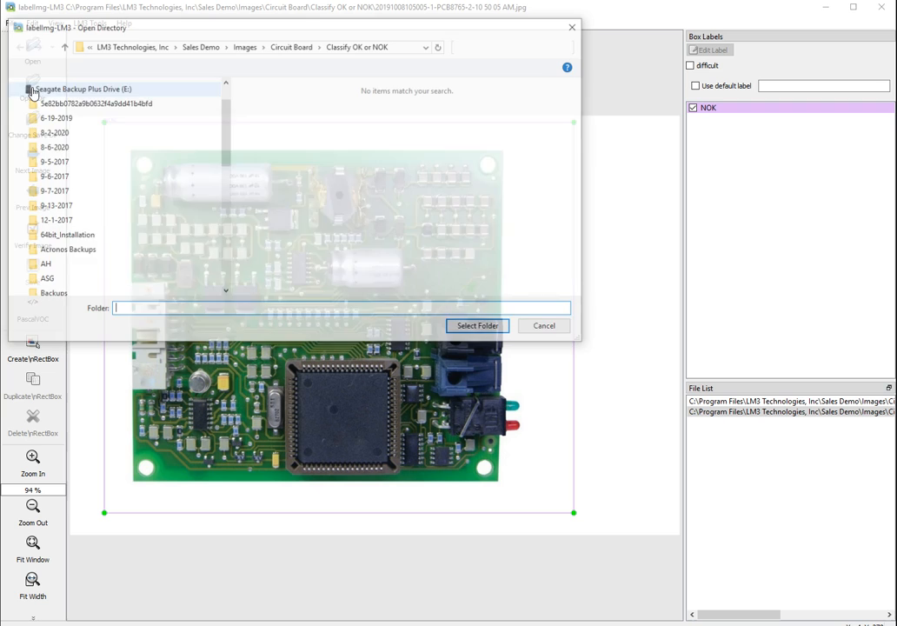
click(306, 44)
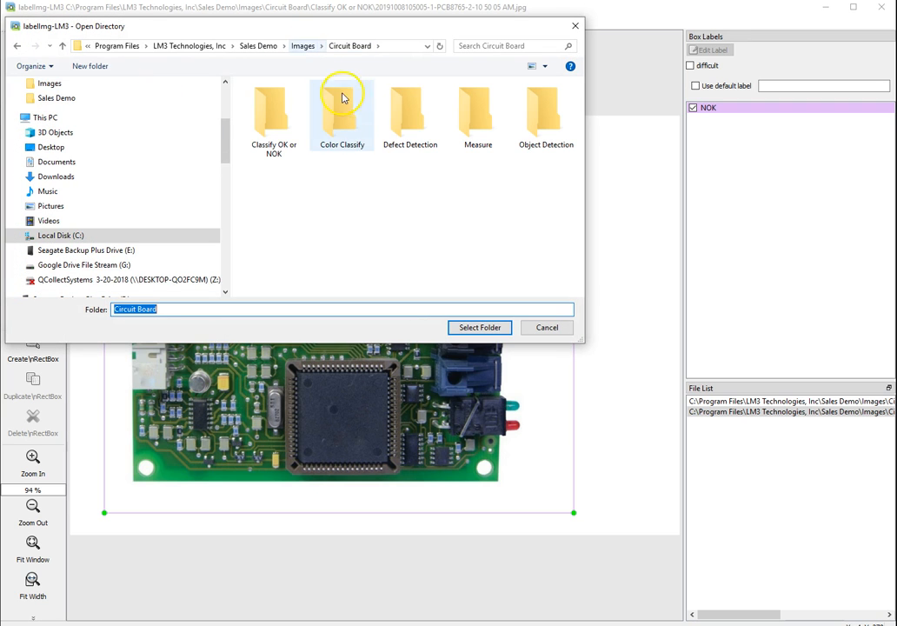
double_click(404, 109)
click(500, 329)
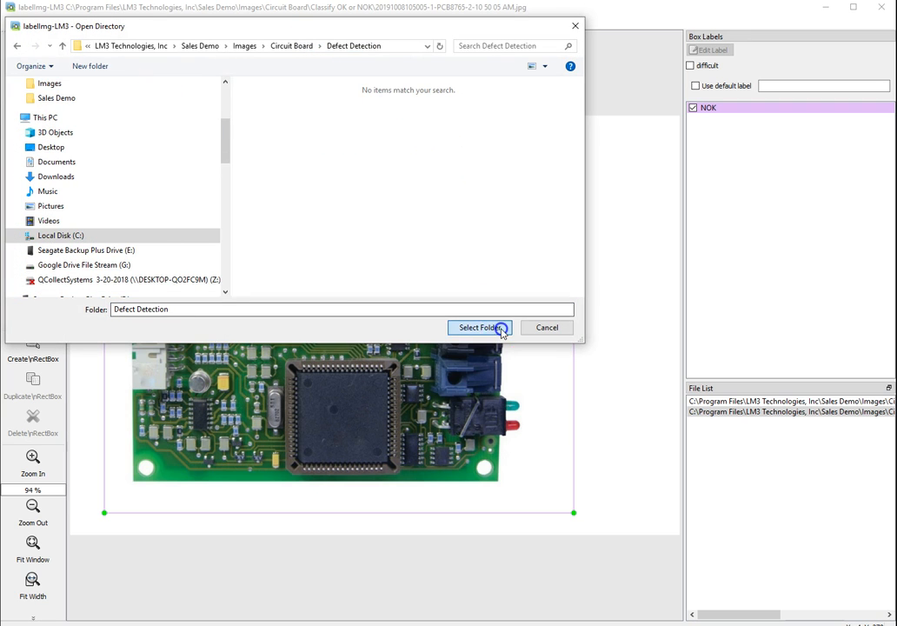
Step: Set the annotation save directory to the Defect Detection folder inside Circuit Board
click(41, 120)
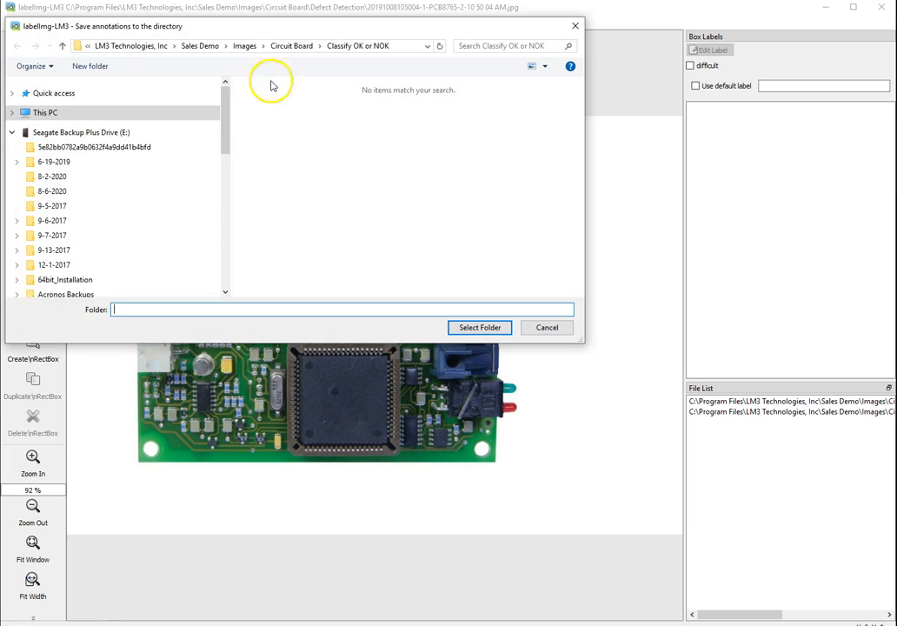
click(306, 45)
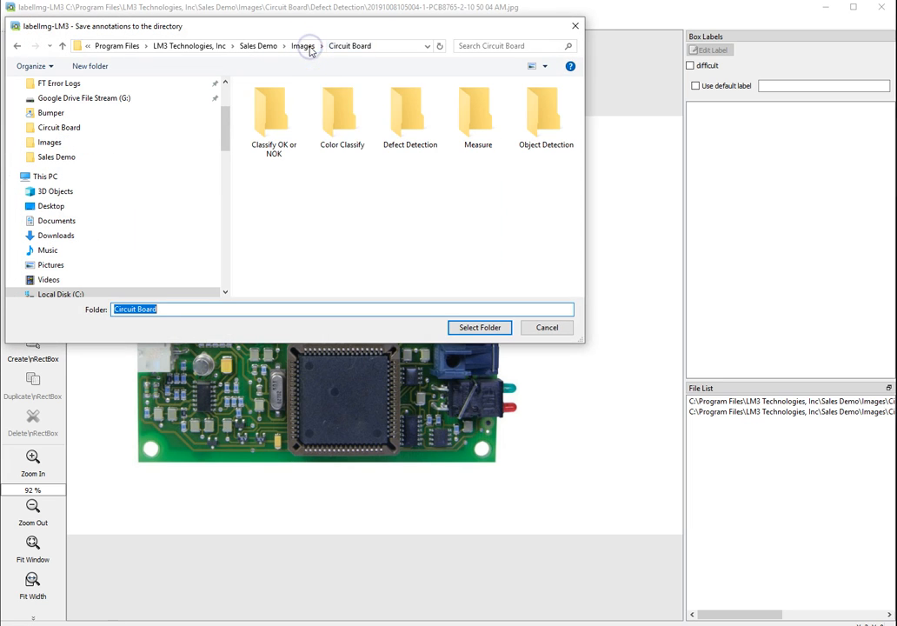
double_click(403, 120)
click(484, 327)
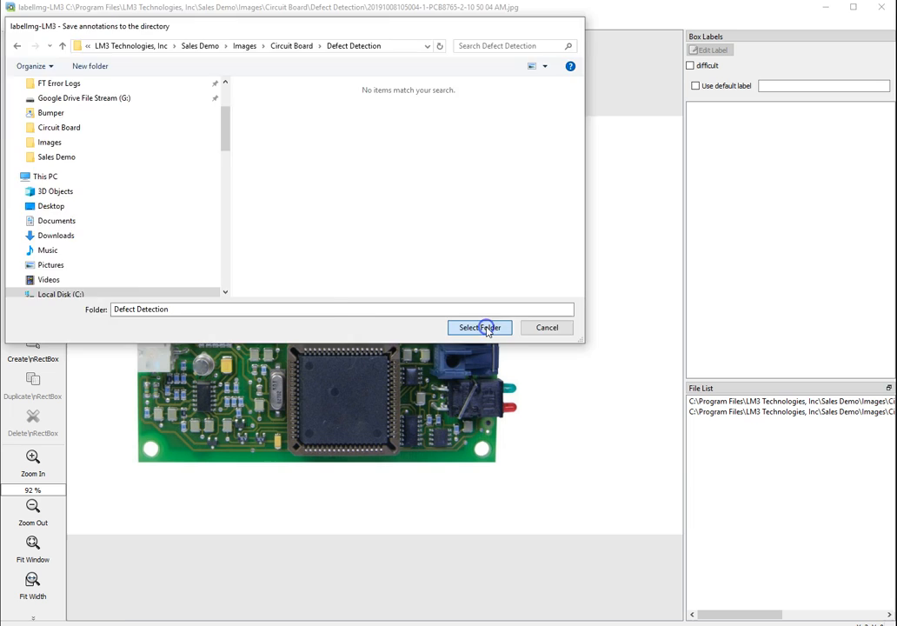
Step: On the second board image, draw a box around the damaged trace above the black connectors, label it Trace NOK, and save
click(802, 402)
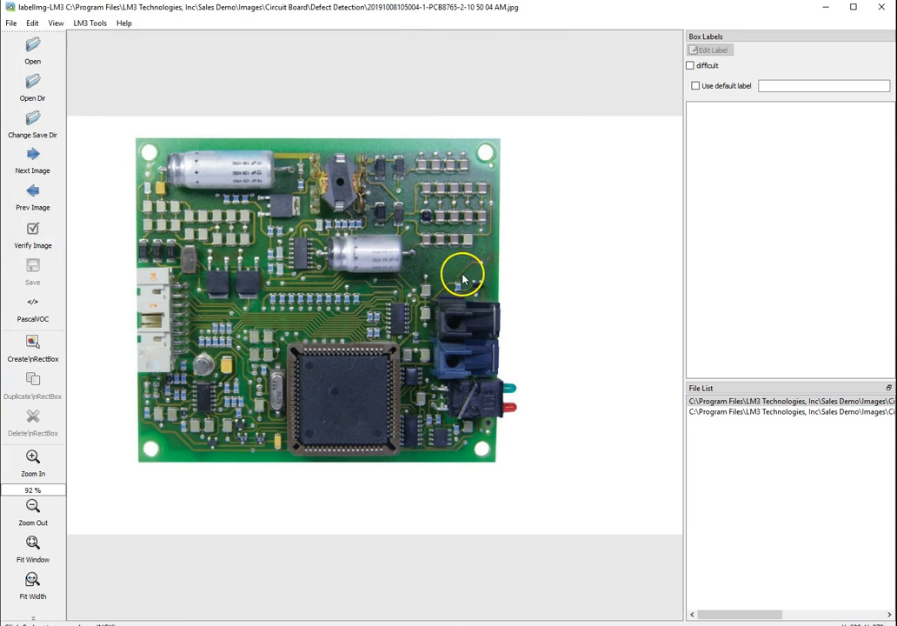
click(749, 412)
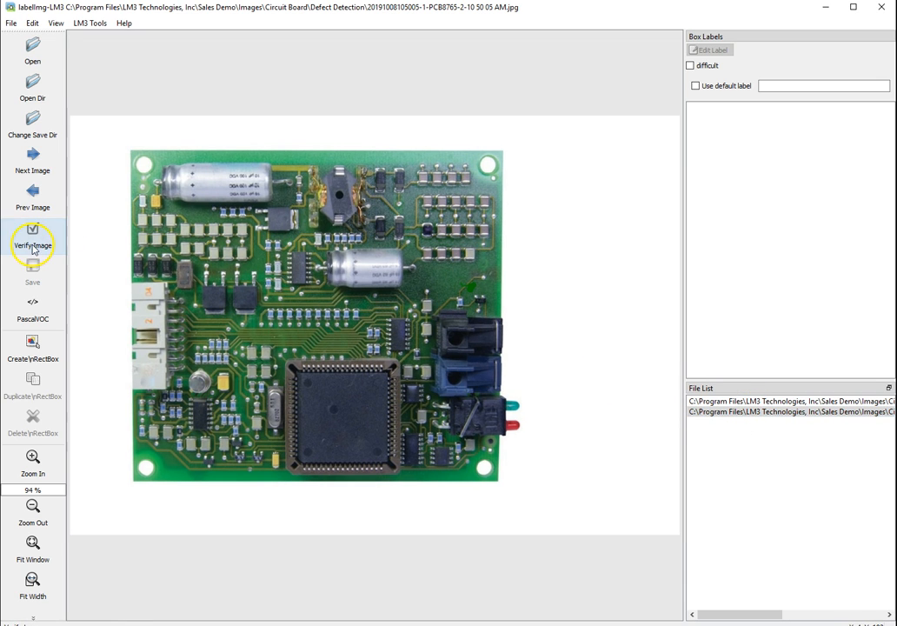
click(41, 343)
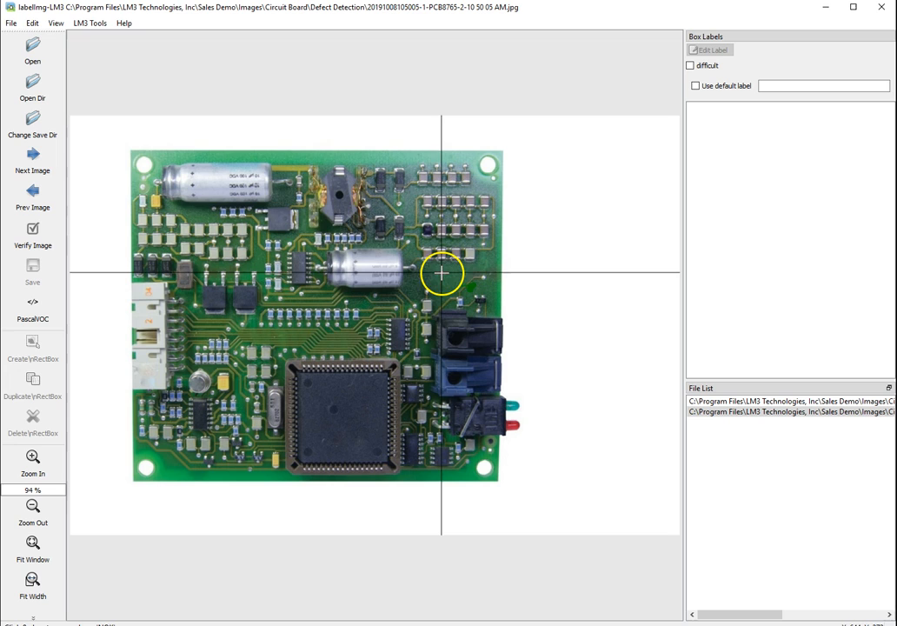
drag(438, 272, 507, 306)
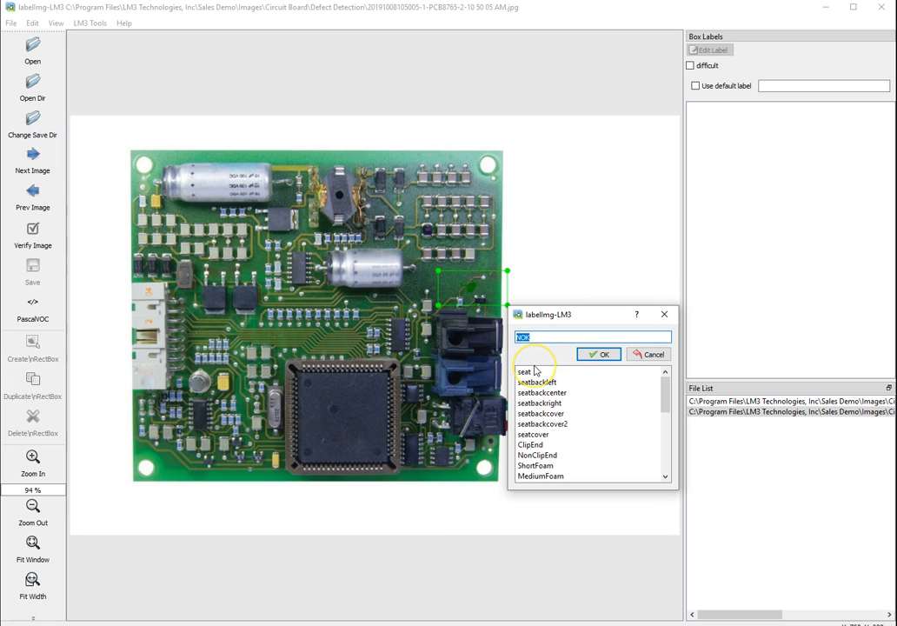
text(Tracke)
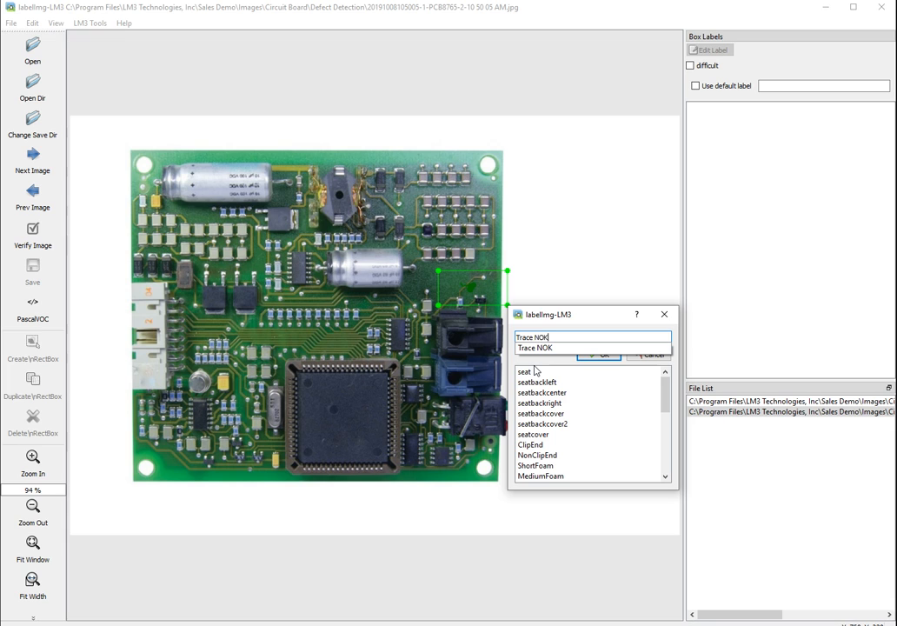
click(539, 346)
click(598, 356)
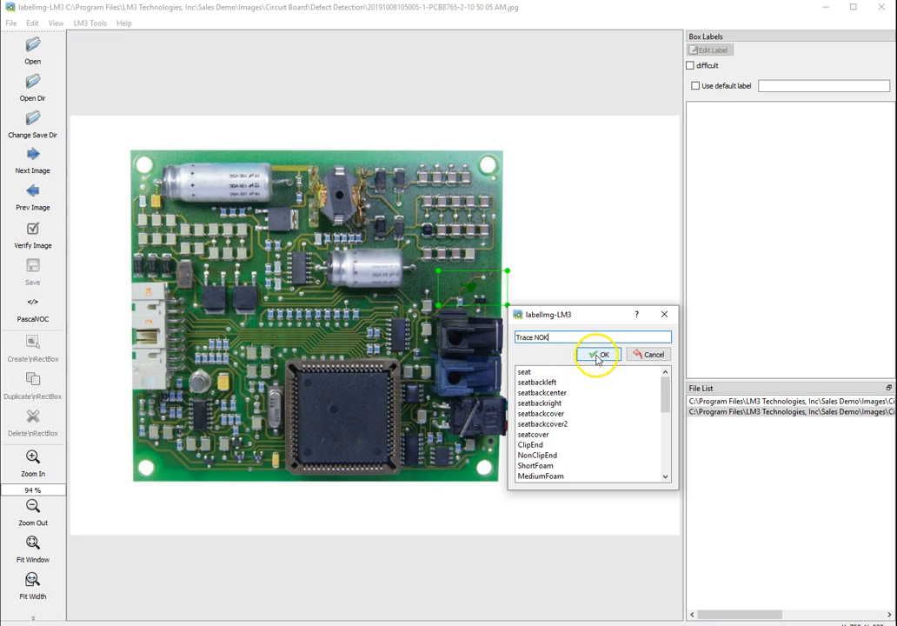
click(28, 269)
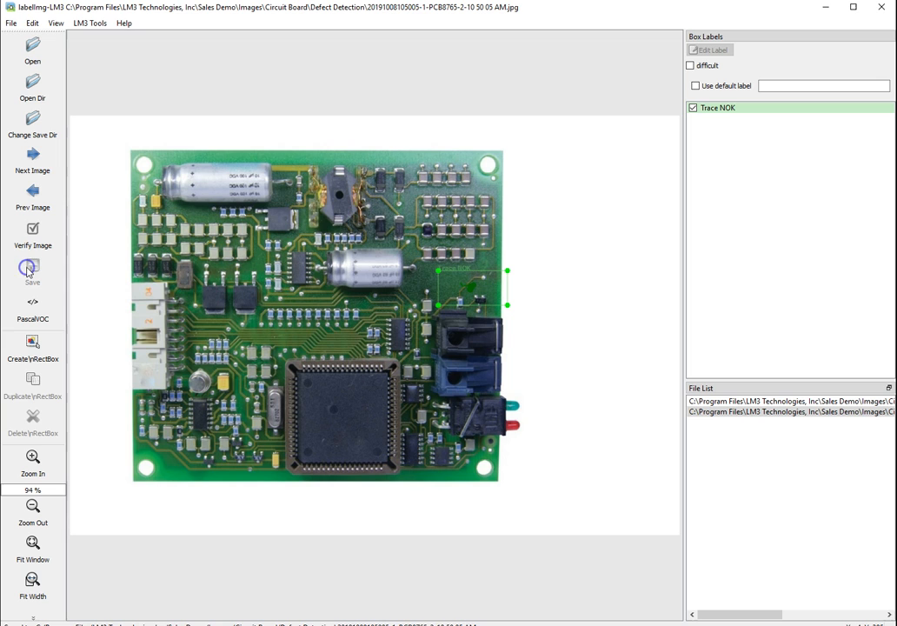
Step: On the first board image, draw a placeholder box in the blank area beside the board and label it Trace NOK
double_click(759, 403)
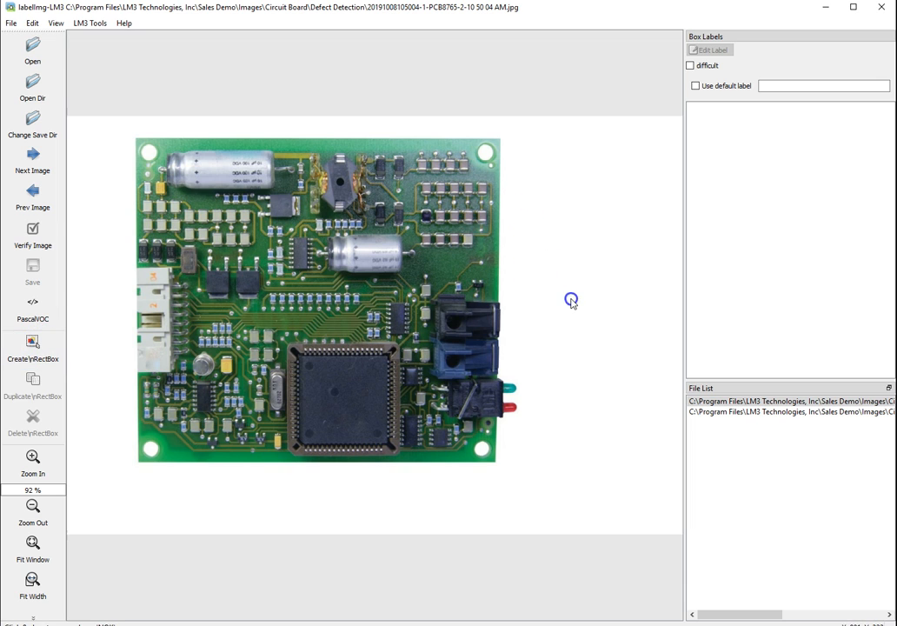
click(33, 344)
drag(510, 234, 581, 310)
click(675, 362)
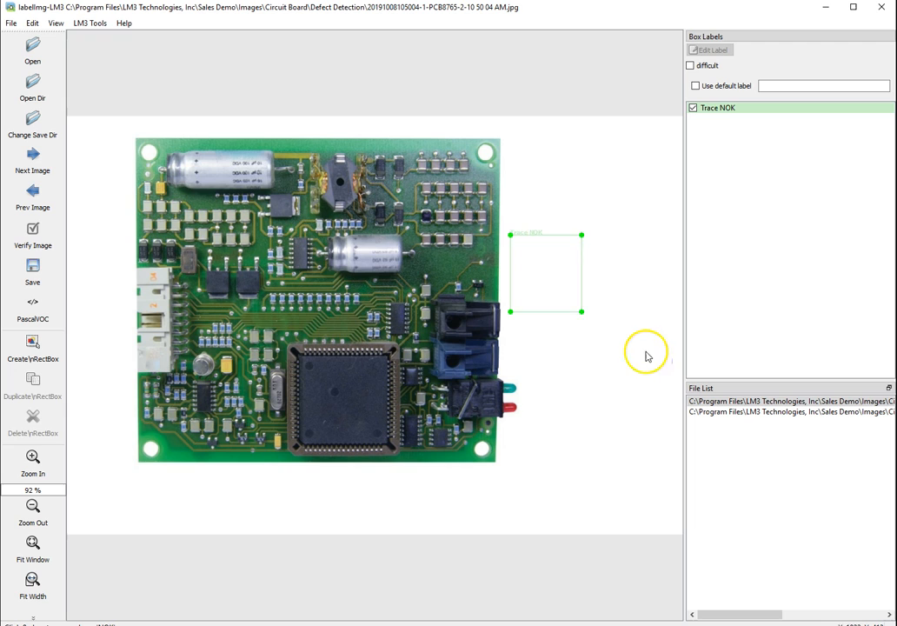
Step: Delete the placeholder Trace NOK box and save the defect-free image with empty annotations
click(526, 271)
key(Delete)
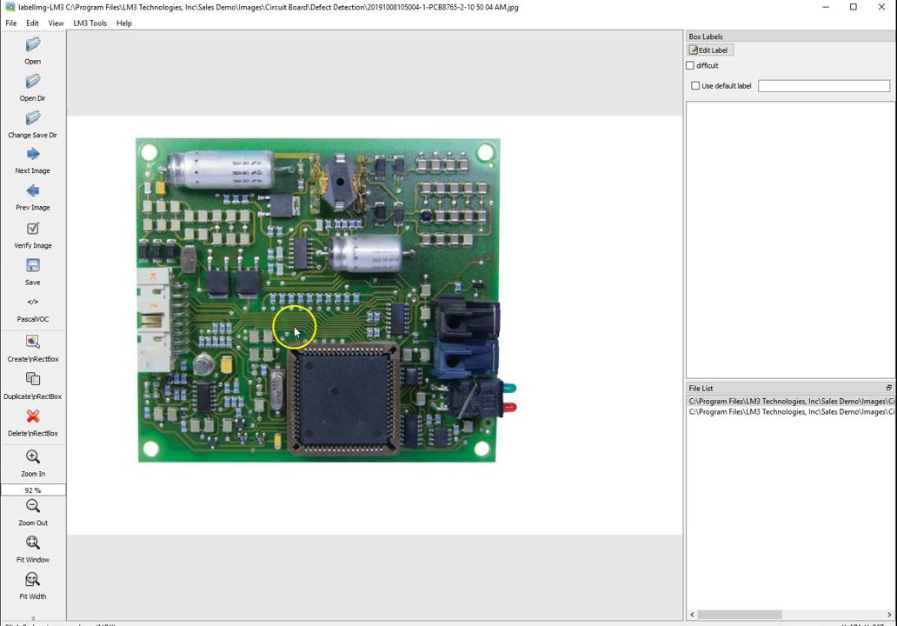
click(30, 271)
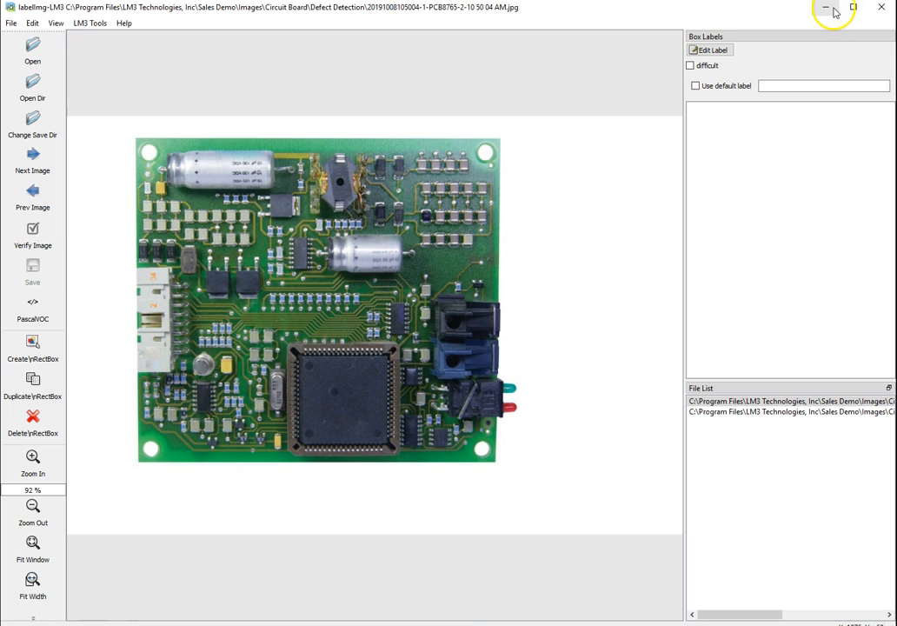
Step: Close labelImg-LM3, run Generate Demo Images.exe from the Sales Demo folder, and move its window clear of File Explorer
click(880, 7)
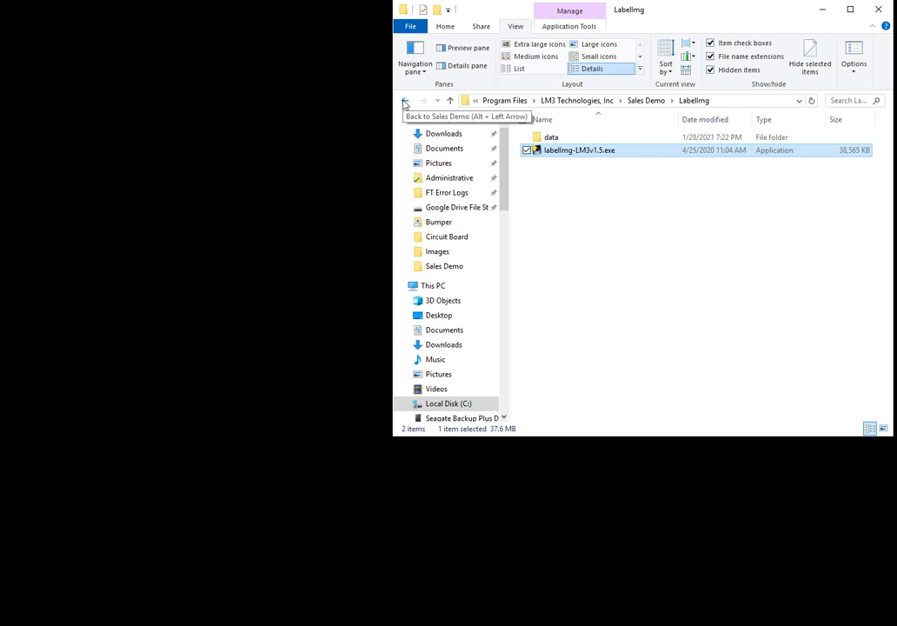
click(403, 103)
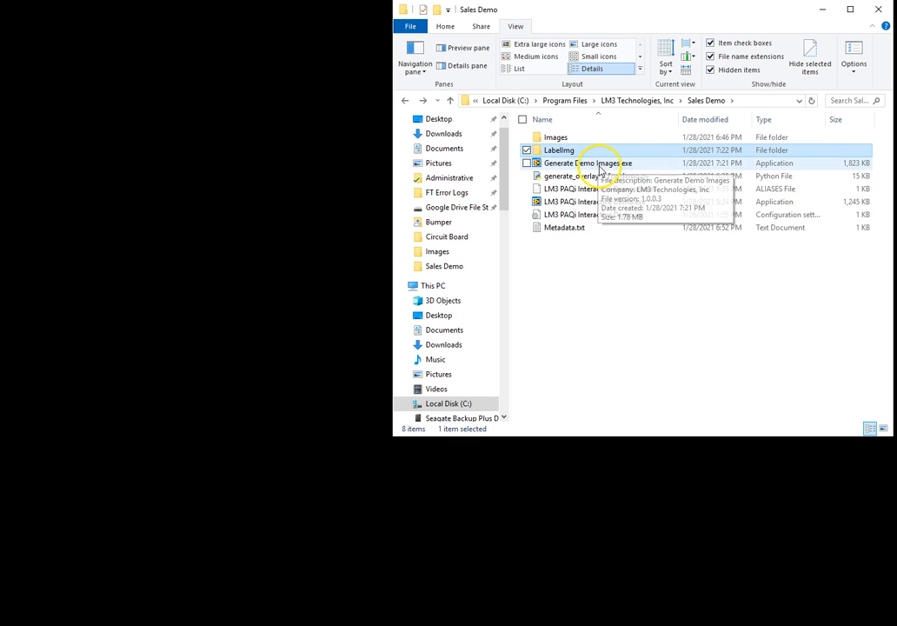
click(594, 169)
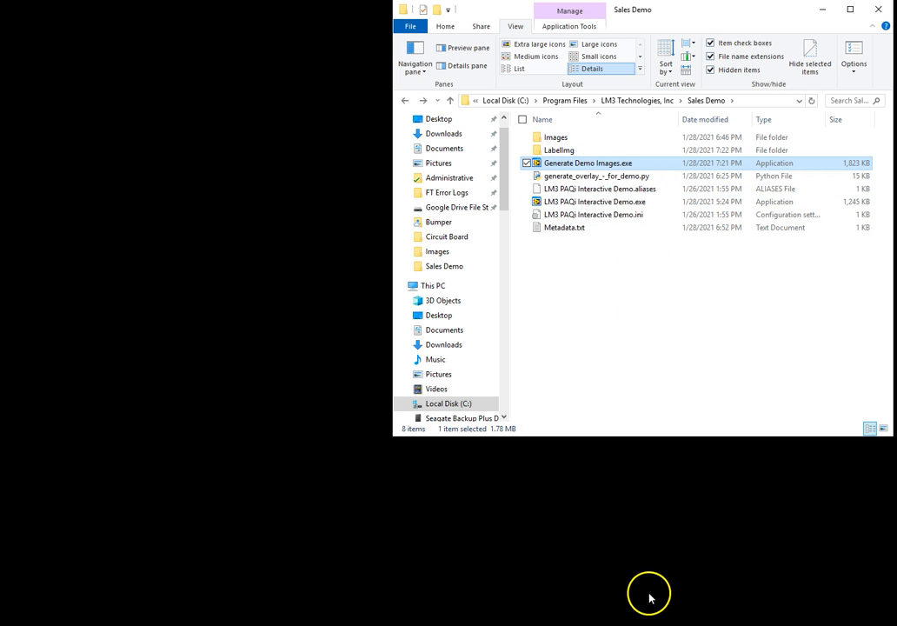
drag(369, 274, 179, 24)
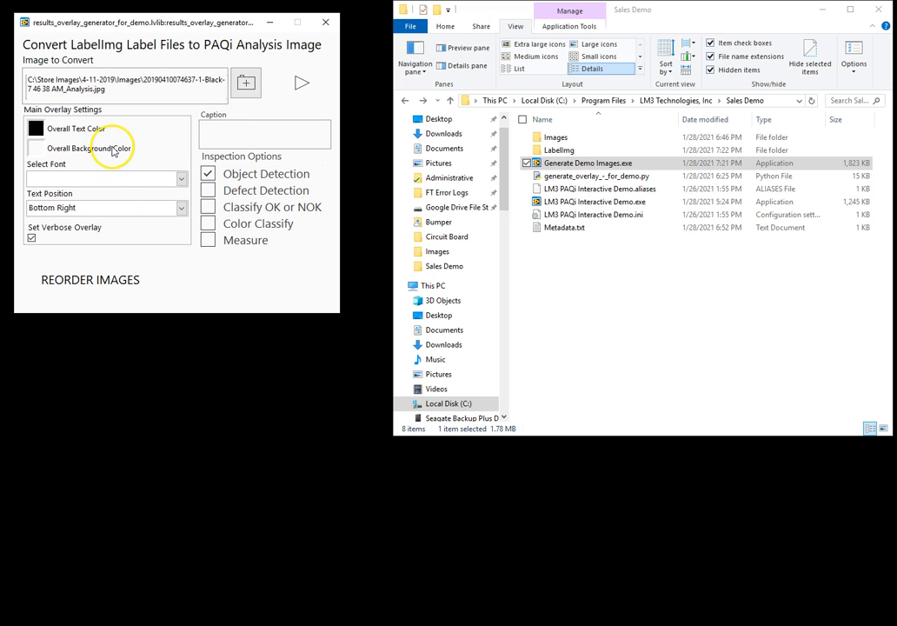
click(248, 80)
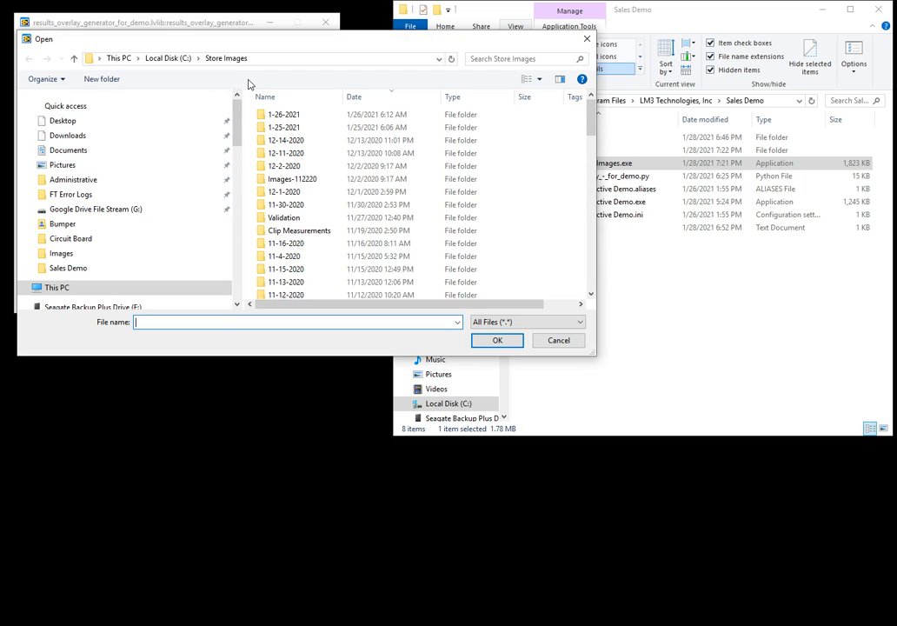
scroll(209, 120, down, 4)
click(87, 247)
double_click(293, 175)
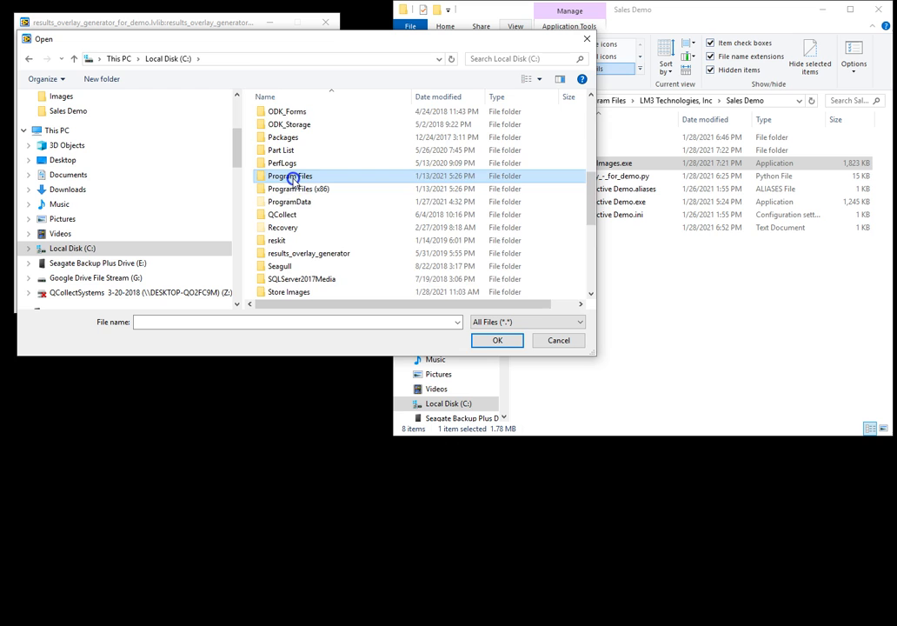
scroll(297, 184, down, 7)
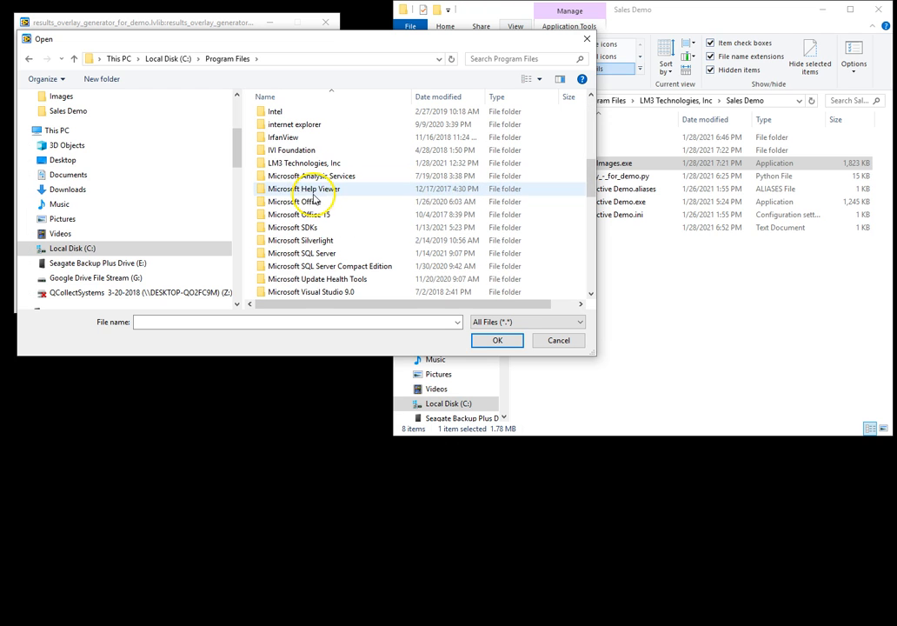
double_click(308, 163)
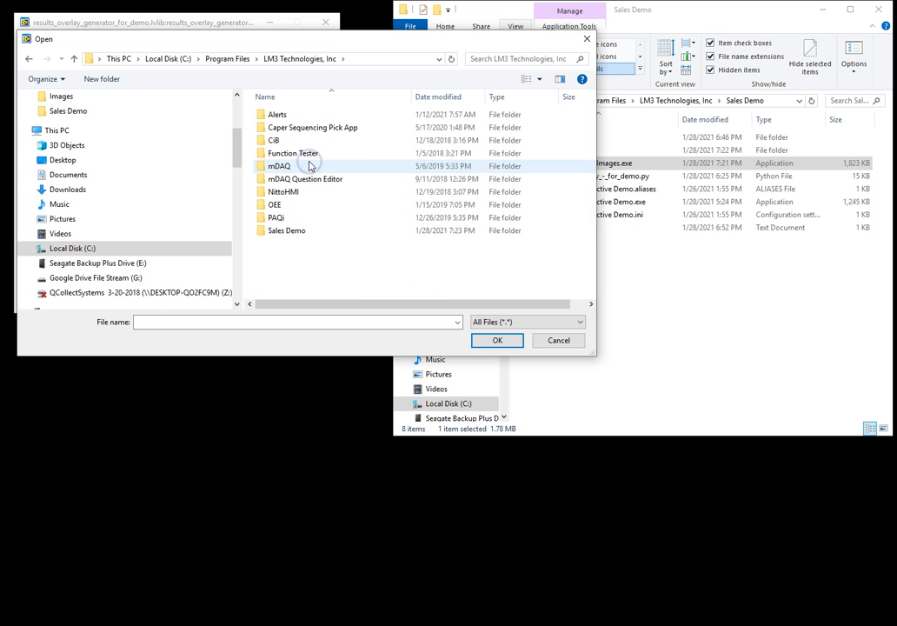
double_click(281, 232)
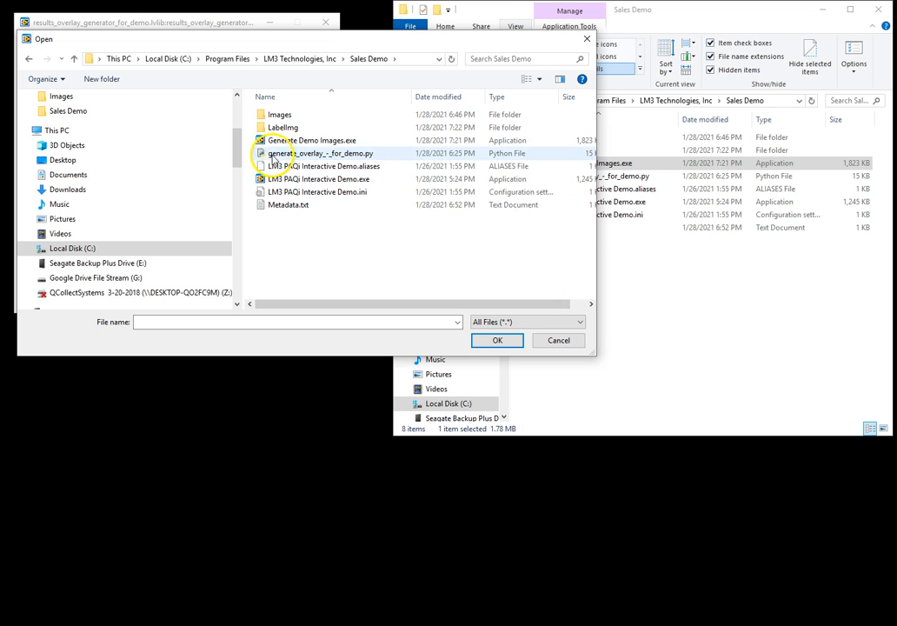
double_click(280, 116)
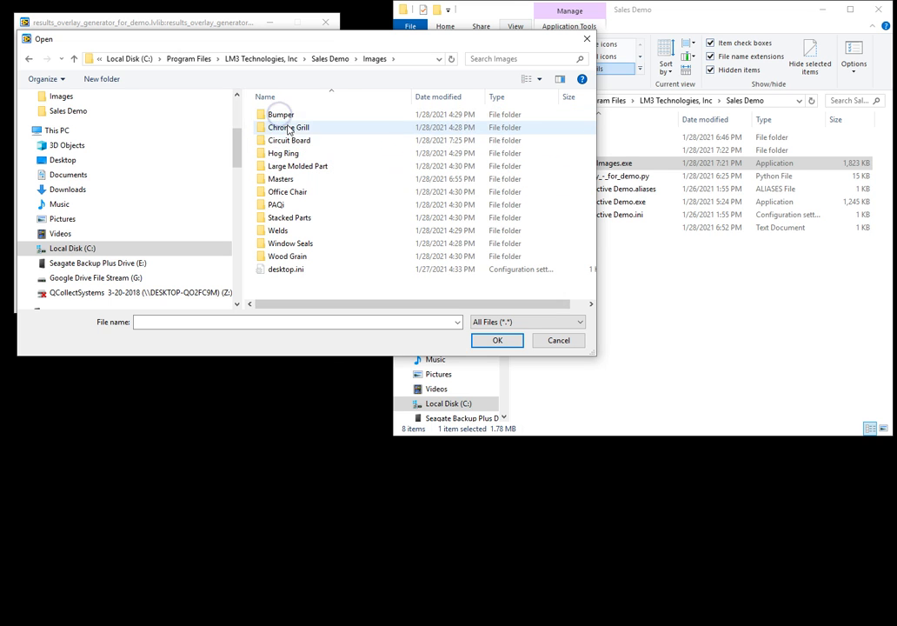
double_click(290, 141)
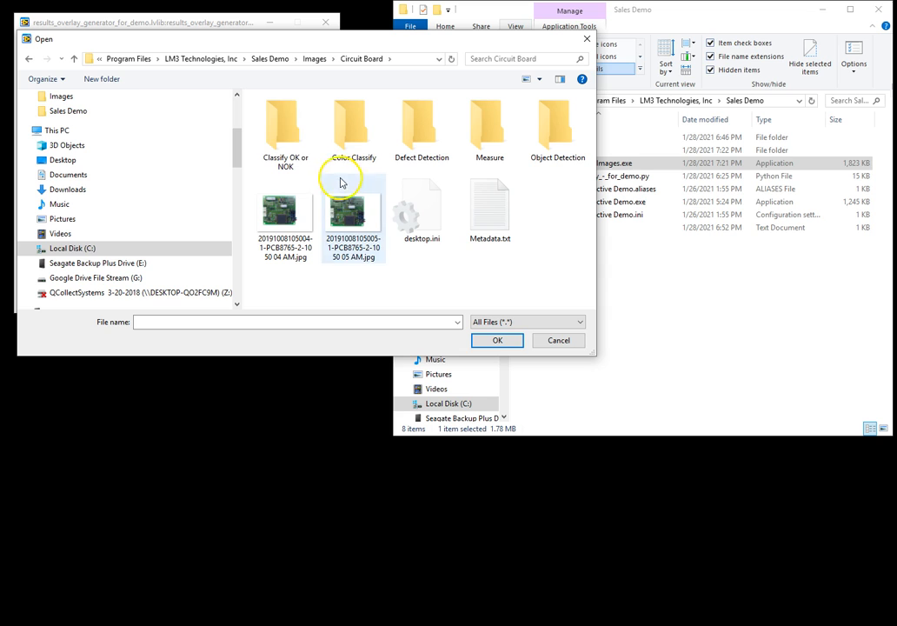
double_click(291, 129)
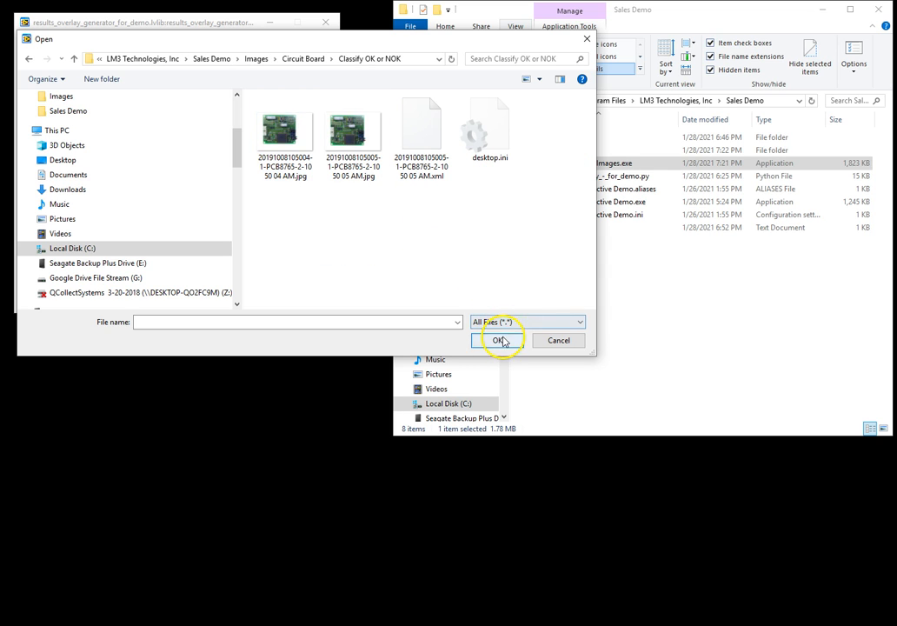
double_click(278, 131)
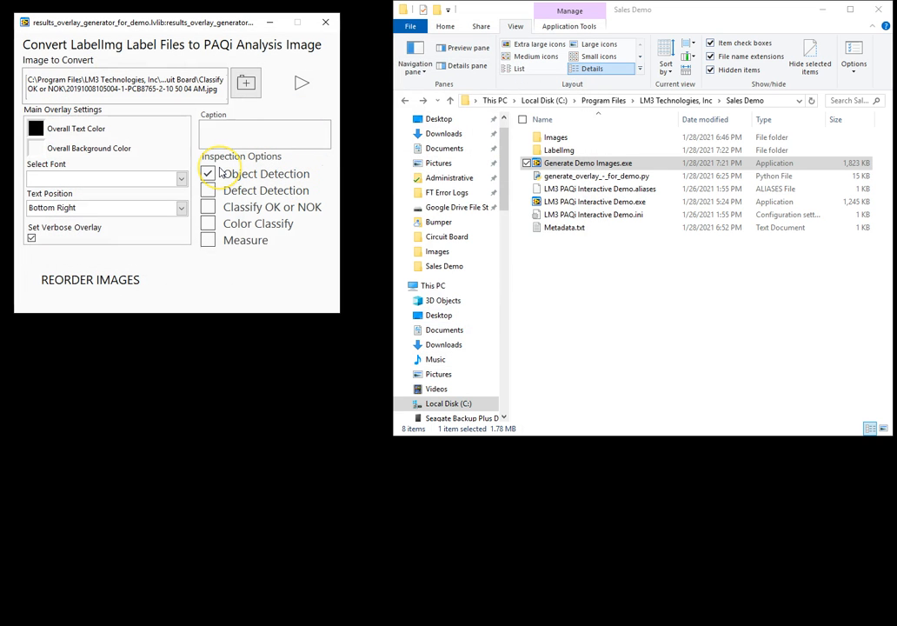
Step: Convert the loaded image to an analysis image captioned Good PCB, with Object Detection, Defect Detection and Classify OK or NOK enabled
click(209, 175)
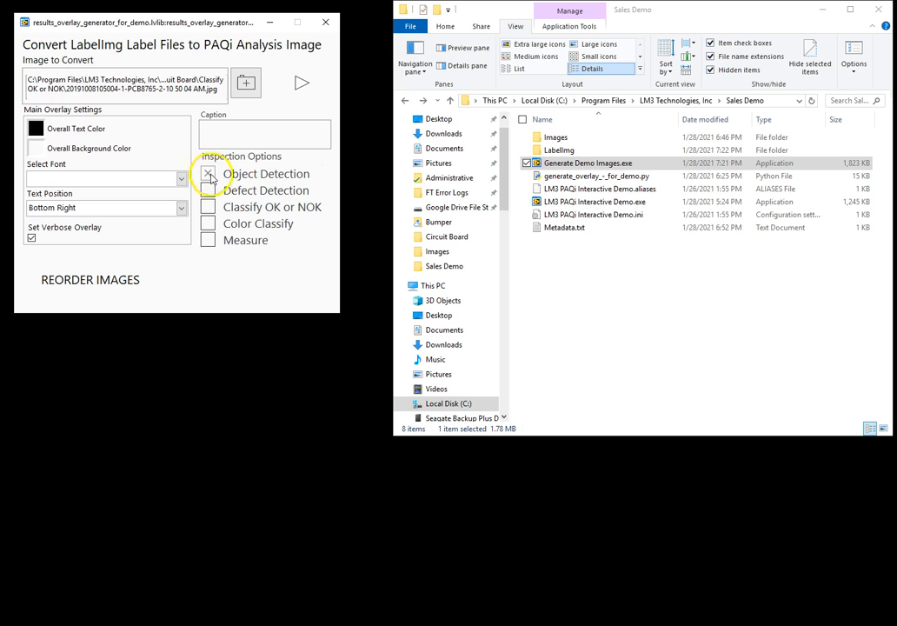
click(209, 173)
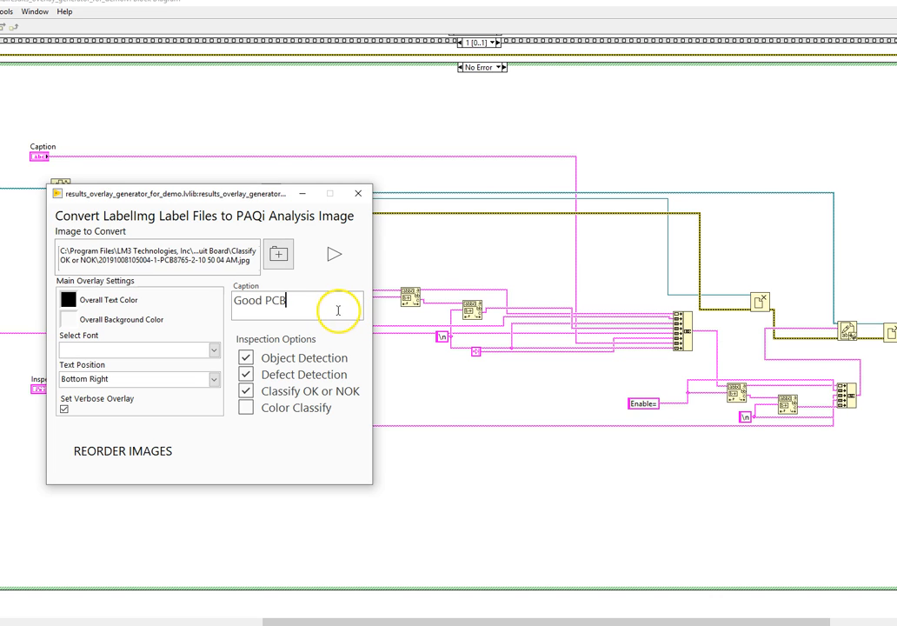
click(334, 254)
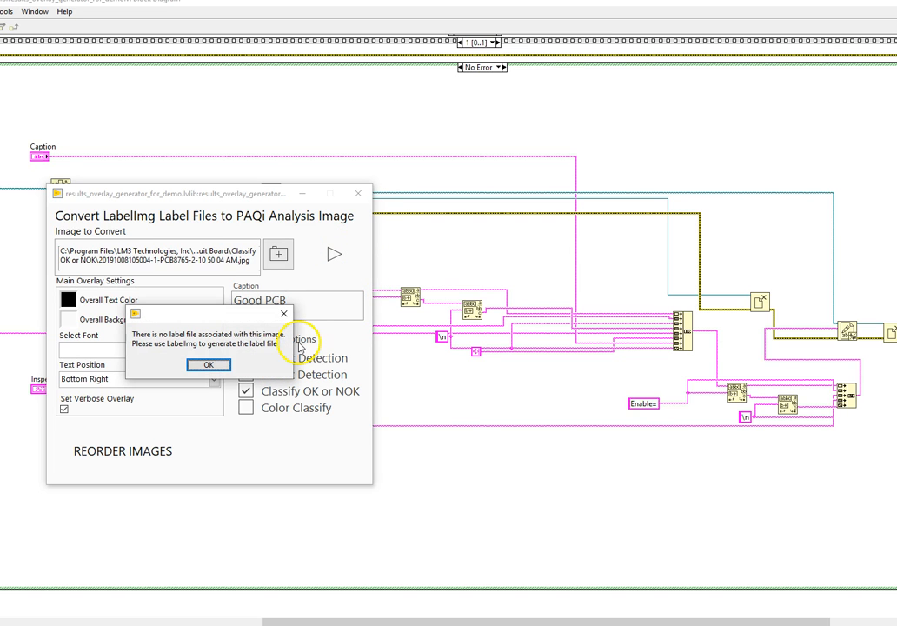
click(208, 366)
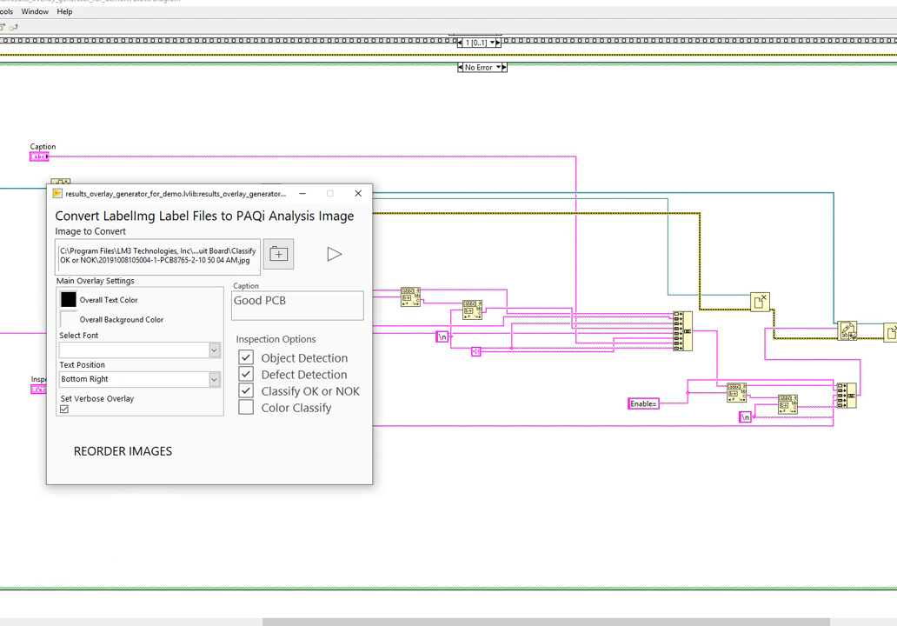
click(74, 622)
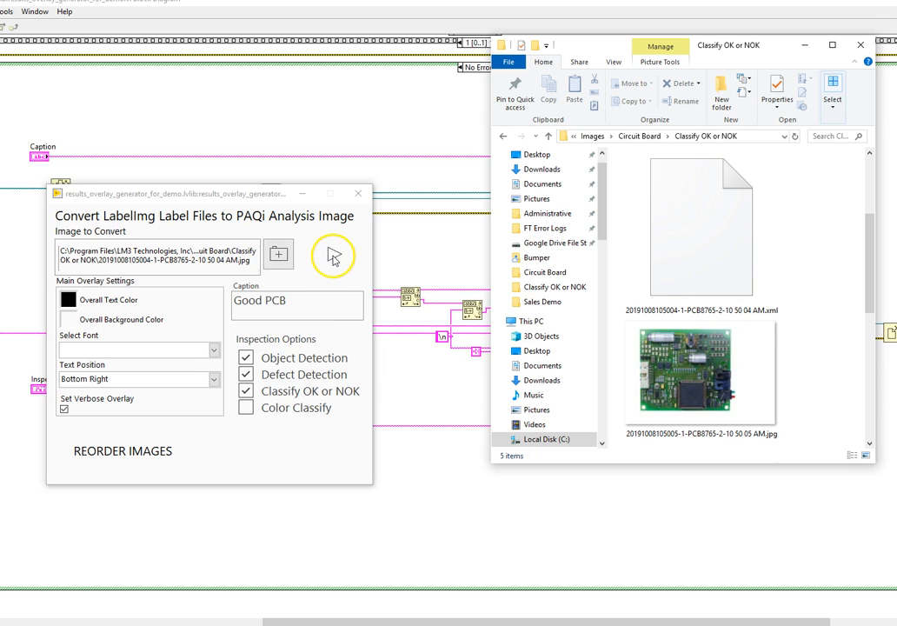
click(332, 254)
click(279, 264)
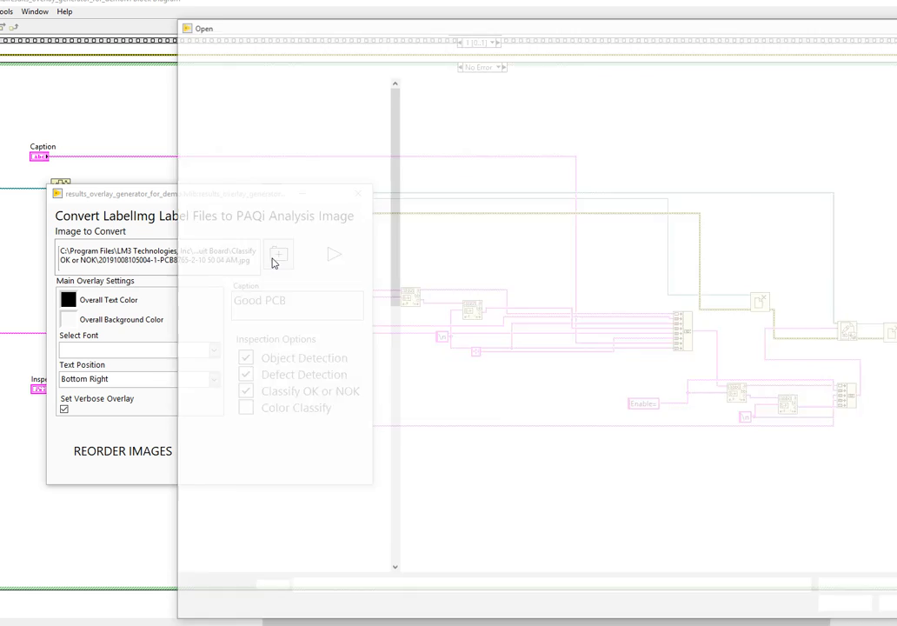
double_click(584, 124)
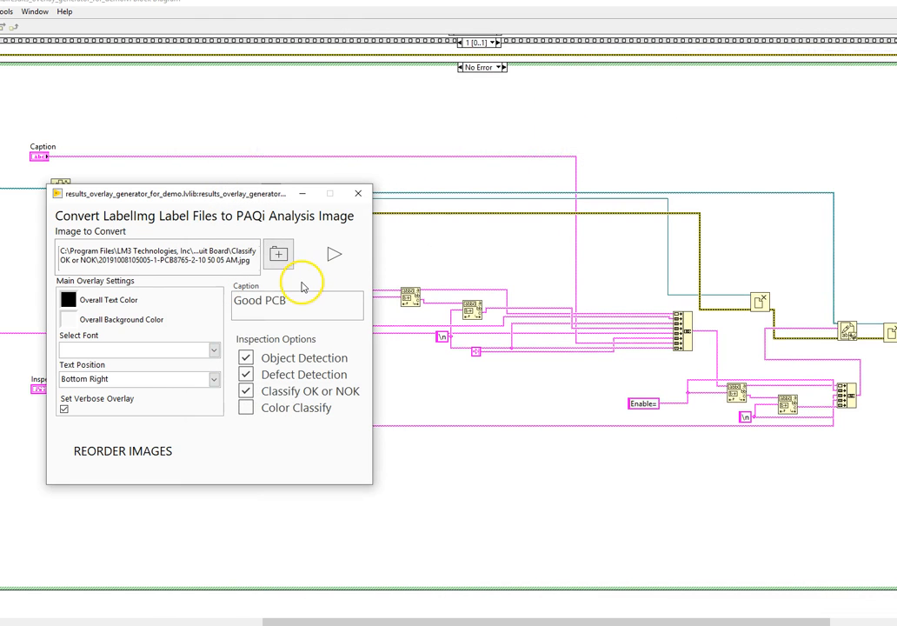
drag(261, 300, 217, 299)
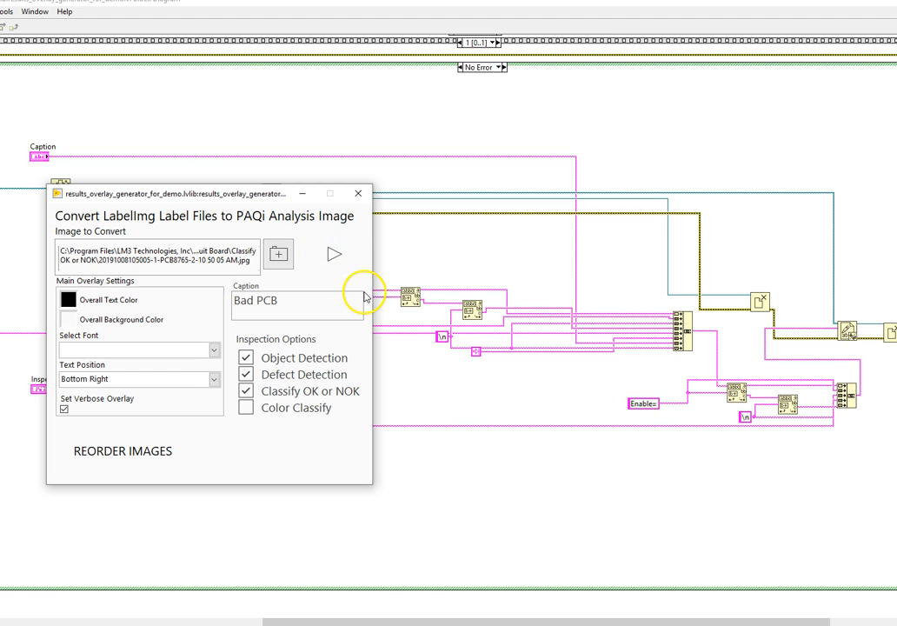
click(278, 261)
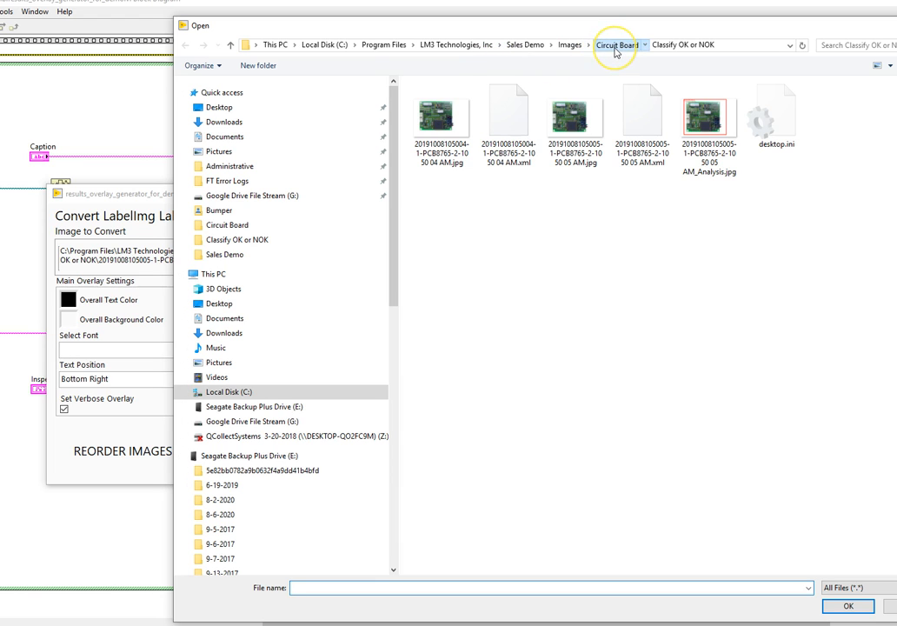
click(616, 48)
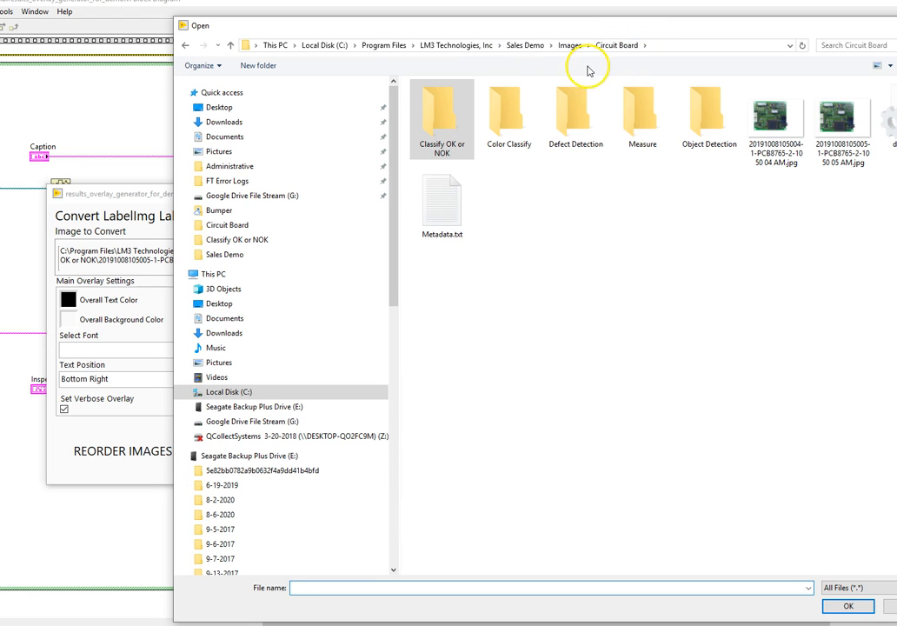
double_click(581, 113)
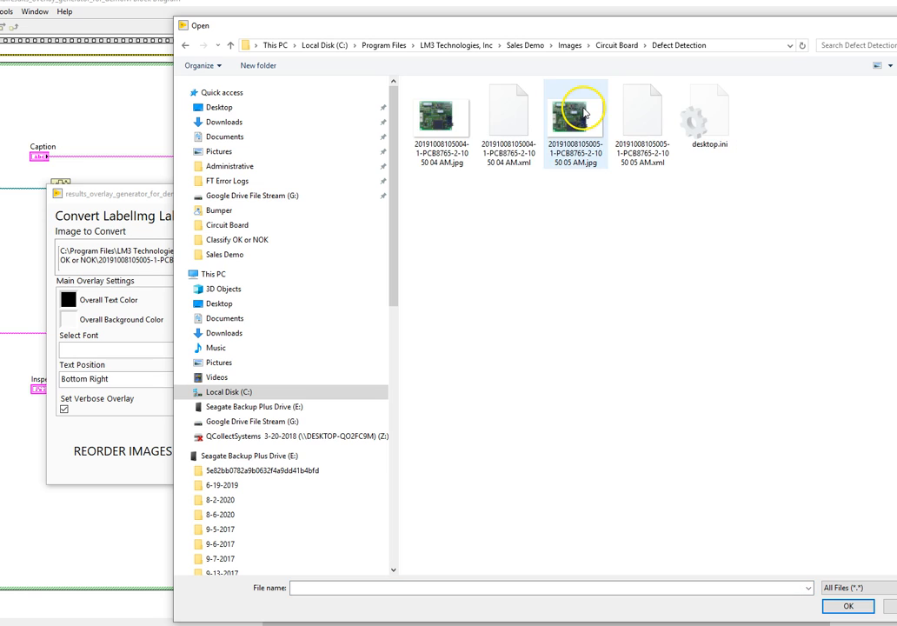
click(452, 135)
double_click(452, 134)
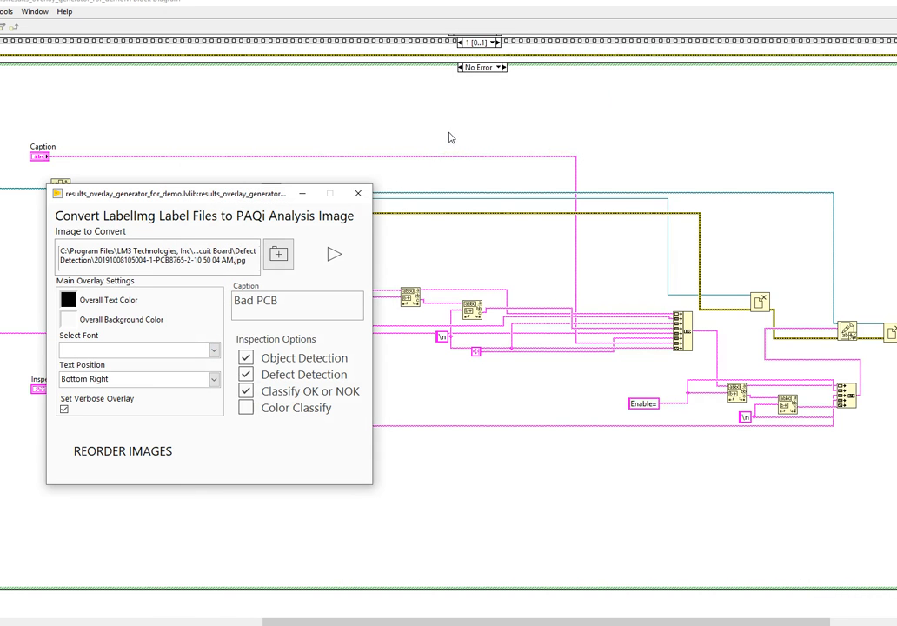
drag(248, 301, 209, 298)
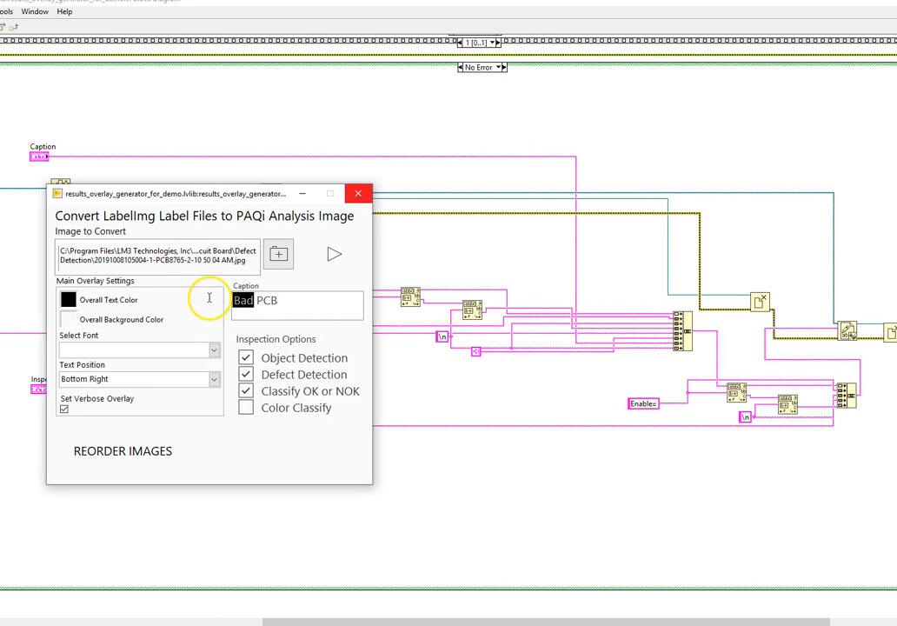
text(Goo)
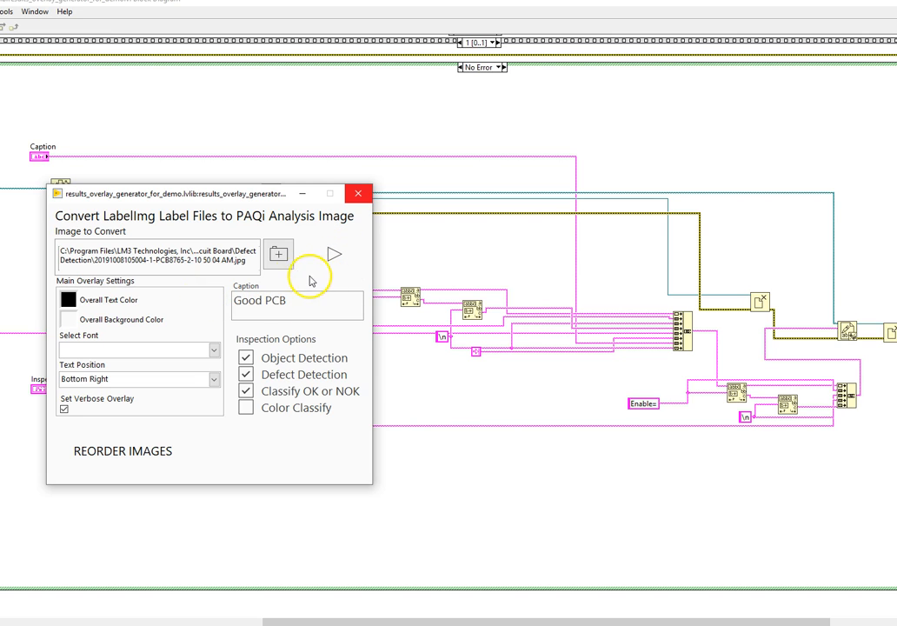
click(278, 256)
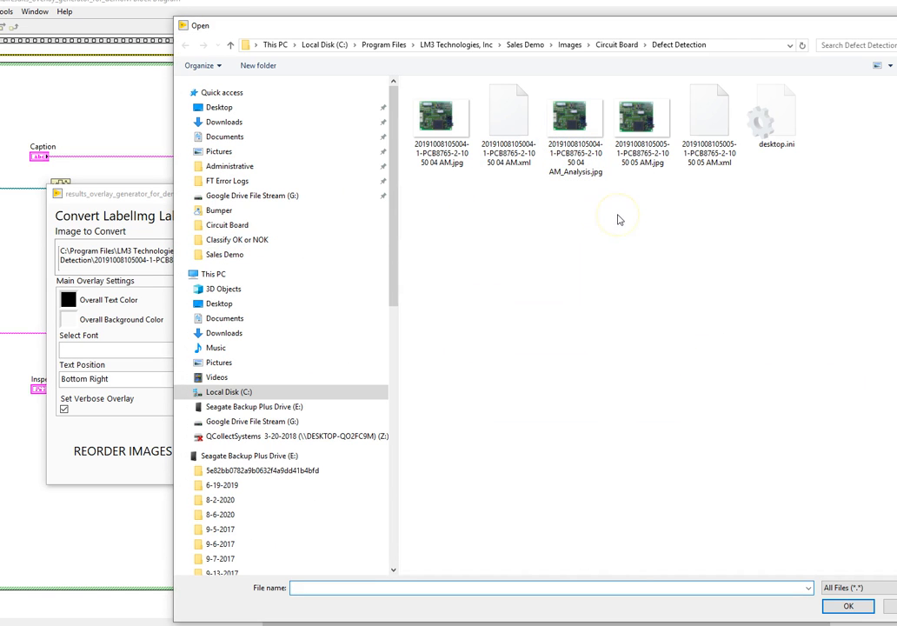
double_click(633, 118)
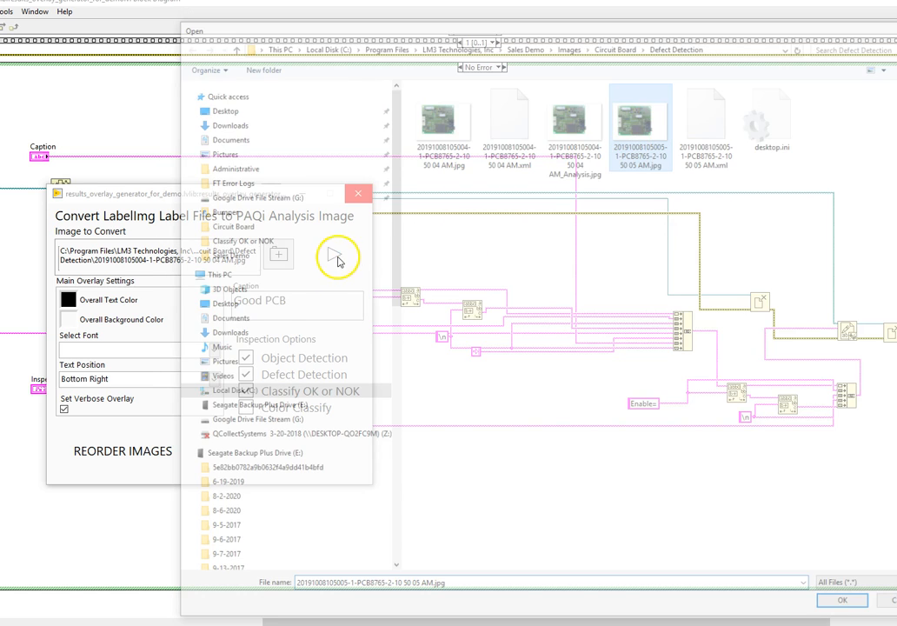
double_click(250, 300)
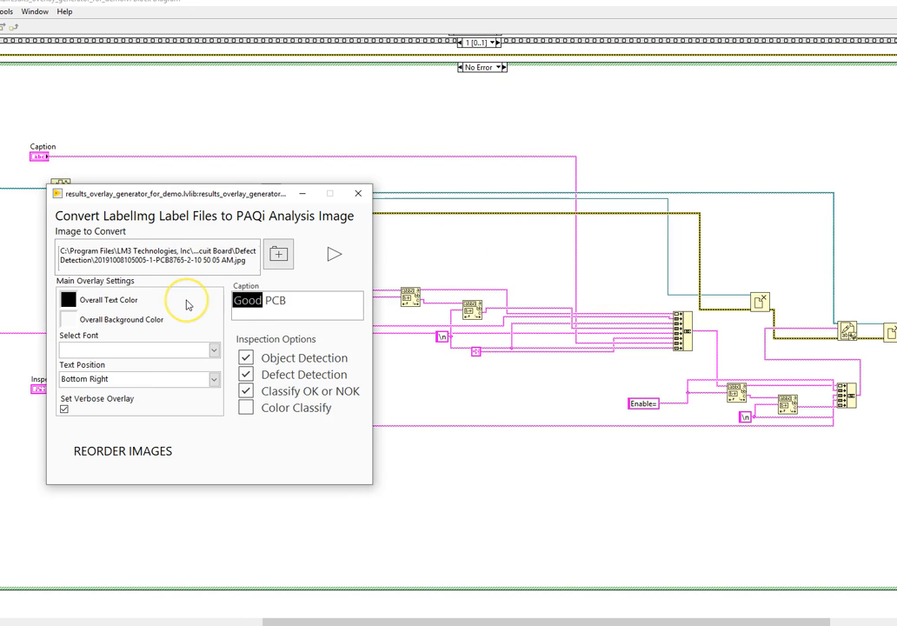
click(337, 256)
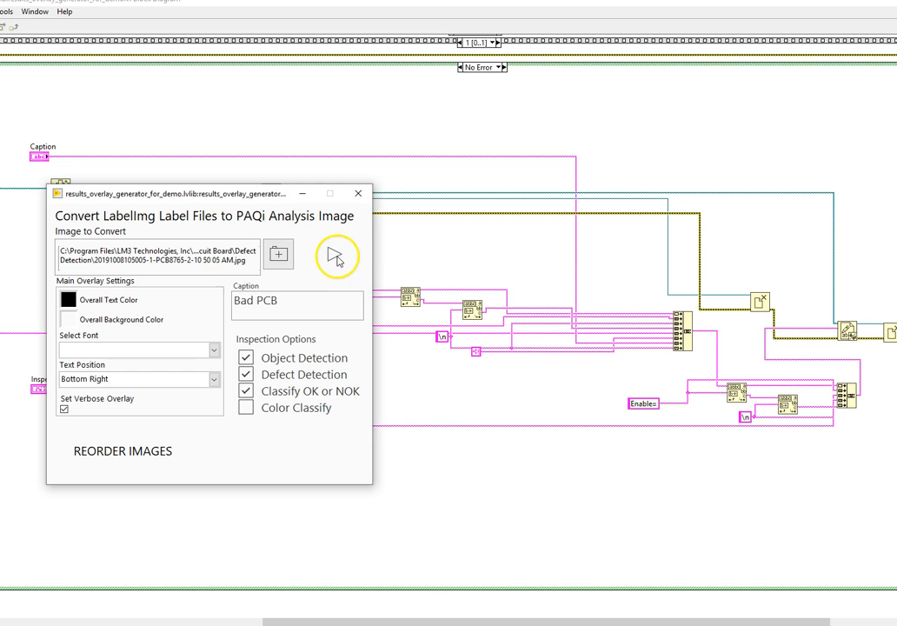
click(280, 257)
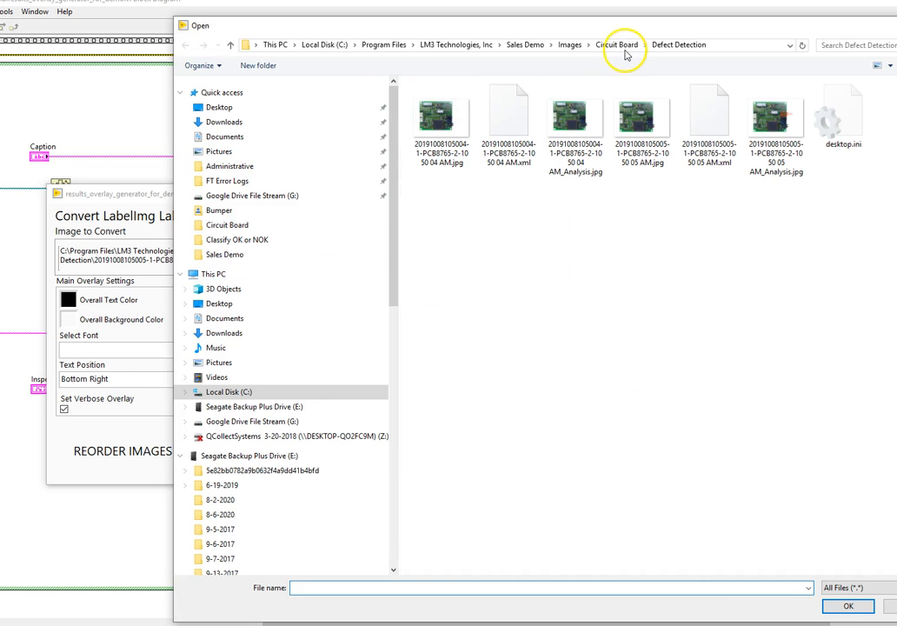
click(625, 47)
click(698, 102)
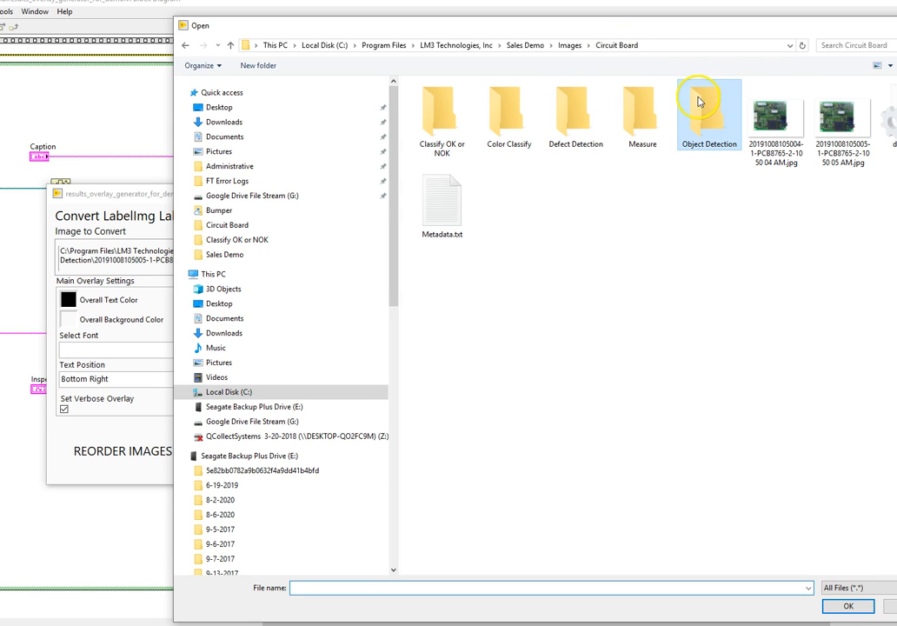
double_click(698, 101)
double_click(461, 125)
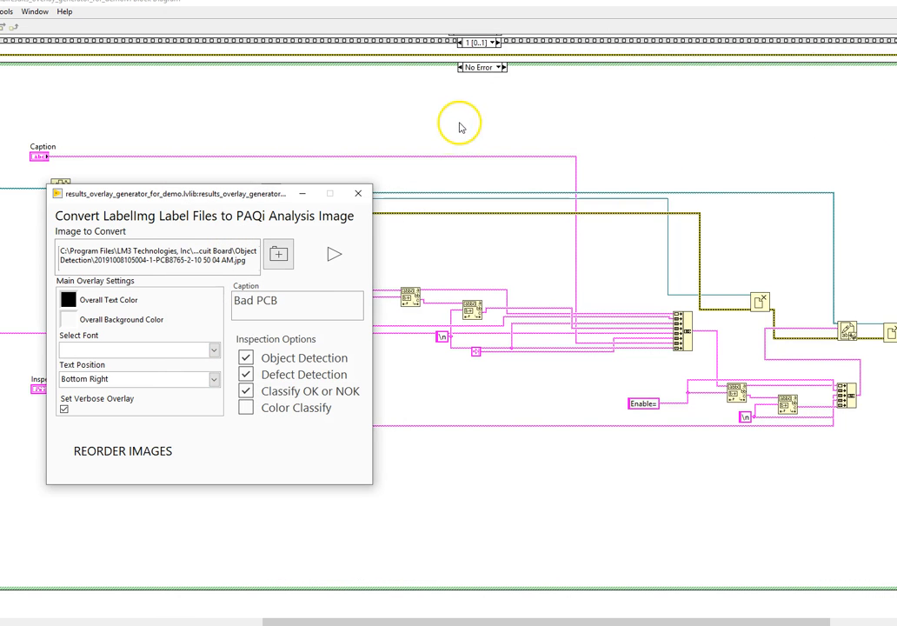
double_click(244, 301)
text(Goo)
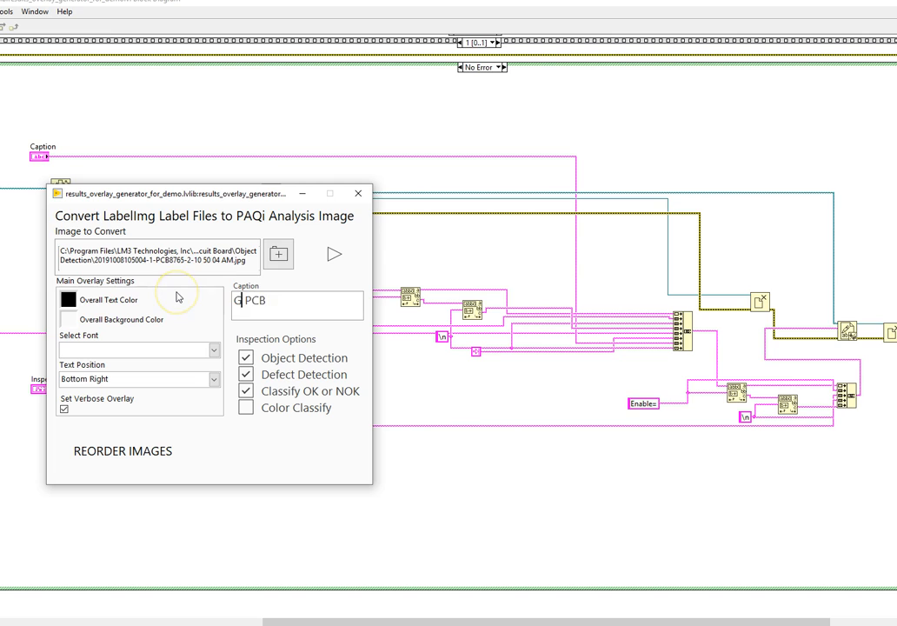
click(280, 254)
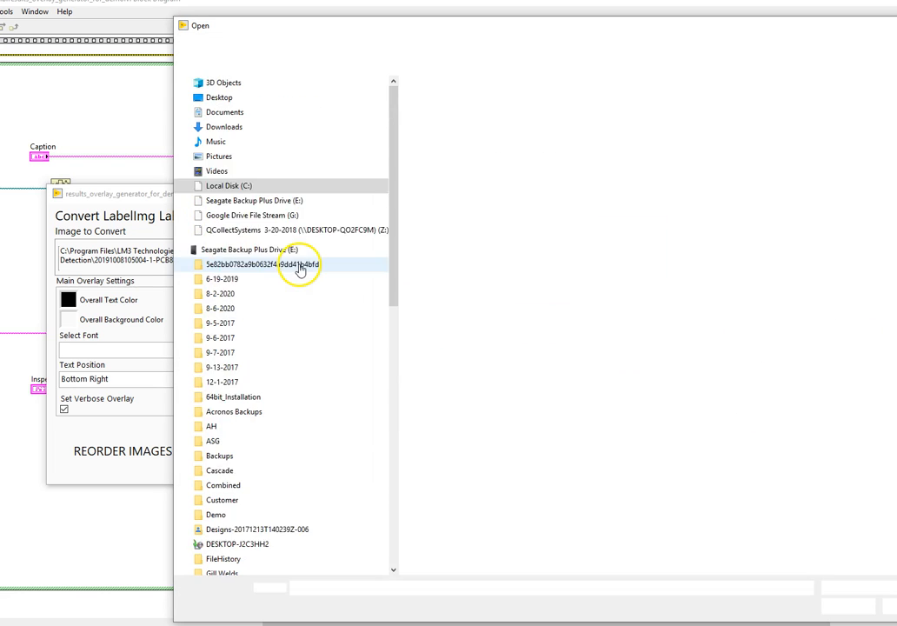
click(577, 126)
right_click(577, 126)
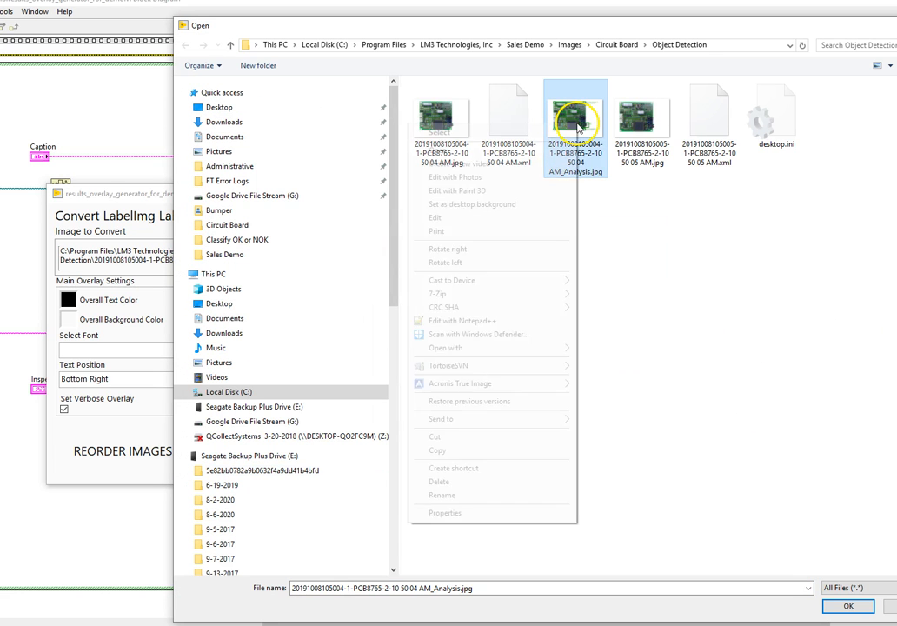
click(548, 155)
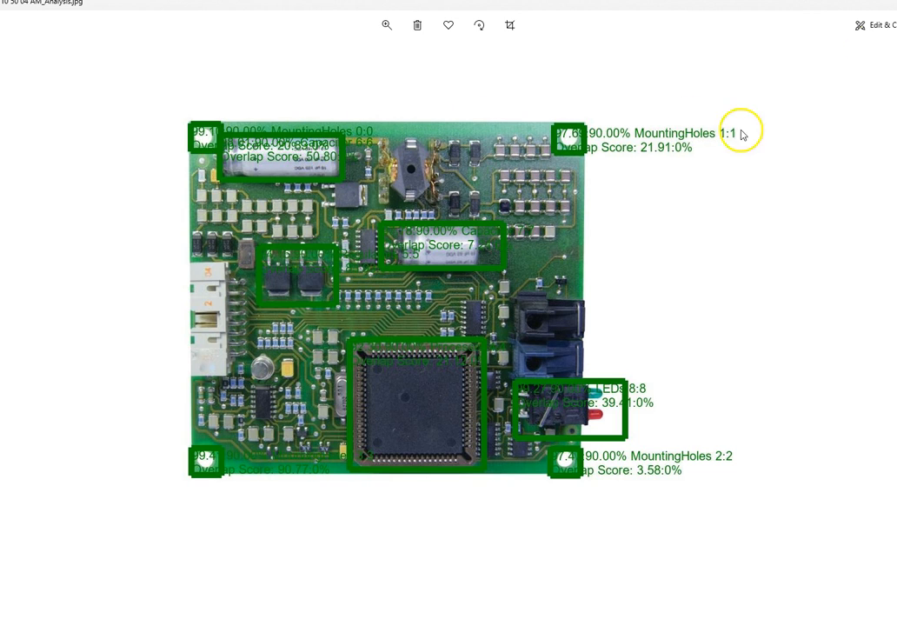
click(895, 2)
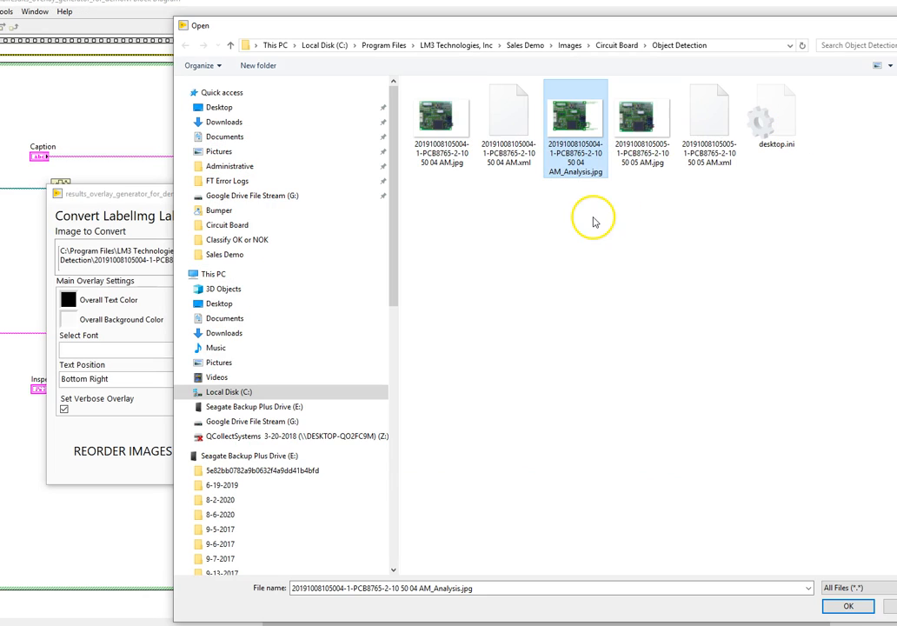
click(637, 136)
double_click(637, 136)
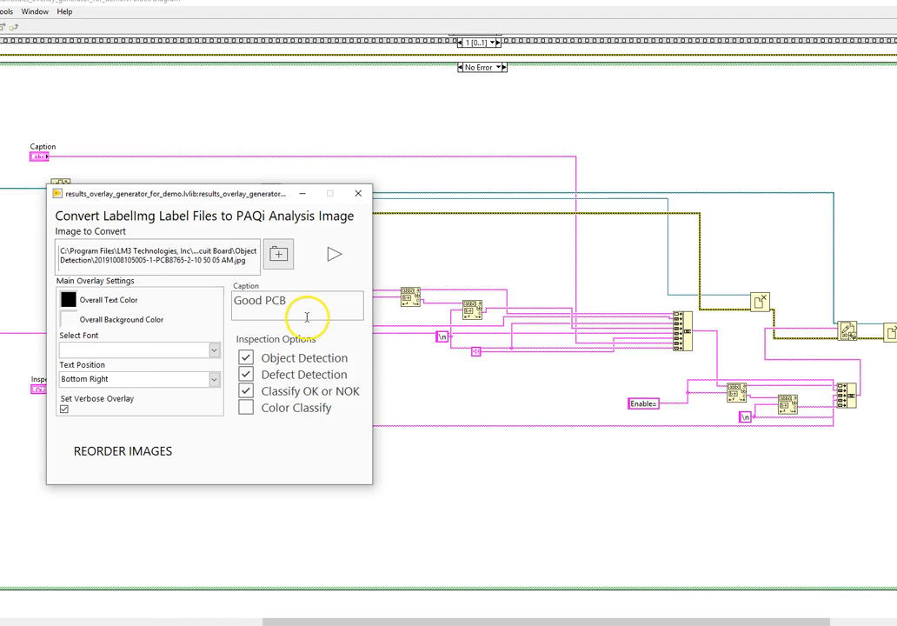
drag(261, 302, 184, 298)
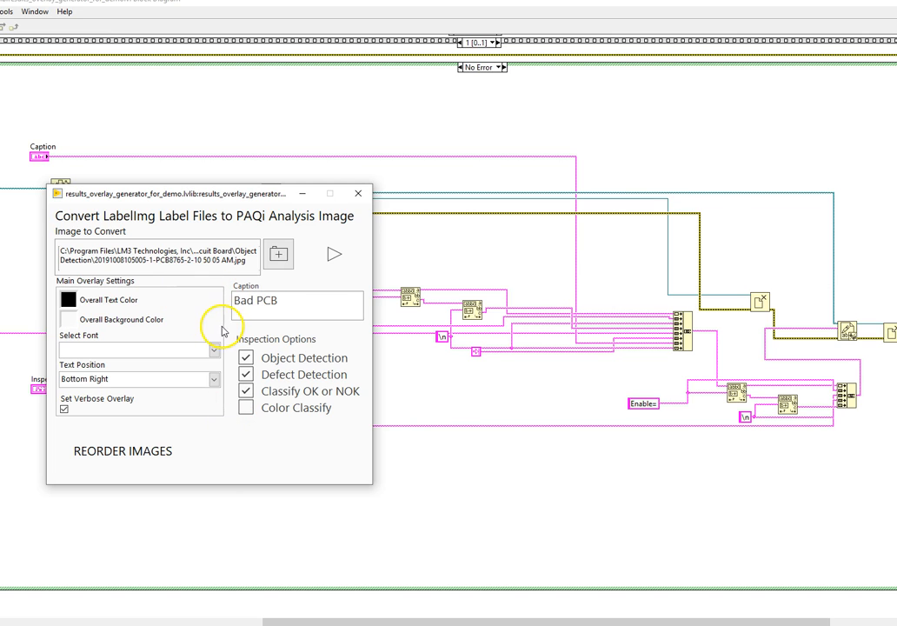
click(214, 264)
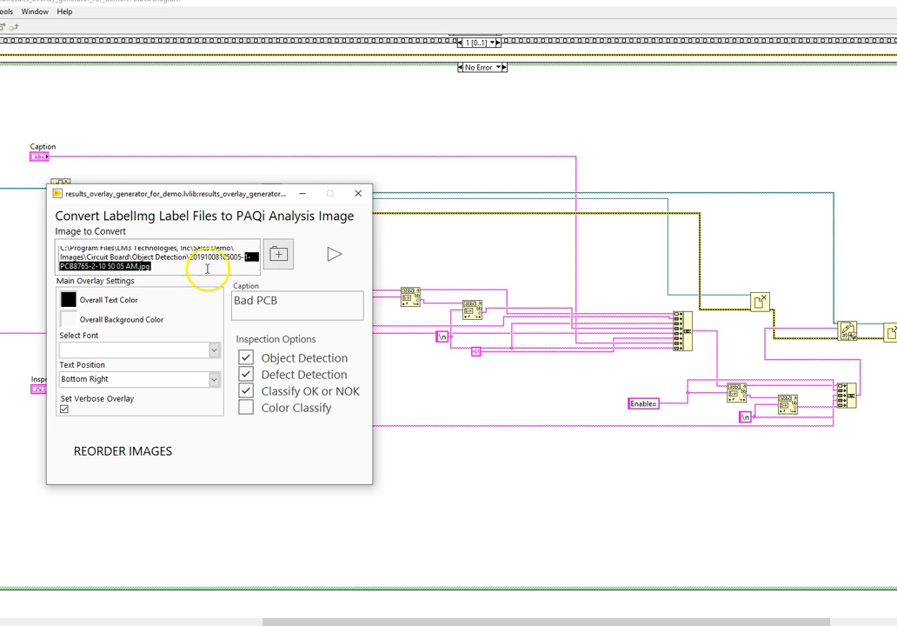
click(119, 265)
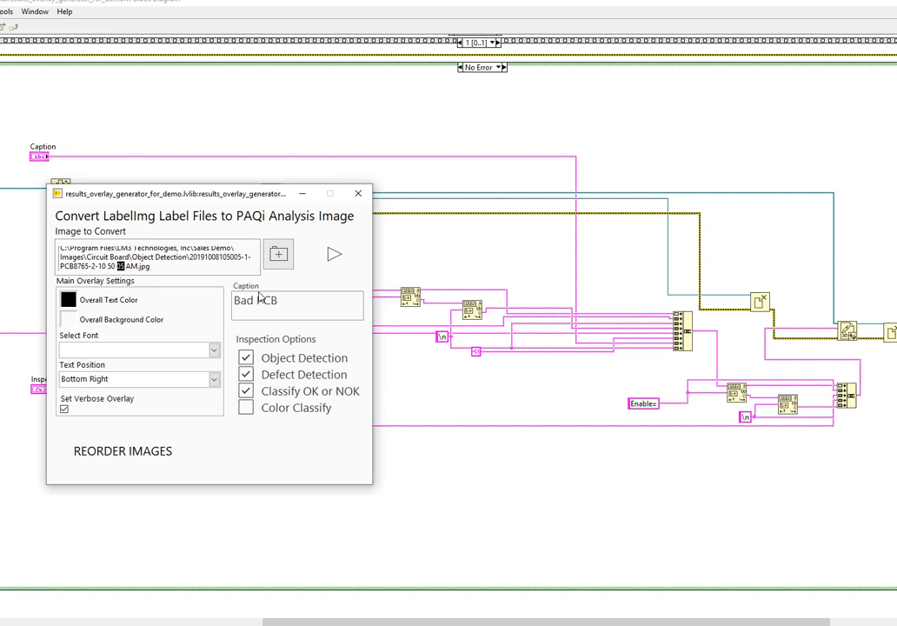
click(332, 255)
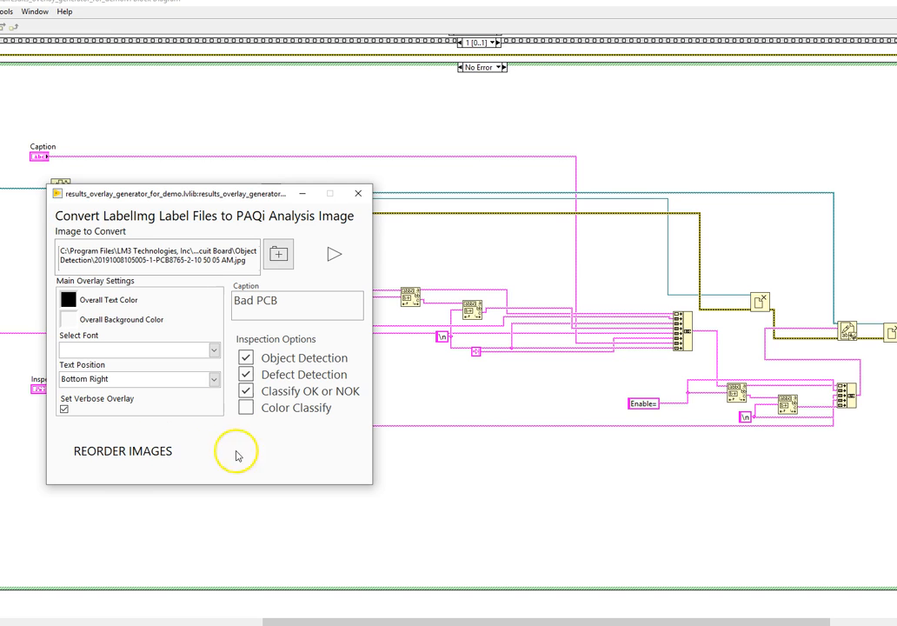
Step: Open the image reordering tool for the Object Detection folder, examine its image list and caption field, and close it
click(122, 452)
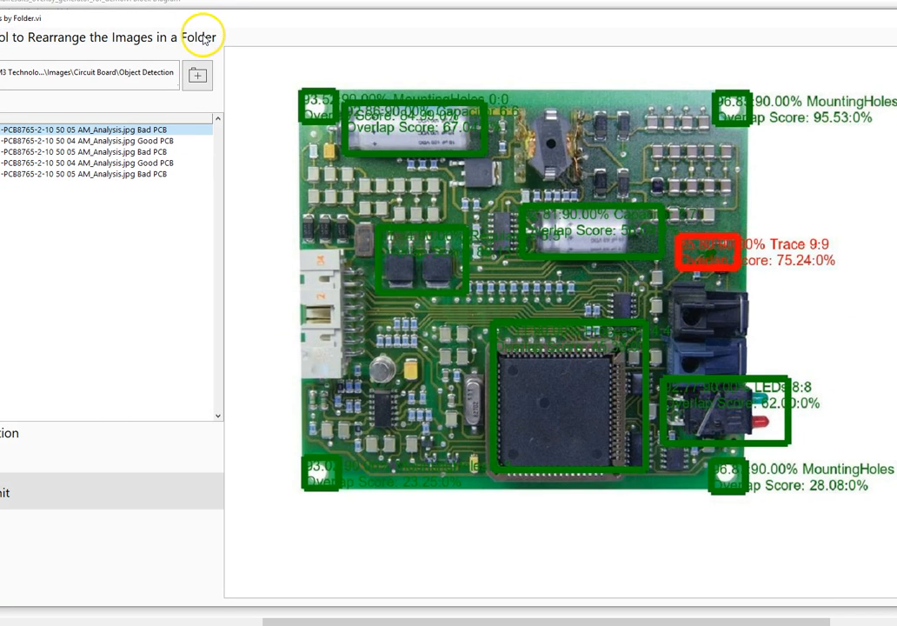
drag(220, 25, 292, 12)
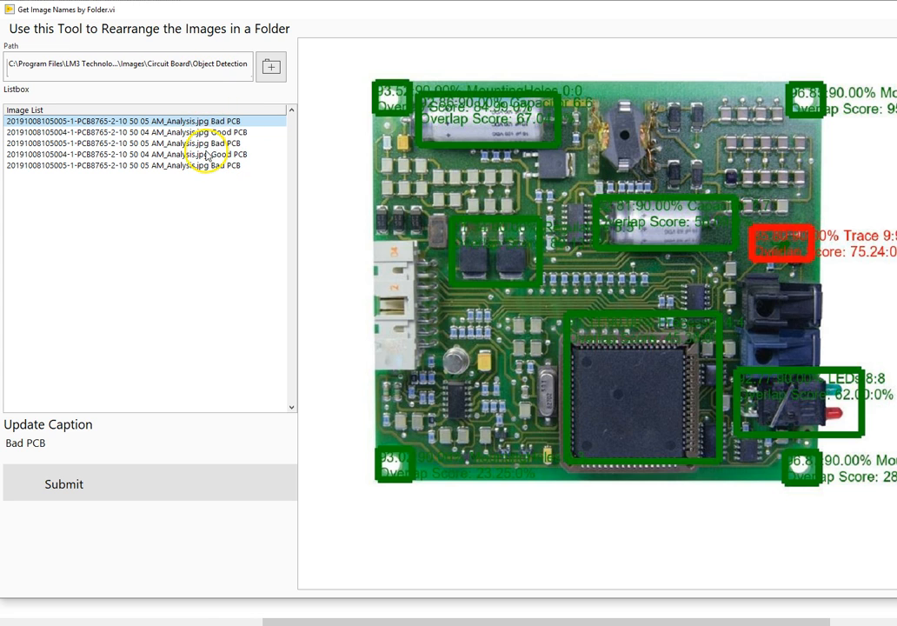
drag(206, 155, 202, 121)
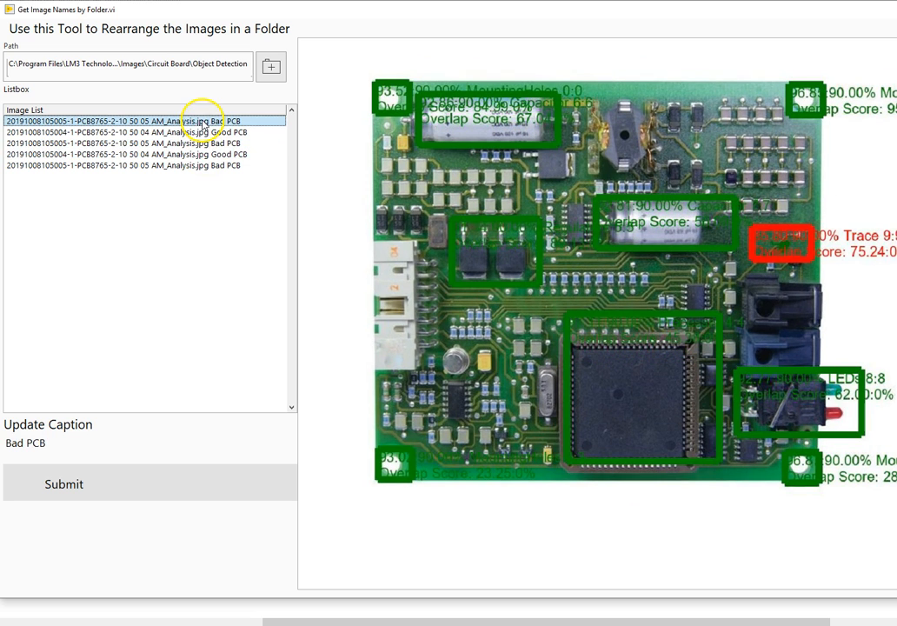
click(202, 143)
click(206, 121)
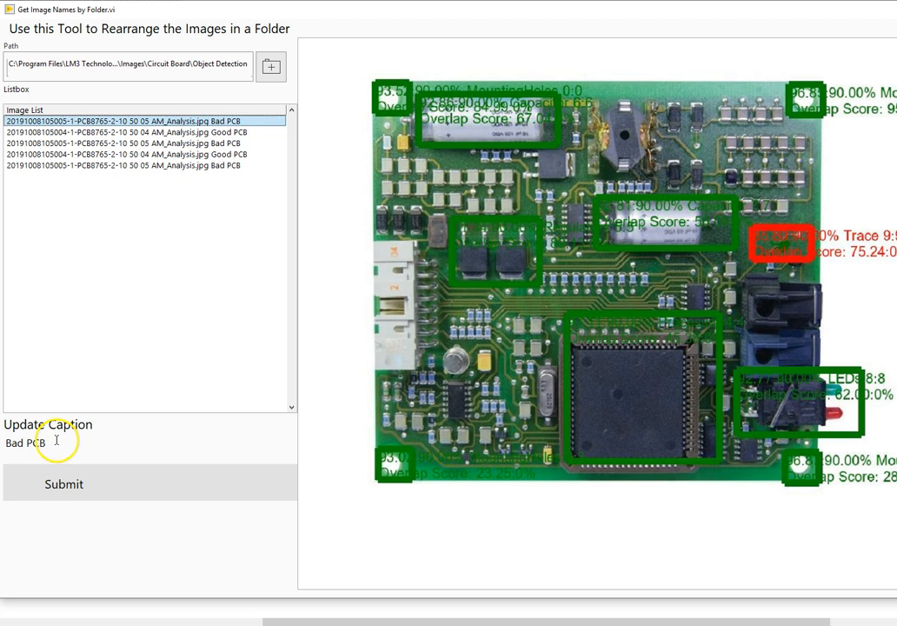
drag(59, 443, 4, 443)
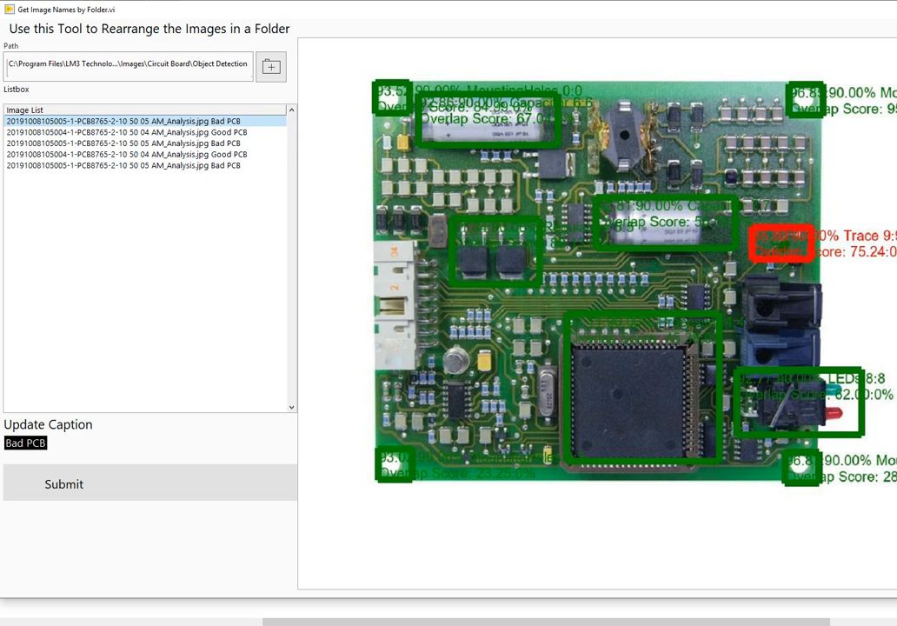
click(896, 10)
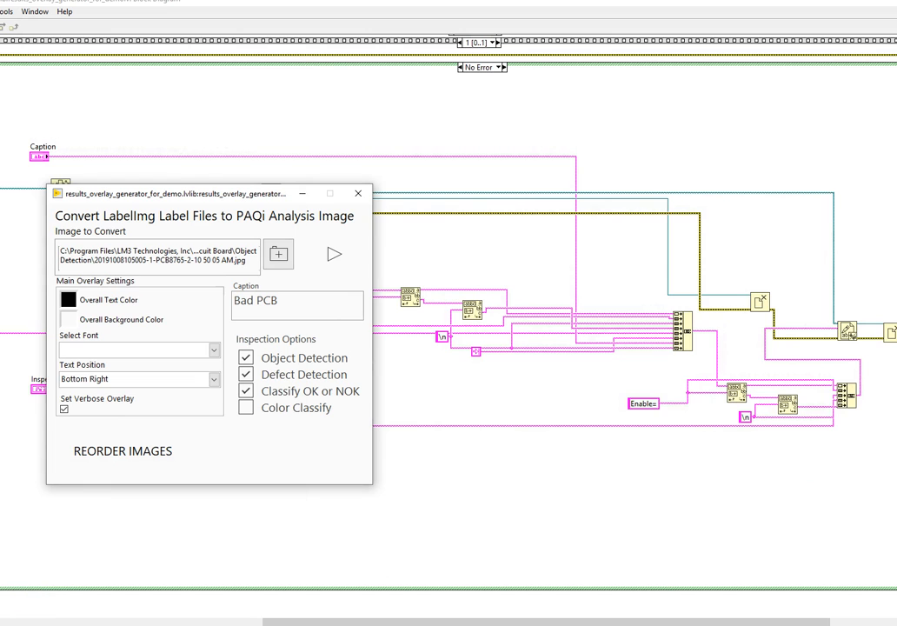
Step: Switch to File Explorer and review the analysis images in the Circuit Board project's Classify OK or NOK folder
click(300, 197)
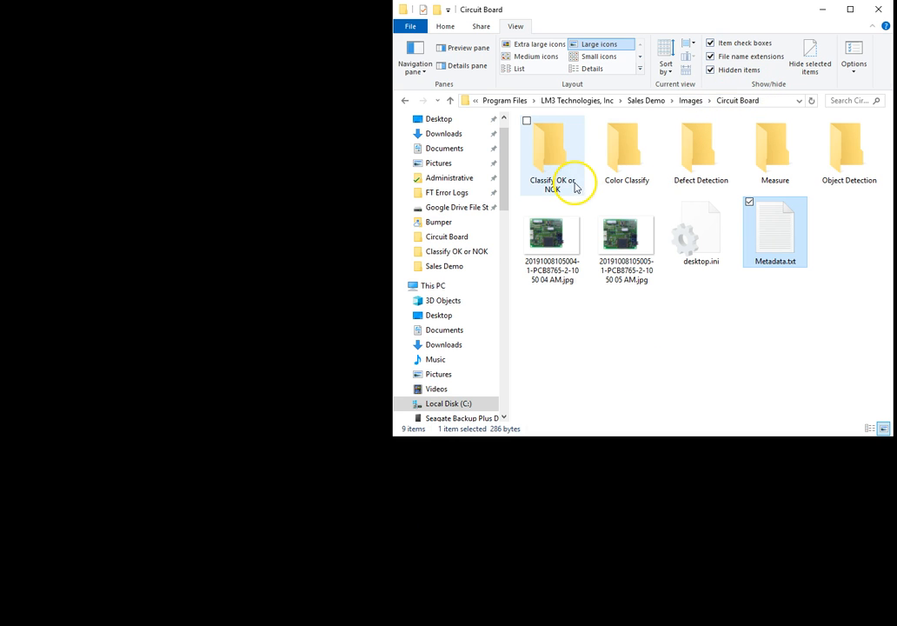
double_click(559, 159)
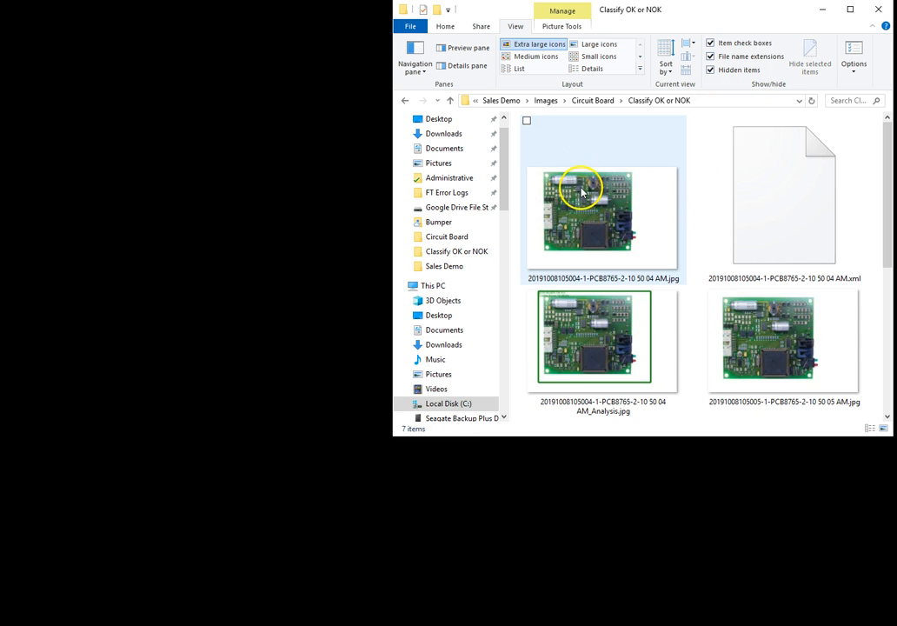
scroll(581, 191, down, 2)
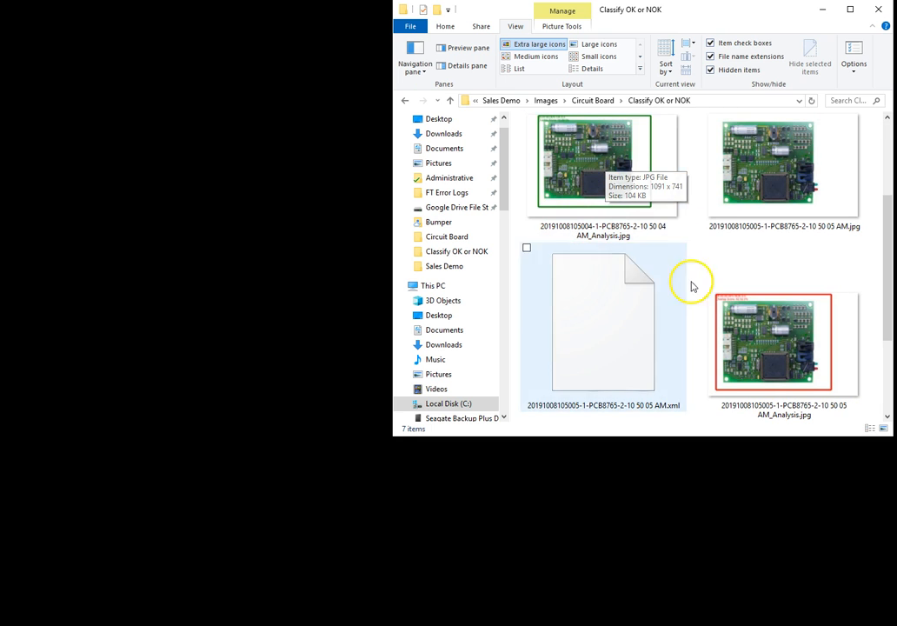
click(589, 102)
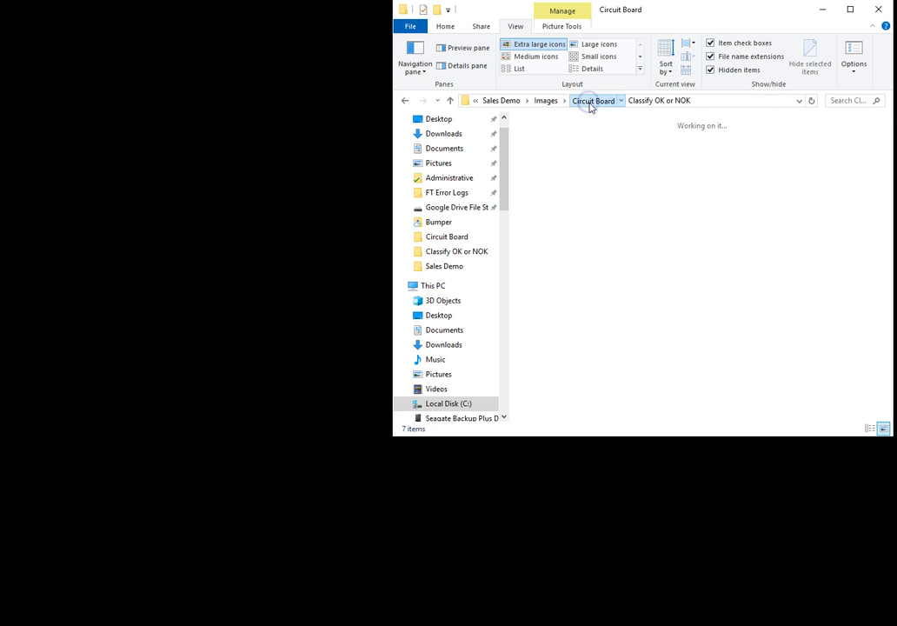
double_click(684, 148)
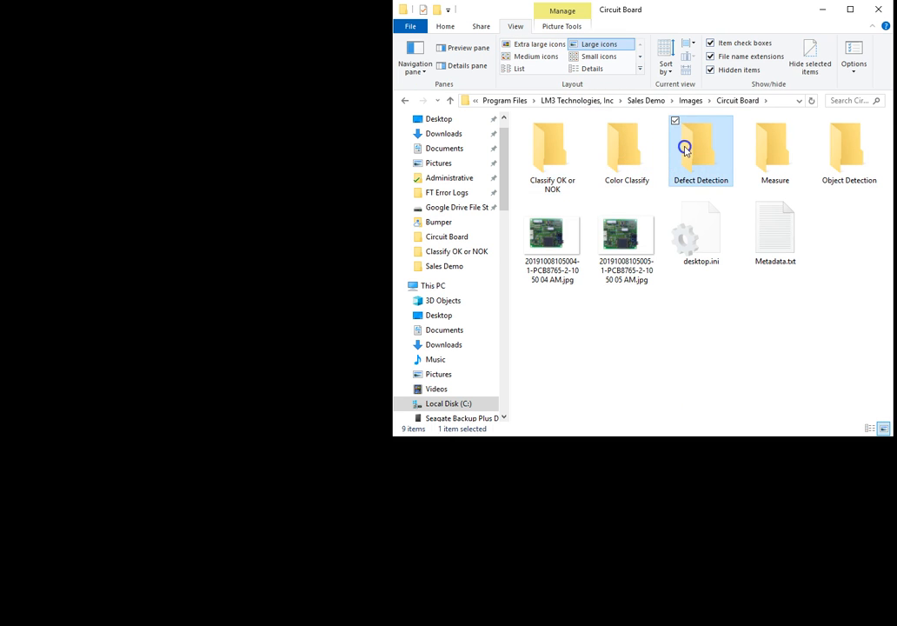
scroll(615, 223, down, 3)
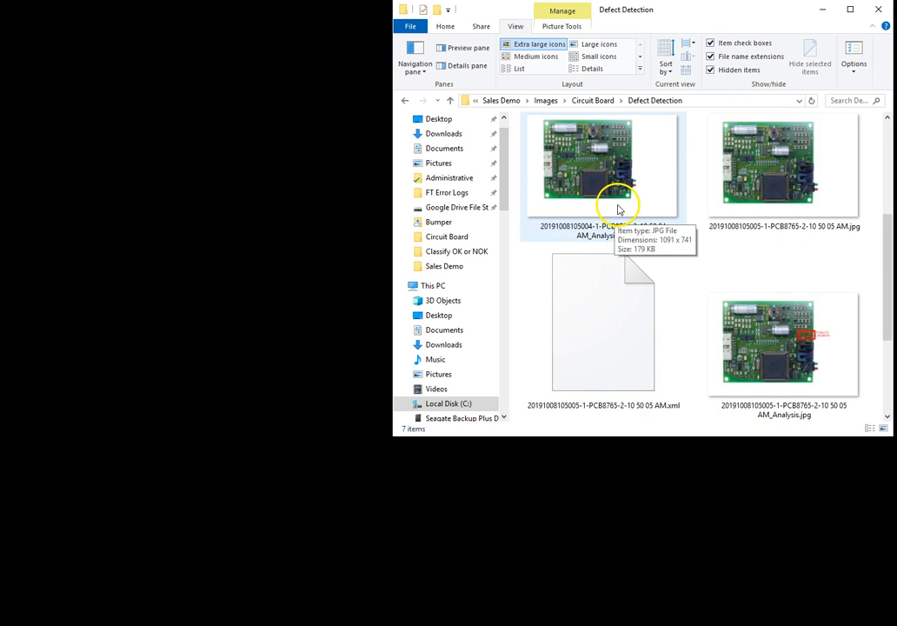
double_click(769, 328)
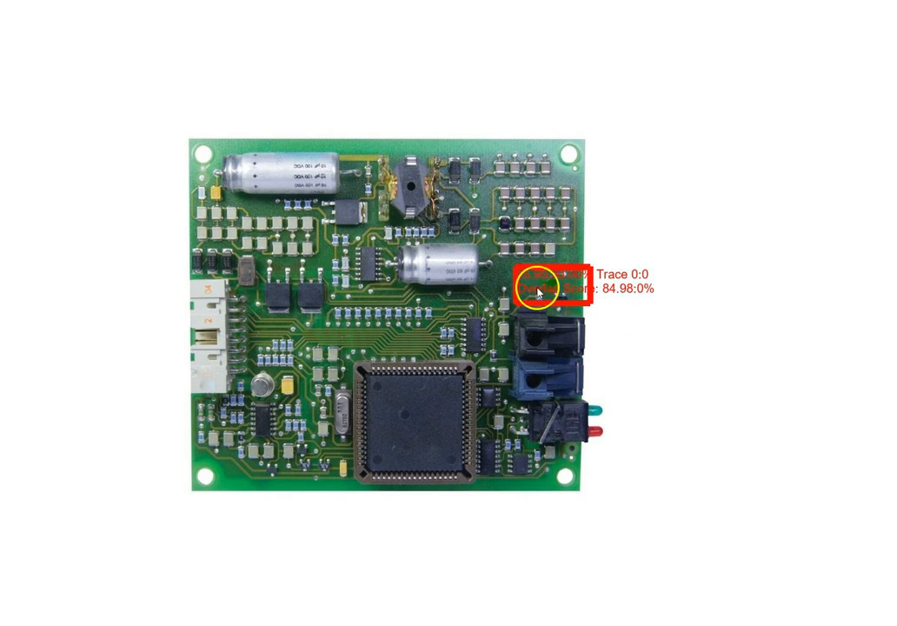
key(alt+F4)
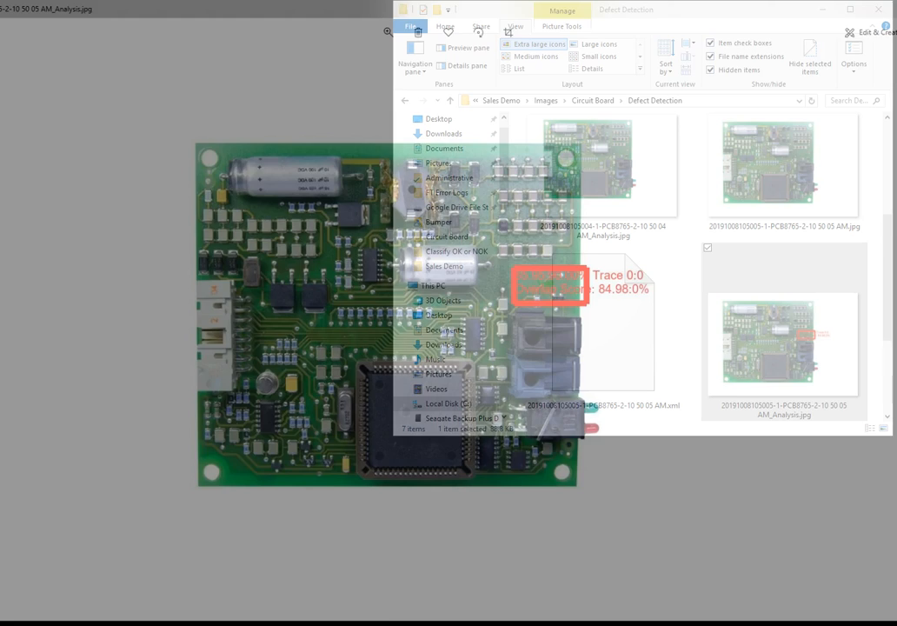
Step: Preview the 10 50 04 AM and 10 50 05 AM analysis images from the Object Detection folder, closing the viewer after each
click(608, 102)
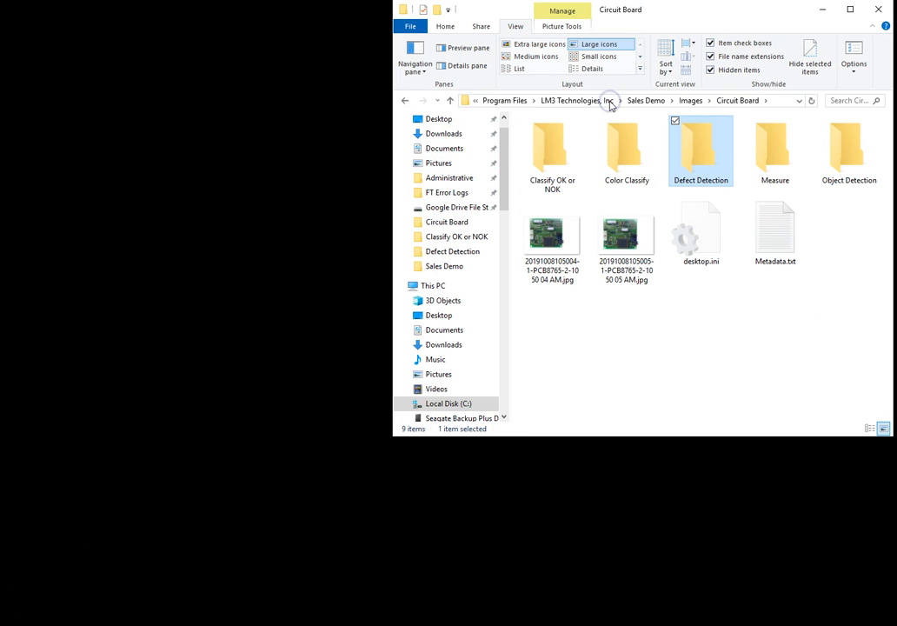
double_click(837, 159)
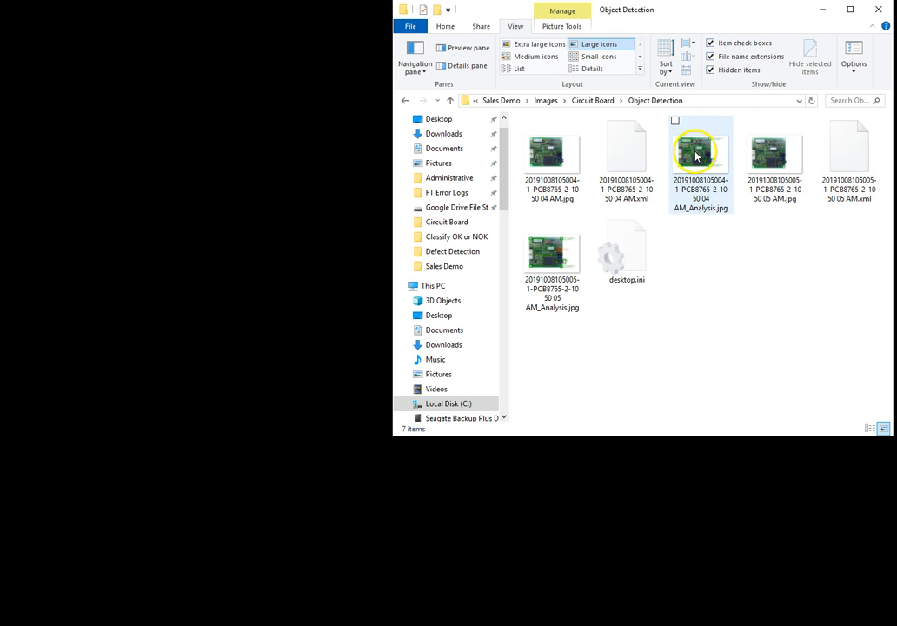
click(695, 157)
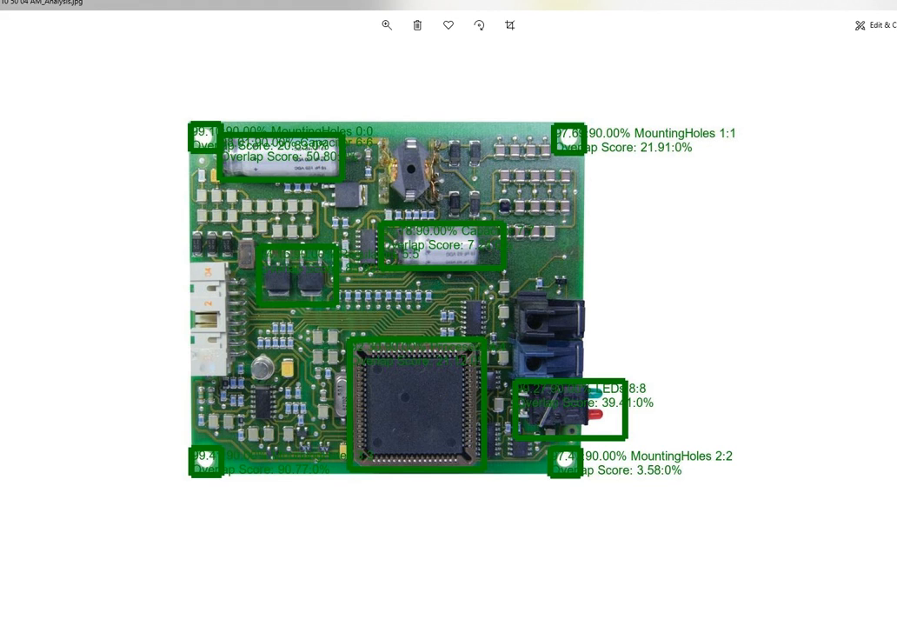
key(alt+F4)
click(546, 263)
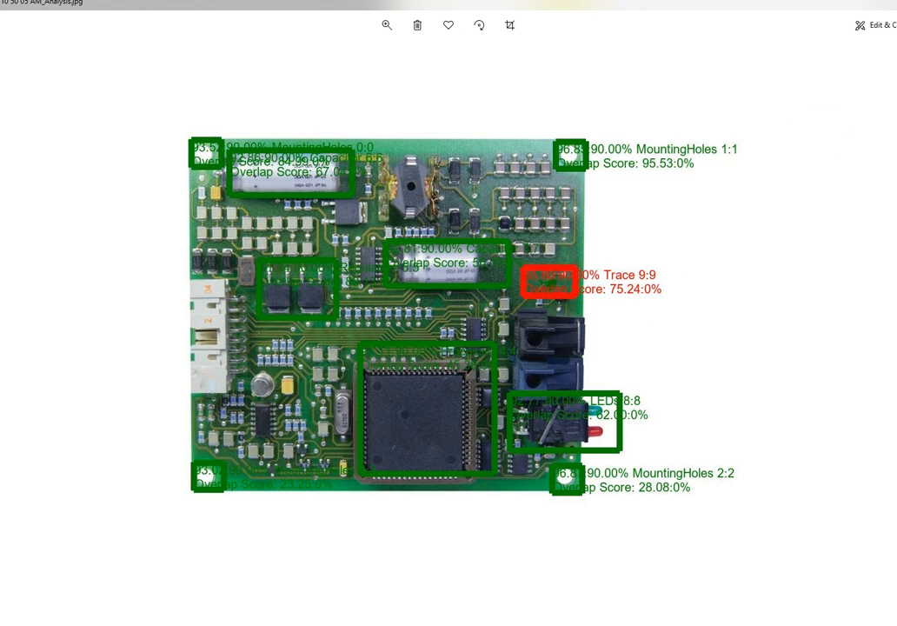
click(896, 3)
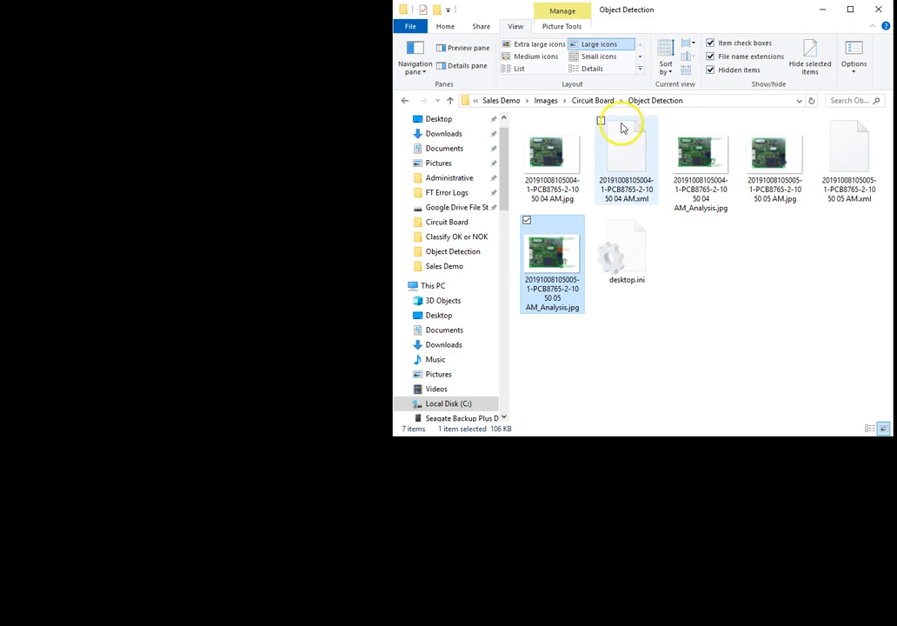
Step: Open Metadata.txt from the Sales Demo folder in Notepad and move its window below the folder listing
click(546, 101)
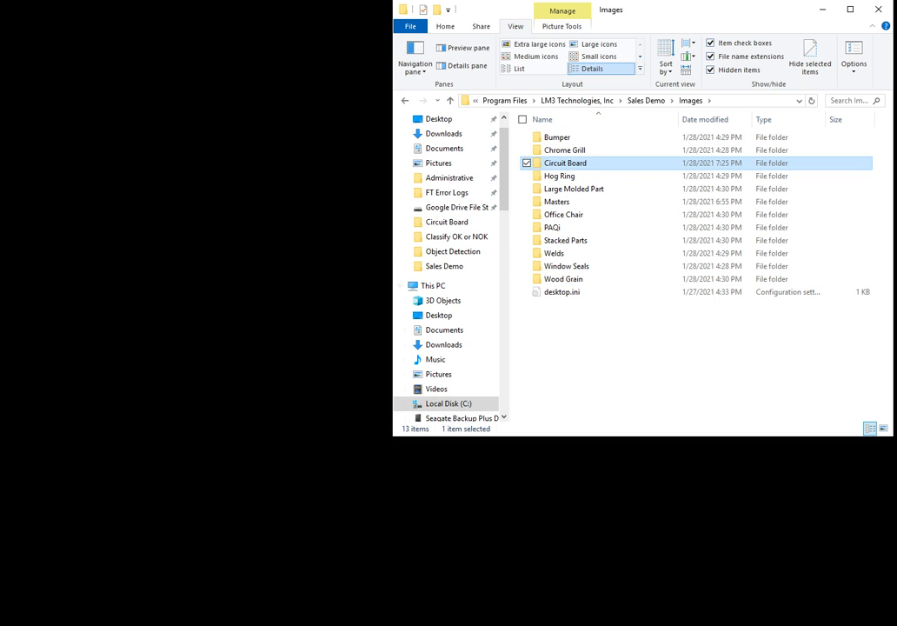
key(alt+Up)
click(552, 228)
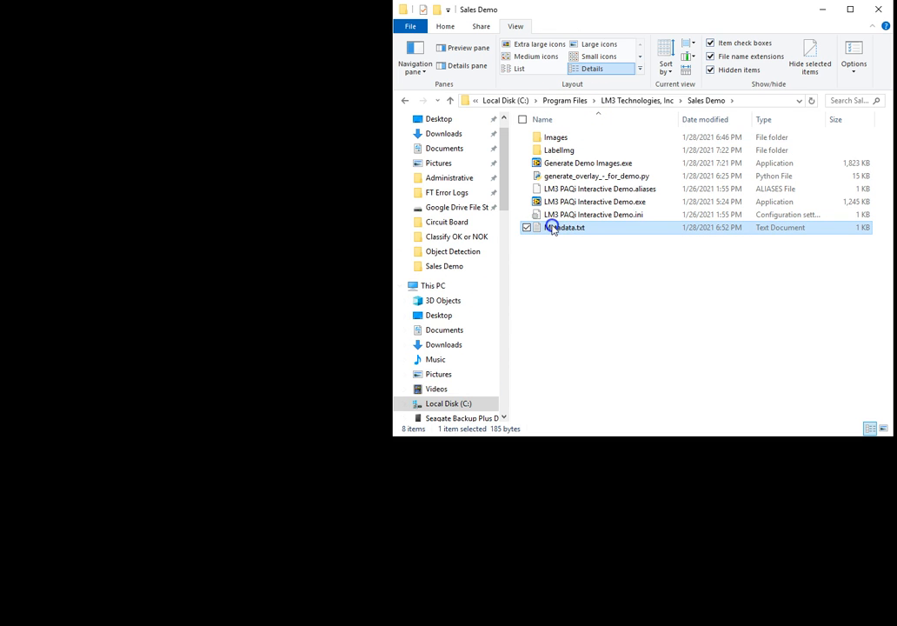
double_click(552, 228)
drag(393, 113, 453, 286)
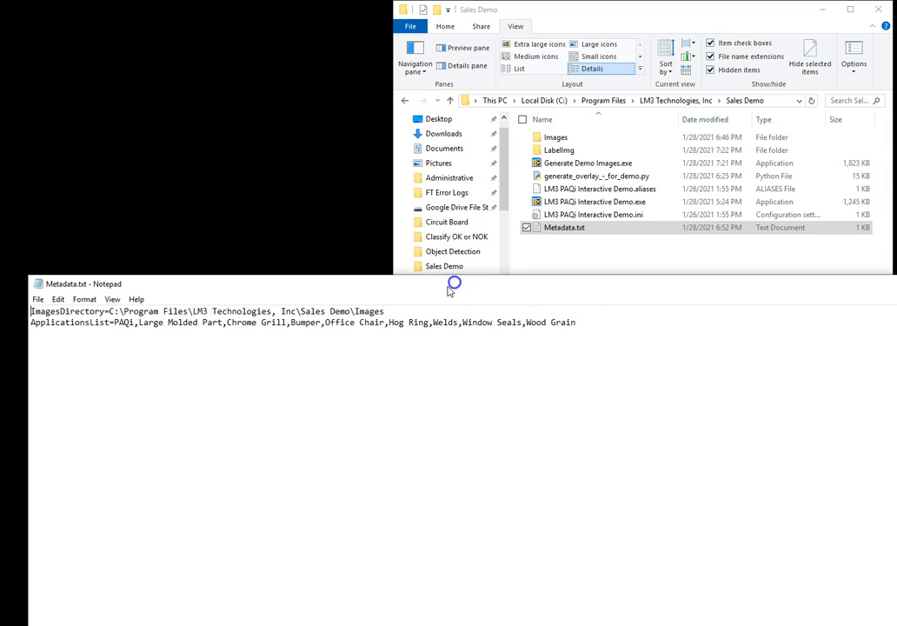
Step: Append ",Circuit Board" to the end of the ApplicationsList line in Metadata.txt, save the file and close it
drag(114, 323, 599, 322)
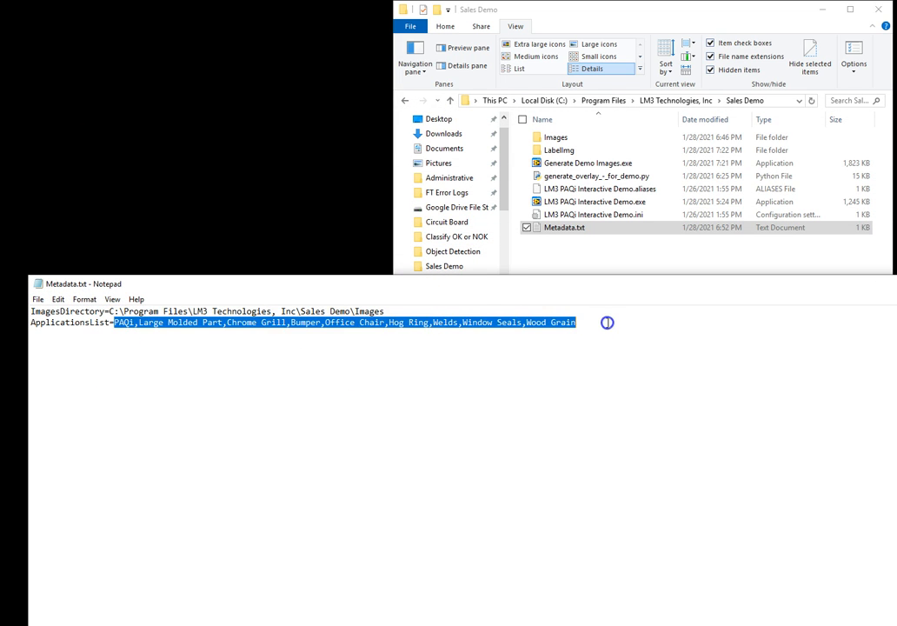
click(607, 323)
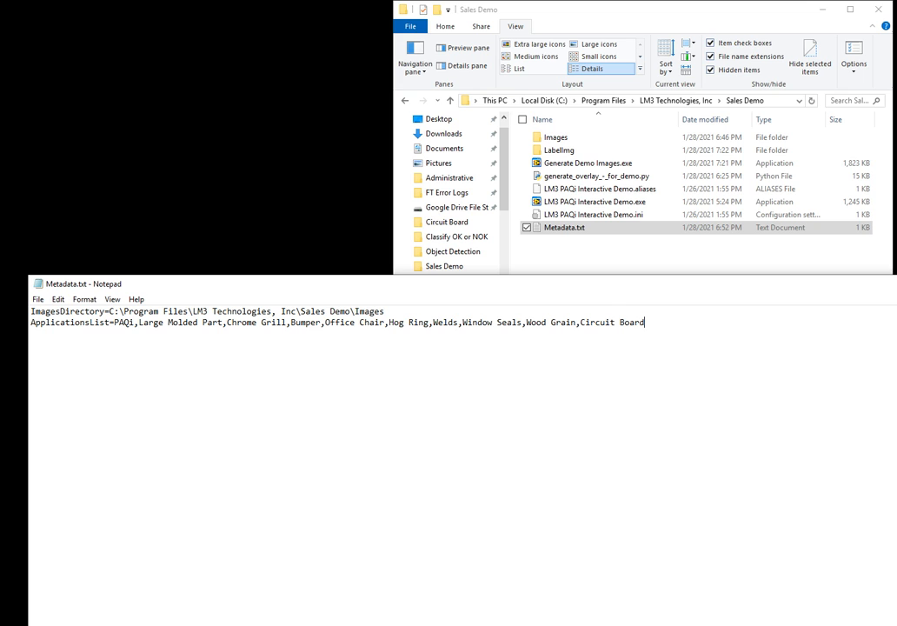
click(38, 299)
mouse_move(58, 299)
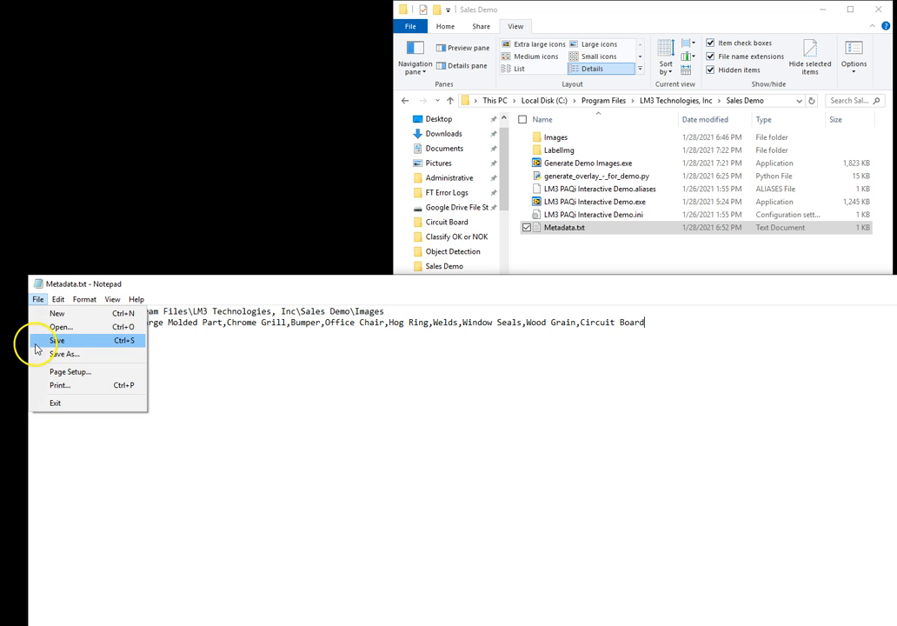
click(45, 341)
key(alt+F4)
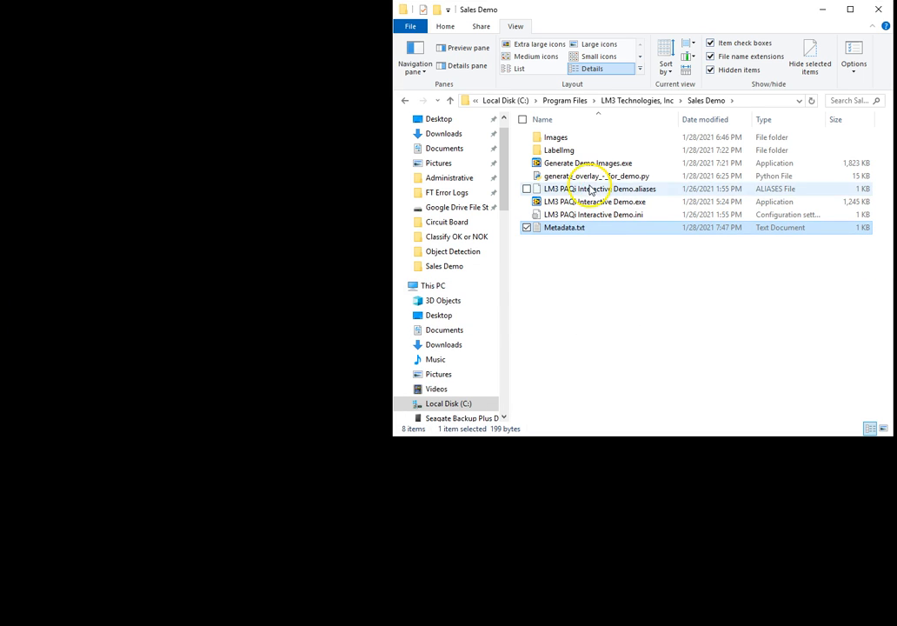
Step: Launch LM3 PAQi Interactive Demo.exe from the Sales Demo folder and select the Circuit Board application
click(589, 204)
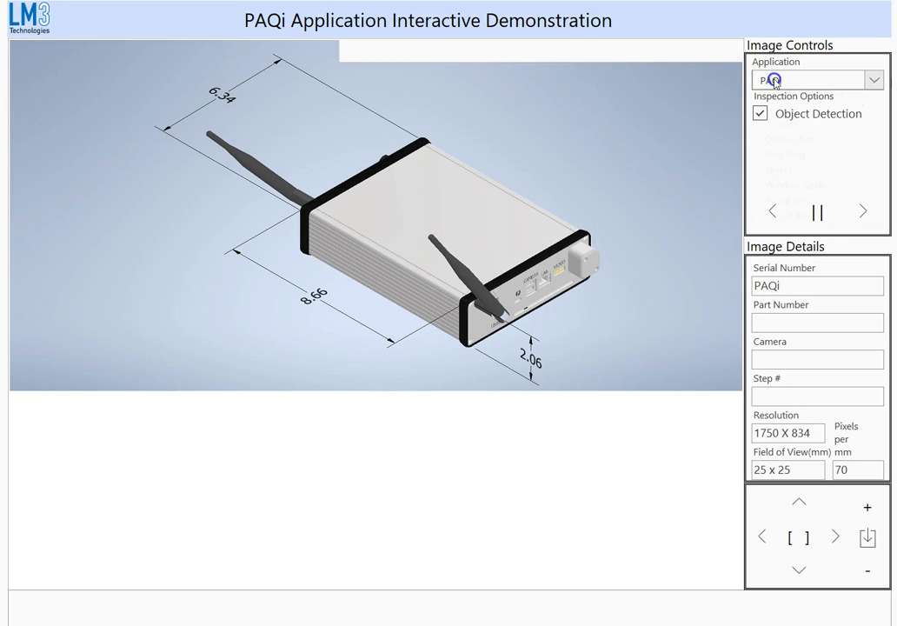
click(767, 80)
click(821, 222)
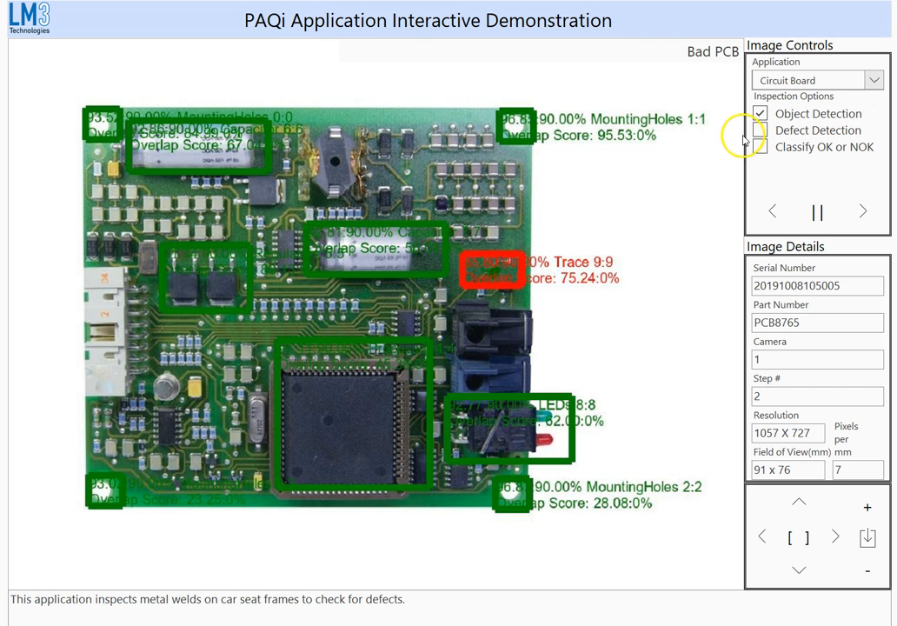
Step: Step back and forth through the Circuit Board Object Detection images to check the Good PCB and Bad PCB results
click(865, 213)
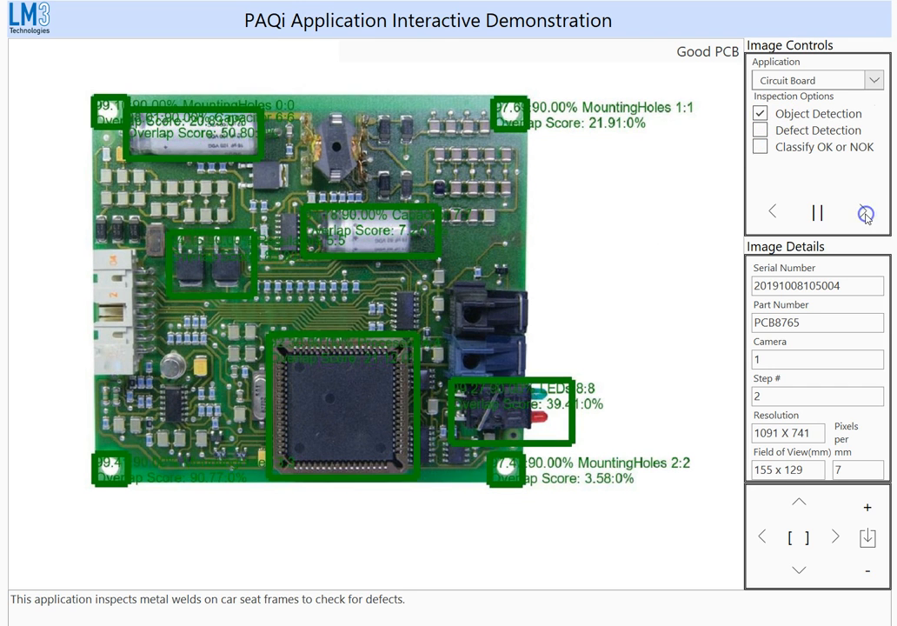
click(772, 212)
click(870, 218)
click(777, 217)
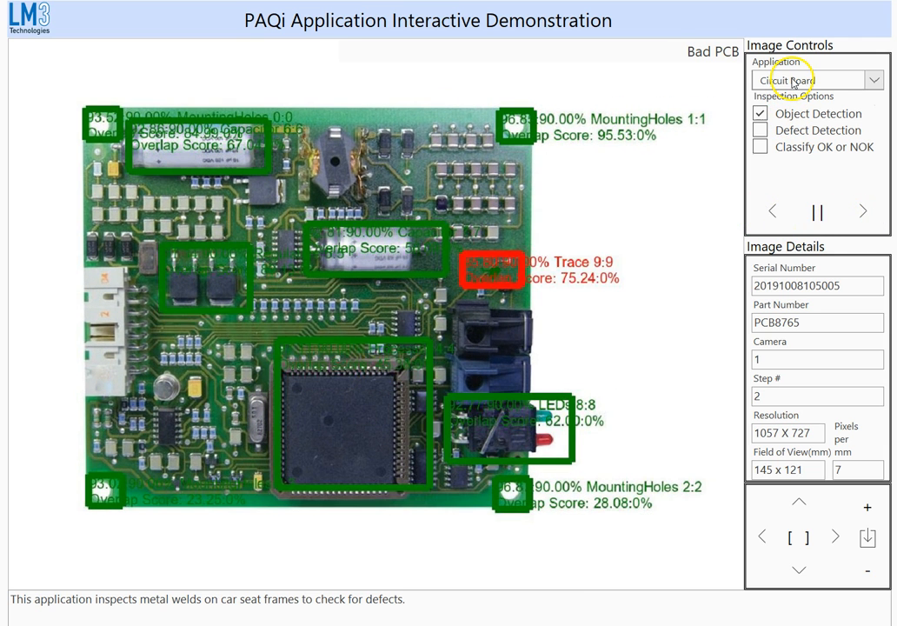